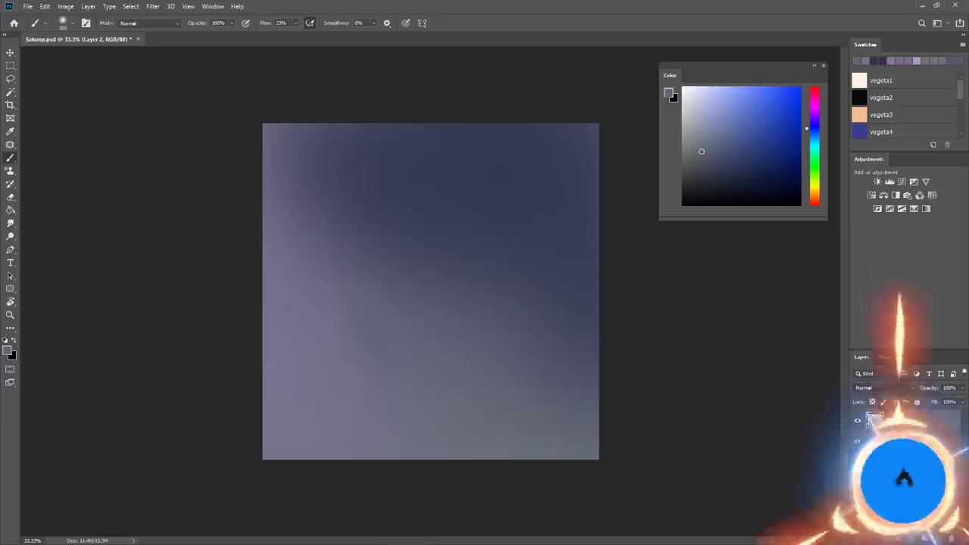
Repaint the background as a soft gradient from teal to dark blue, sampling its colour, and merge the painted layer down.
{"action": "key", "text": "e"}
{"action": "right_click", "coordinate": [409, 286]}
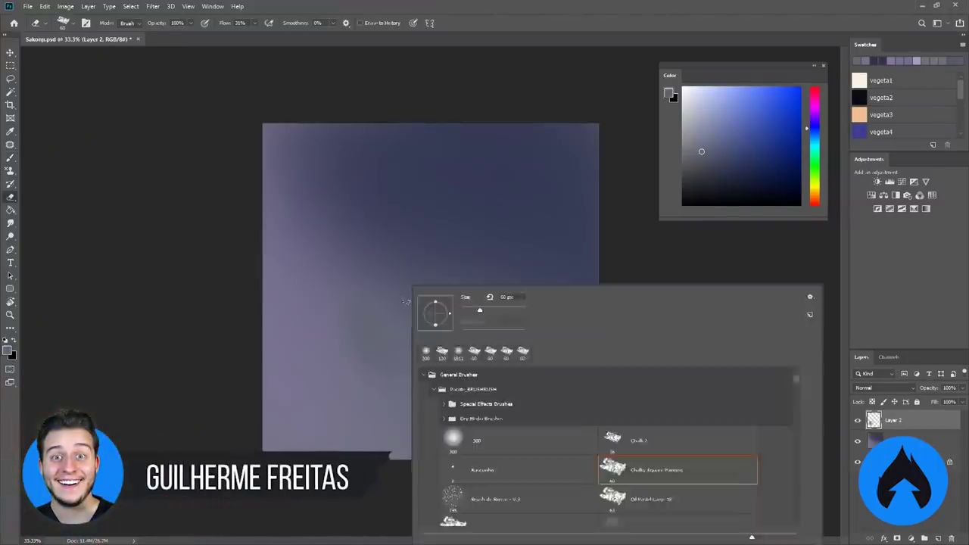
{"action": "key", "text": "Escape"}
{"action": "key", "text": "b"}
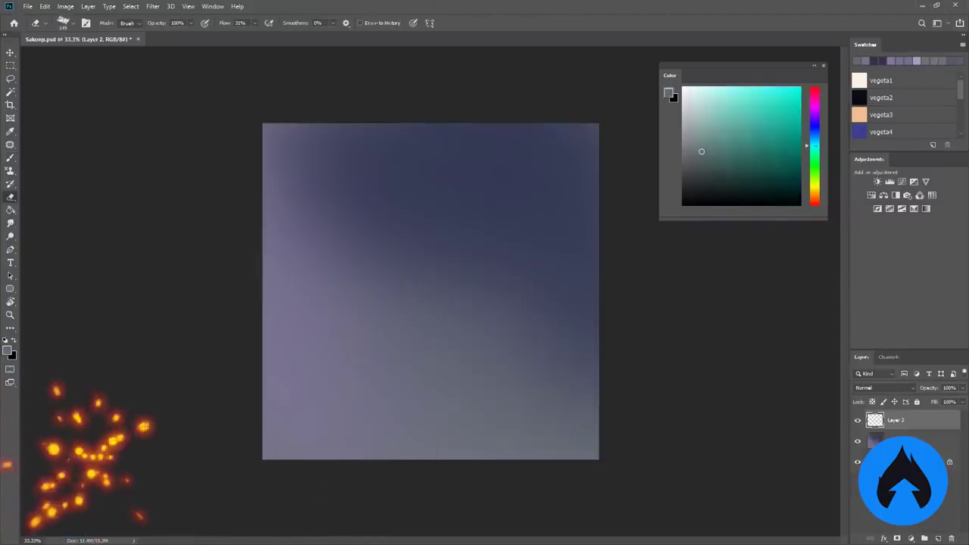
{"action": "right_click", "coordinate": [496, 408]}
{"action": "key", "text": "Escape"}
{"action": "mouse_move", "coordinate": [467, 173]}
{"action": "left_mouse_down"}
{"action": "mouse_move", "coordinate": [378, 303]}
{"action": "mouse_move", "coordinate": [605, 174]}
{"action": "mouse_move", "coordinate": [280, 287]}
{"action": "left_mouse_up"}
{"action": "left_click", "coordinate": [280, 286], "text": "alt"}
{"action": "key", "text": "ctrl+e"}
Switch to a chalk brush with a very dark teal colour for sketching on a new layer.
{"action": "right_click", "coordinate": [534, 283]}
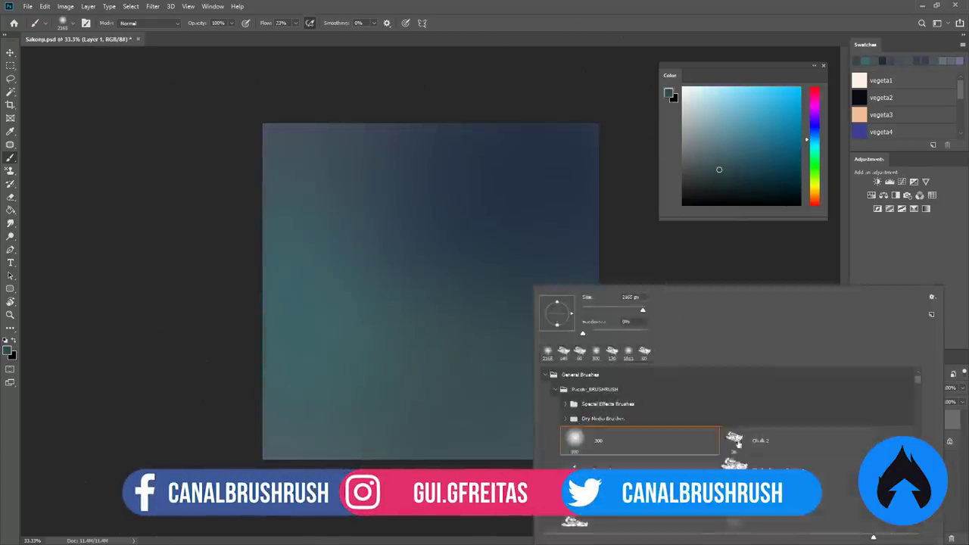
{"action": "key", "text": "Escape"}
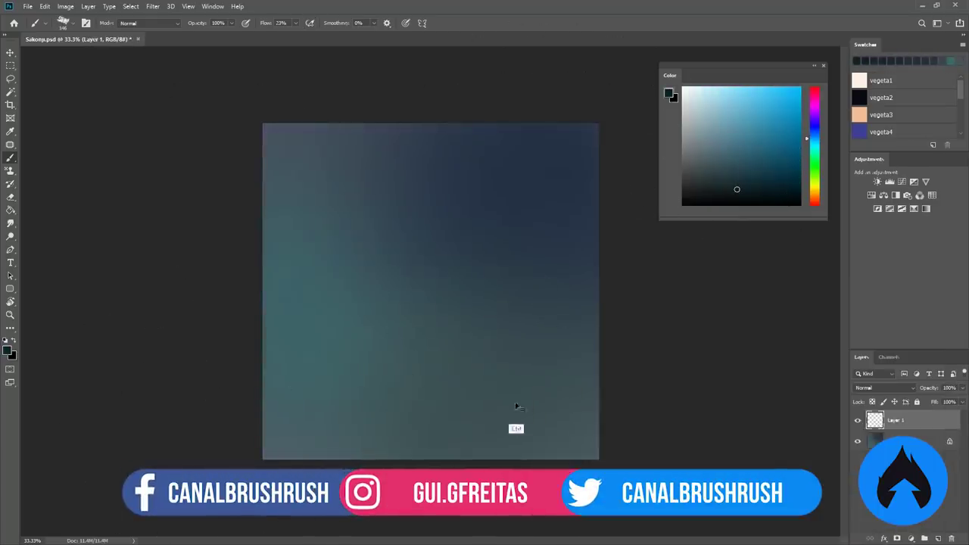
{"action": "key", "text": "ctrl+z"}
{"action": "left_click_drag", "start_coordinate": [454, 182], "coordinate": [338, 277]}
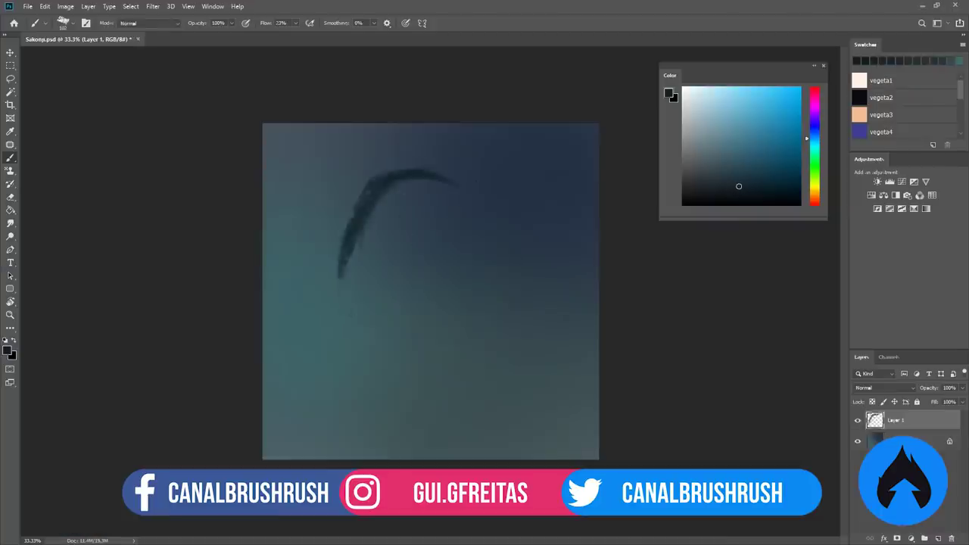
{"action": "key", "text": "ctrl+z"}
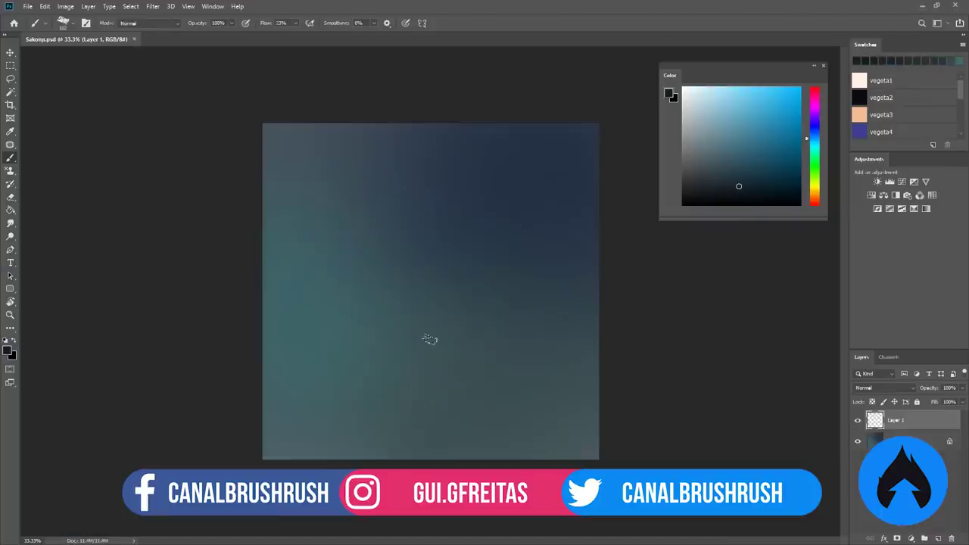
Sketch the rough construction of the head, ear, jaw, neck and shoulders in dark teal on the new layer.
{"action": "mouse_move", "coordinate": [348, 257]}
{"action": "left_mouse_down"}
{"action": "mouse_move", "coordinate": [389, 195]}
{"action": "mouse_move", "coordinate": [385, 260]}
{"action": "mouse_move", "coordinate": [420, 370]}
{"action": "mouse_move", "coordinate": [493, 270]}
{"action": "mouse_move", "coordinate": [383, 461]}
{"action": "mouse_move", "coordinate": [519, 392]}
{"action": "mouse_move", "coordinate": [424, 227]}
{"action": "left_mouse_up"}
{"action": "key", "text": "v"}
{"action": "key", "text": "b"}
{"action": "left_click_drag", "start_coordinate": [340, 447], "coordinate": [583, 378]}
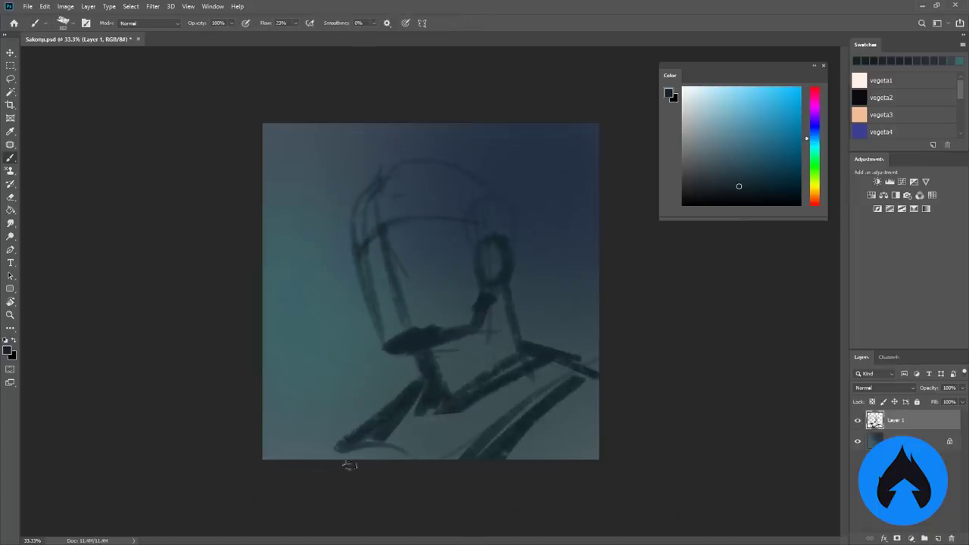
Add another layer and block in dark tree silhouettes on both sides of the figure.
{"action": "key", "text": "ctrl+shift+alt+n"}
{"action": "mouse_move", "coordinate": [538, 296]}
{"action": "left_mouse_down"}
{"action": "mouse_move", "coordinate": [340, 391]}
{"action": "mouse_move", "coordinate": [288, 431]}
{"action": "mouse_move", "coordinate": [302, 371]}
{"action": "mouse_move", "coordinate": [272, 439]}
{"action": "left_mouse_up"}
{"action": "left_click_drag", "start_coordinate": [584, 255], "coordinate": [560, 333]}
Return to the figure layer, lighten the heavy ear and neck strokes with the Eraser, and redraw the head outline and headband.
{"action": "key", "text": "e"}
{"action": "key", "text": "alt+bracketright"}
{"action": "mouse_move", "coordinate": [392, 356]}
{"action": "left_mouse_down"}
{"action": "mouse_move", "coordinate": [515, 358]}
{"action": "mouse_move", "coordinate": [448, 421]}
{"action": "mouse_move", "coordinate": [436, 427]}
{"action": "mouse_move", "coordinate": [431, 385]}
{"action": "mouse_move", "coordinate": [477, 375]}
{"action": "mouse_move", "coordinate": [495, 330]}
{"action": "mouse_move", "coordinate": [486, 253]}
{"action": "mouse_move", "coordinate": [496, 282]}
{"action": "left_mouse_up"}
{"action": "key", "text": "b"}
{"action": "mouse_move", "coordinate": [505, 216]}
{"action": "left_mouse_down"}
{"action": "mouse_move", "coordinate": [450, 195]}
{"action": "mouse_move", "coordinate": [356, 202]}
{"action": "mouse_move", "coordinate": [350, 257]}
{"action": "mouse_move", "coordinate": [381, 341]}
{"action": "mouse_move", "coordinate": [382, 295]}
{"action": "left_mouse_up"}
{"action": "key", "text": "e"}
{"action": "key", "text": "b"}
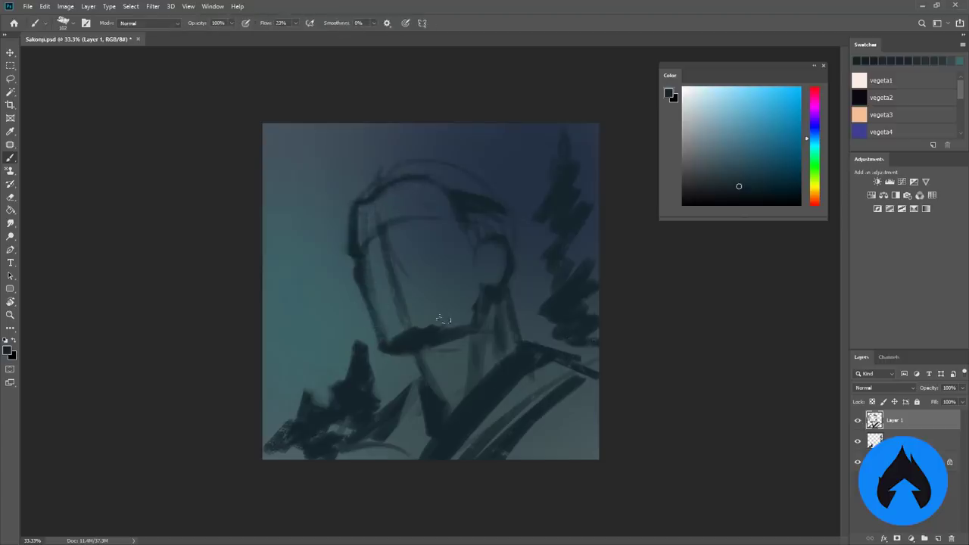
Draw the mask's side edge from chin to forehead and erase the construction lines across the face.
{"action": "left_click_drag", "start_coordinate": [438, 335], "coordinate": [465, 231]}
{"action": "key", "text": "e"}
{"action": "mouse_move", "coordinate": [401, 219]}
{"action": "left_mouse_down"}
{"action": "mouse_move", "coordinate": [369, 265]}
{"action": "mouse_move", "coordinate": [352, 227]}
{"action": "left_mouse_up"}
{"action": "key", "text": "b"}
Sketch the kimono's collar and the dark fold lines over the chest and shoulder.
{"action": "mouse_move", "coordinate": [424, 383]}
{"action": "left_mouse_down"}
{"action": "mouse_move", "coordinate": [417, 398]}
{"action": "mouse_move", "coordinate": [525, 381]}
{"action": "mouse_move", "coordinate": [409, 388]}
{"action": "mouse_move", "coordinate": [497, 346]}
{"action": "mouse_move", "coordinate": [469, 424]}
{"action": "left_mouse_up"}
{"action": "key", "text": "b"}
{"action": "left_click_drag", "start_coordinate": [530, 355], "coordinate": [549, 413]}
{"action": "left_click_drag", "start_coordinate": [577, 371], "coordinate": [530, 458]}
{"action": "left_click_drag", "start_coordinate": [598, 377], "coordinate": [548, 439]}
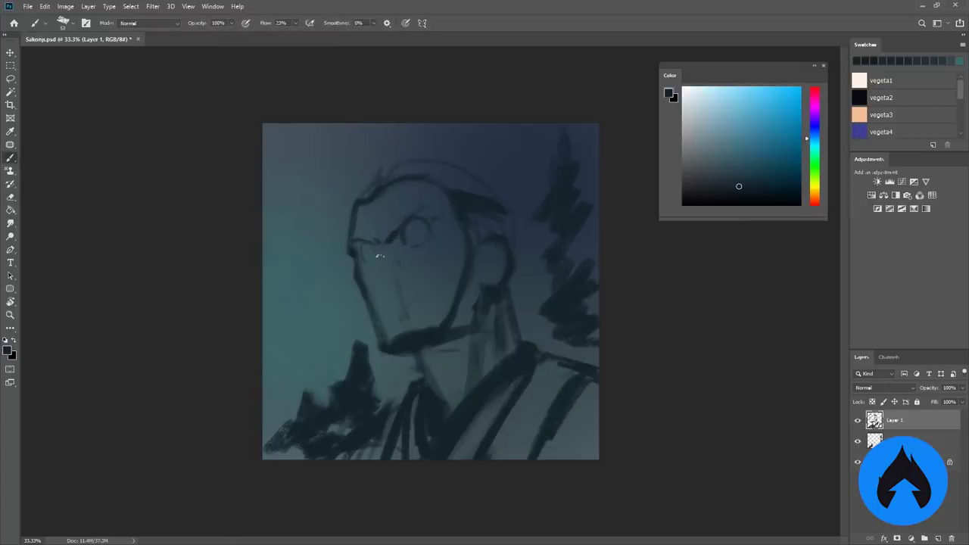
Draw the mask's round eyes, thick slanted brows, long nose and wavy mouth folds.
{"action": "left_click_drag", "start_coordinate": [415, 233], "coordinate": [415, 236]}
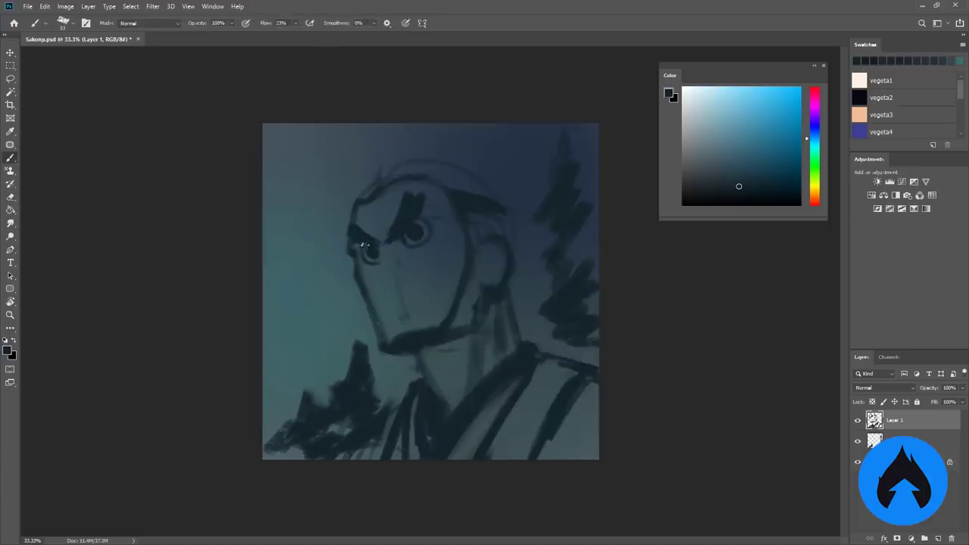
{"action": "left_click_drag", "start_coordinate": [350, 241], "coordinate": [371, 244]}
{"action": "key", "text": "e"}
{"action": "mouse_move", "coordinate": [320, 301]}
{"action": "left_mouse_down"}
{"action": "mouse_move", "coordinate": [383, 278]}
{"action": "mouse_move", "coordinate": [309, 301]}
{"action": "left_mouse_up"}
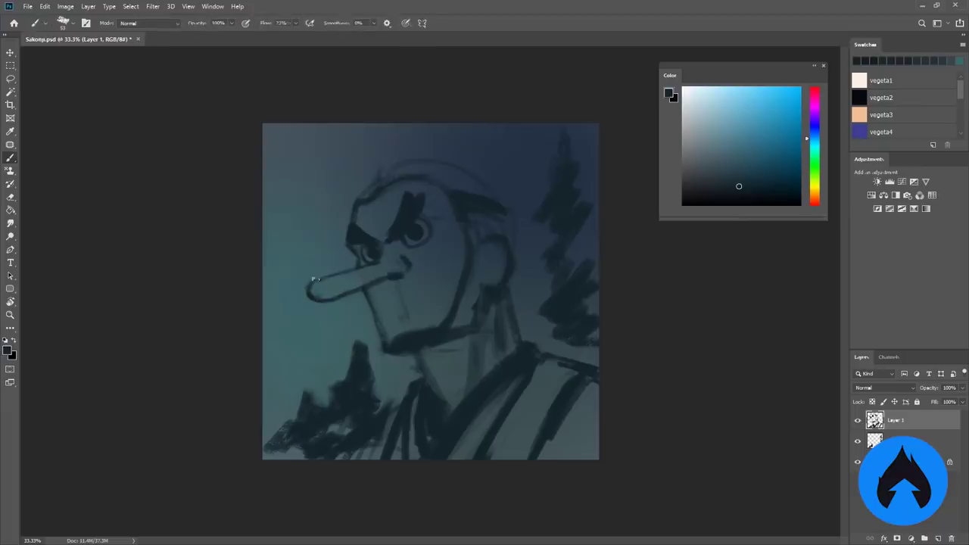
{"action": "mouse_move", "coordinate": [387, 289]}
{"action": "left_mouse_down"}
{"action": "mouse_move", "coordinate": [375, 310]}
{"action": "mouse_move", "coordinate": [427, 298]}
{"action": "mouse_move", "coordinate": [388, 305]}
{"action": "left_mouse_up"}
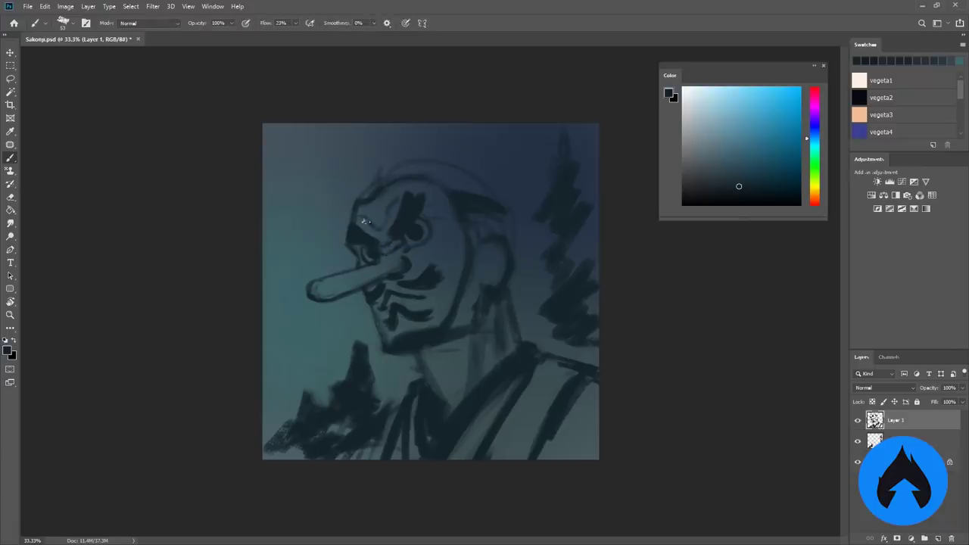
Refine the mask's chin and edge, detail the ear, and add the hanging headband ties and spiky hair.
{"action": "left_click_drag", "start_coordinate": [454, 321], "coordinate": [428, 344]}
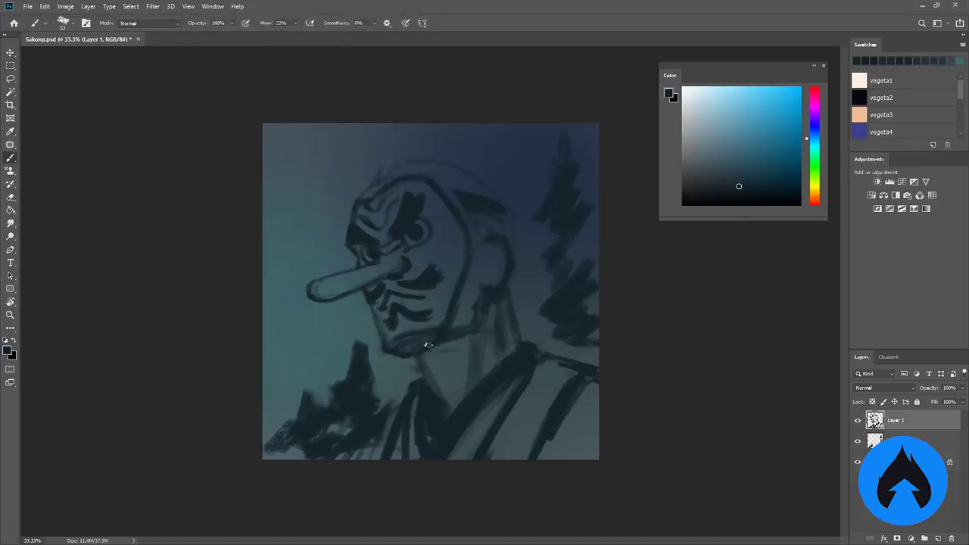
{"action": "left_click_drag", "start_coordinate": [457, 311], "coordinate": [466, 293]}
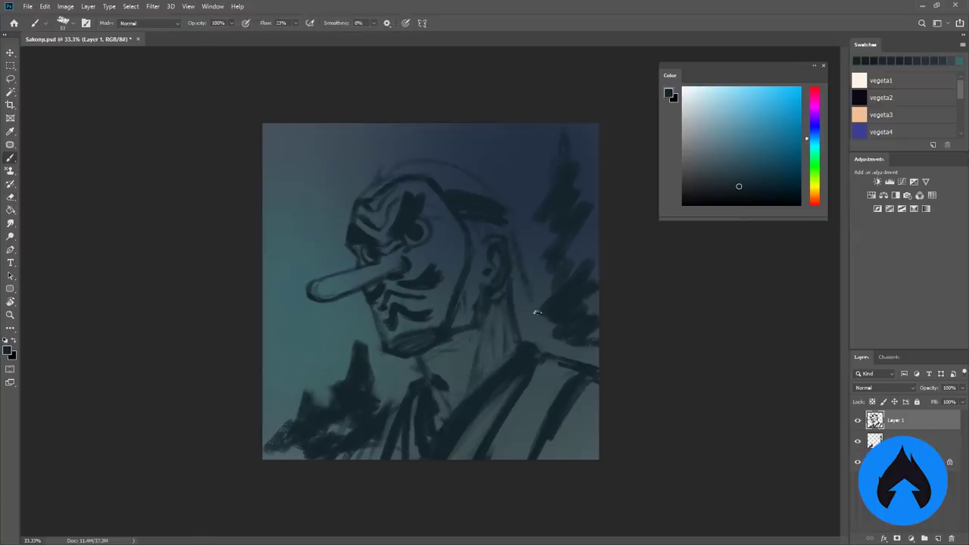
{"action": "left_click_drag", "start_coordinate": [537, 312], "coordinate": [512, 227]}
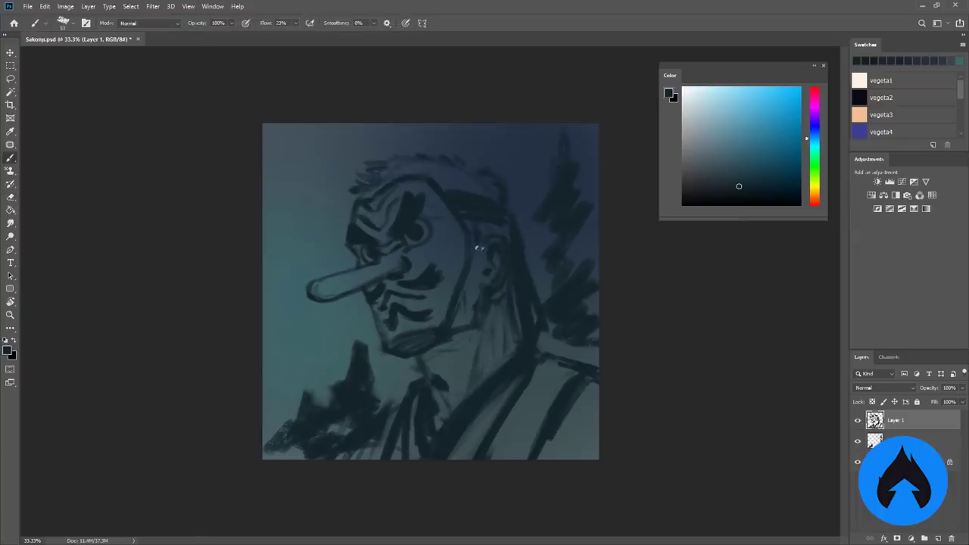
{"action": "left_click_drag", "start_coordinate": [368, 300], "coordinate": [382, 350]}
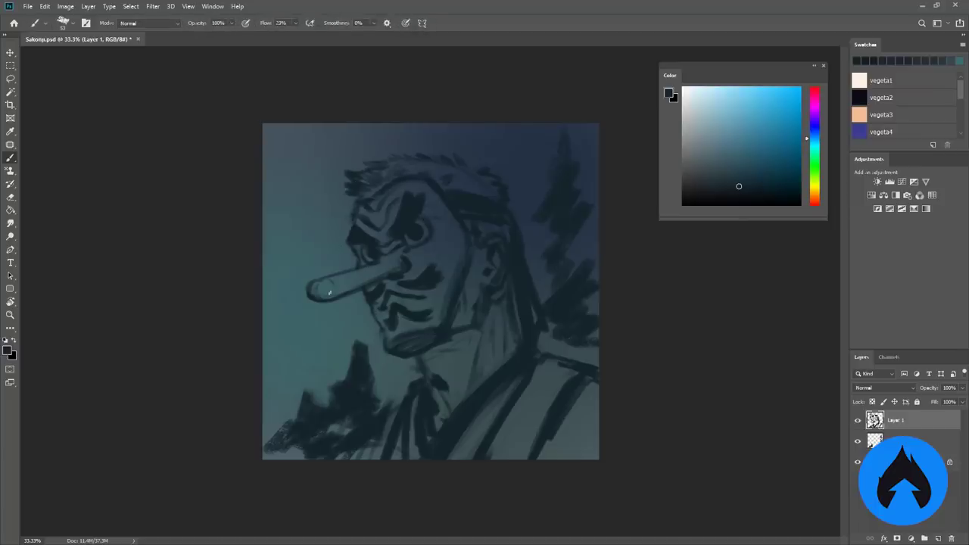
Hide the Color panel and the tree layer, and make the figure sketch layer active.
{"action": "key", "text": "F6"}
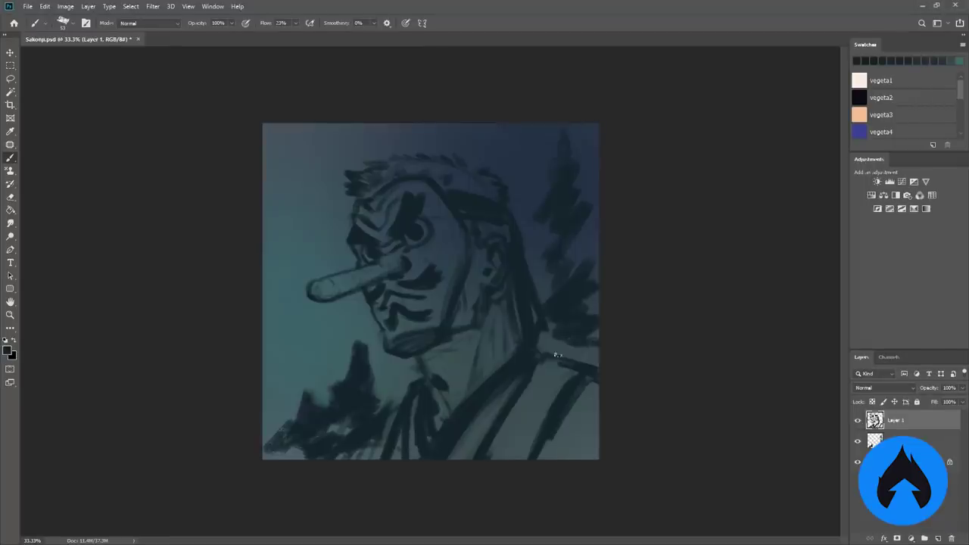
{"action": "left_click", "coordinate": [857, 441]}
{"action": "left_click", "coordinate": [901, 440]}
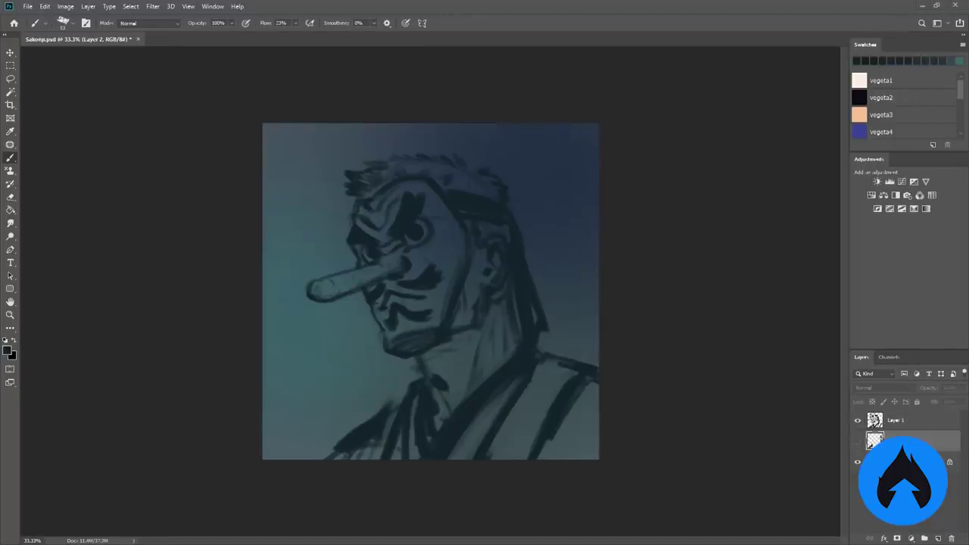
{"action": "left_click", "coordinate": [900, 420]}
Clean up the mask's forehead contour and brow lines by alternating the Eraser and Brush.
{"action": "key", "text": "ctrl+plus"}
{"action": "key", "text": "e"}
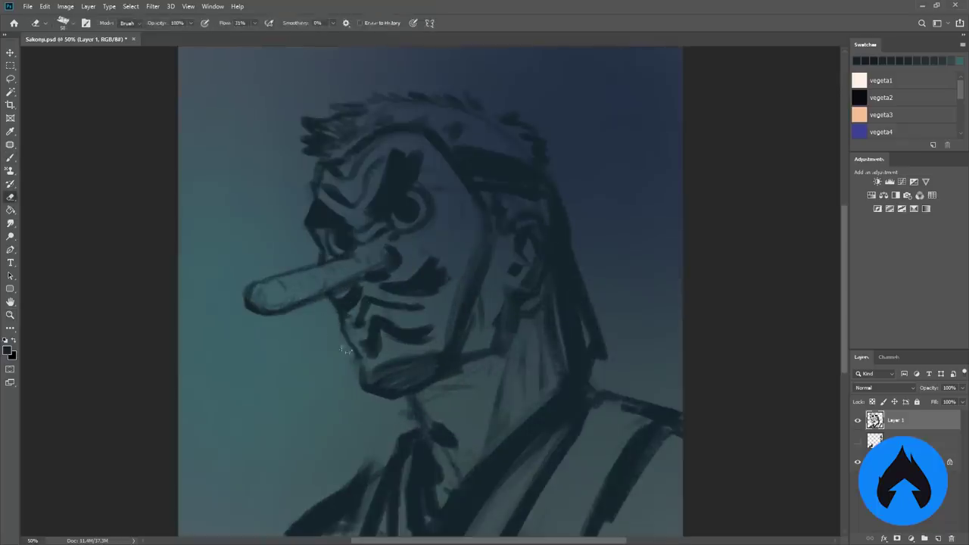
{"action": "key", "text": "b"}
{"action": "left_click_drag", "start_coordinate": [316, 176], "coordinate": [309, 224]}
{"action": "key", "text": "e"}
{"action": "right_click", "coordinate": [382, 233]}
{"action": "left_click_drag", "start_coordinate": [392, 151], "coordinate": [369, 202]}
{"action": "key", "text": "b"}
{"action": "left_click_drag", "start_coordinate": [421, 161], "coordinate": [419, 186]}
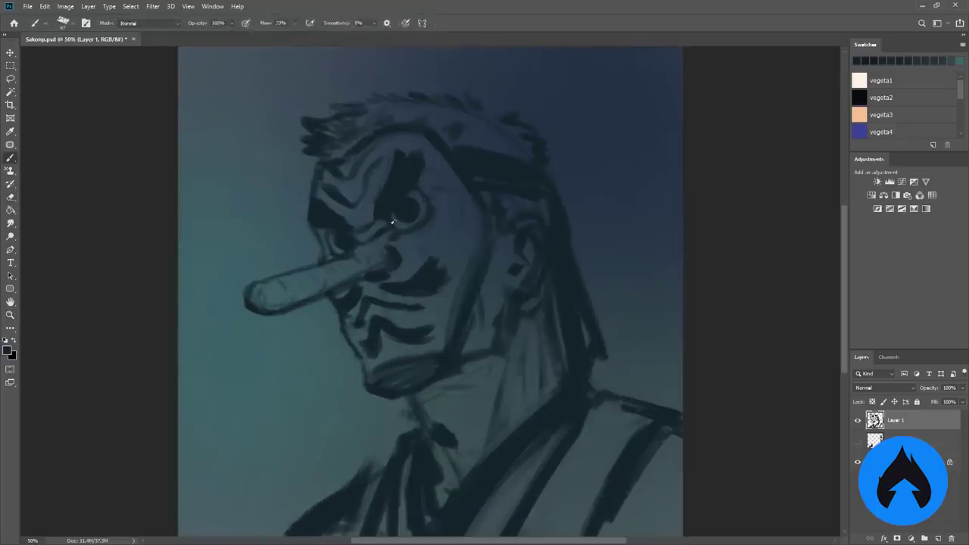
Erase stray marks around the mask's eyes, nose base and mouth to sharpen those features.
{"action": "key", "text": "e"}
{"action": "right_click", "coordinate": [409, 215]}
{"action": "key", "text": "Escape"}
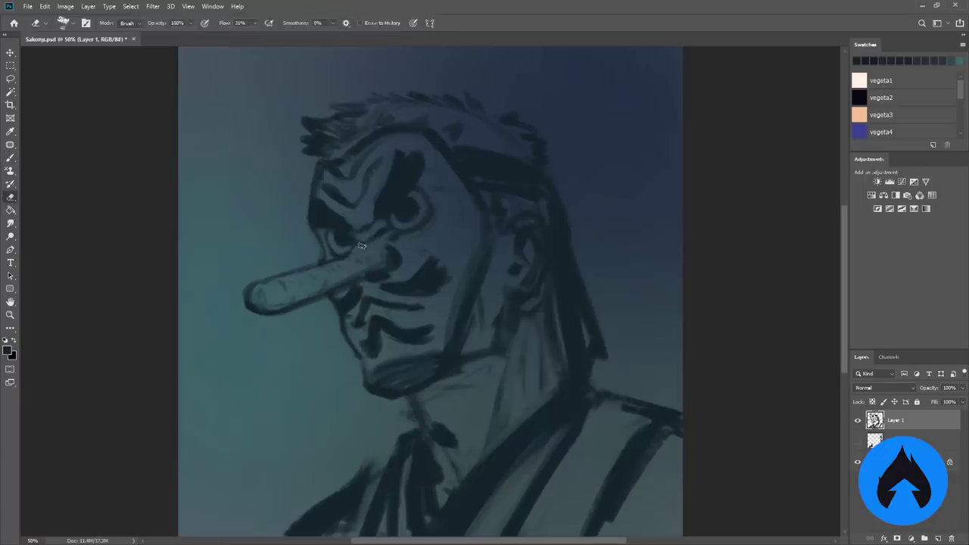
{"action": "mouse_move", "coordinate": [390, 256]}
{"action": "left_mouse_down"}
{"action": "mouse_move", "coordinate": [367, 277]}
{"action": "mouse_move", "coordinate": [383, 261]}
{"action": "left_mouse_up"}
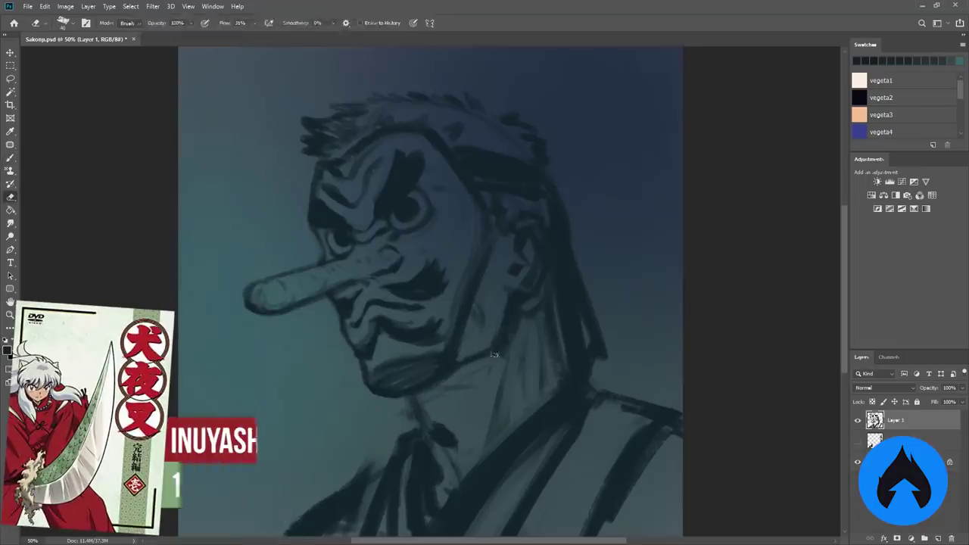
Rework the spiky front hair and darken the headband at the back of the head.
{"action": "key", "text": "e"}
{"action": "left_click_drag", "start_coordinate": [326, 149], "coordinate": [368, 121]}
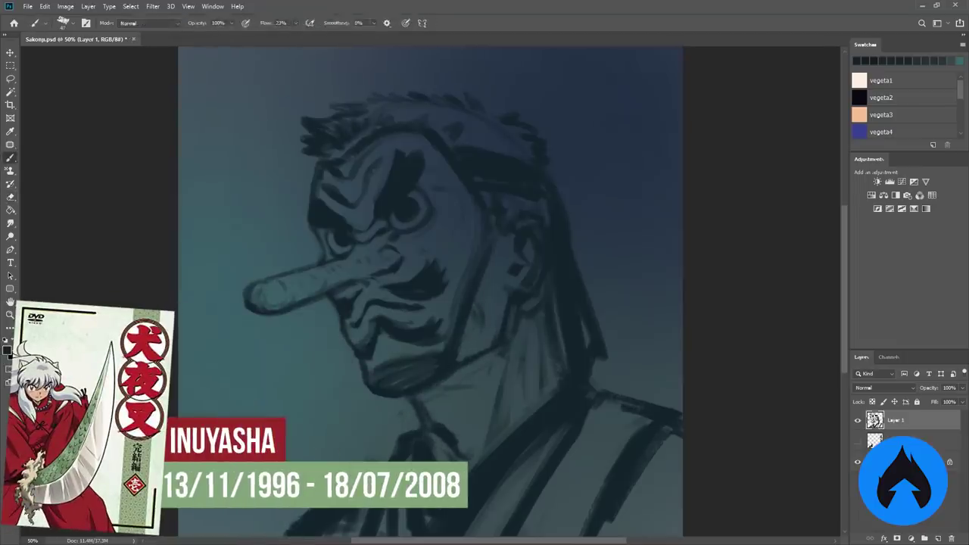
{"action": "key", "text": "b"}
{"action": "left_click_drag", "start_coordinate": [297, 140], "coordinate": [313, 168]}
{"action": "left_click_drag", "start_coordinate": [327, 113], "coordinate": [348, 101]}
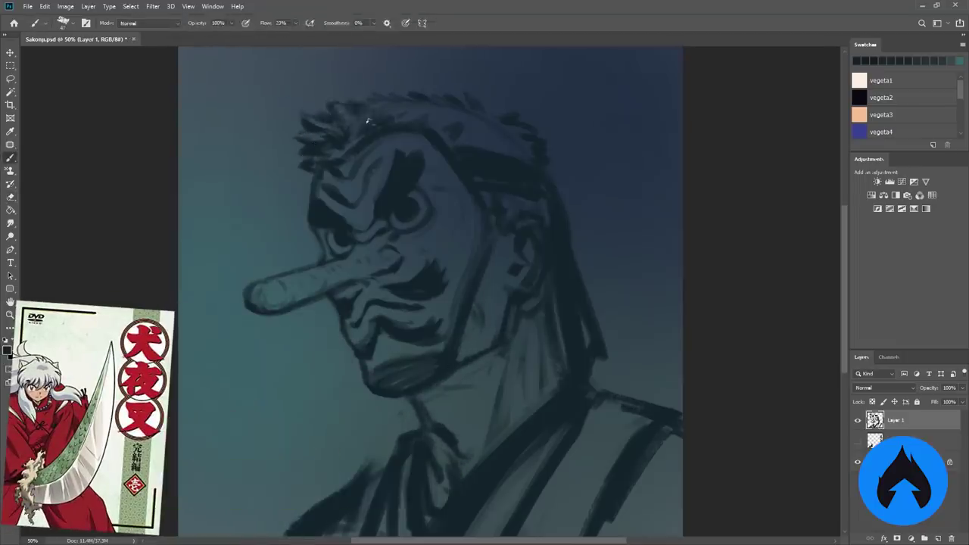
{"action": "left_click_drag", "start_coordinate": [488, 148], "coordinate": [545, 164]}
Clean up the headband ties, the neck and the kimono's collar edges with the Eraser.
{"action": "key", "text": "e"}
{"action": "left_click_drag", "start_coordinate": [551, 207], "coordinate": [556, 231]}
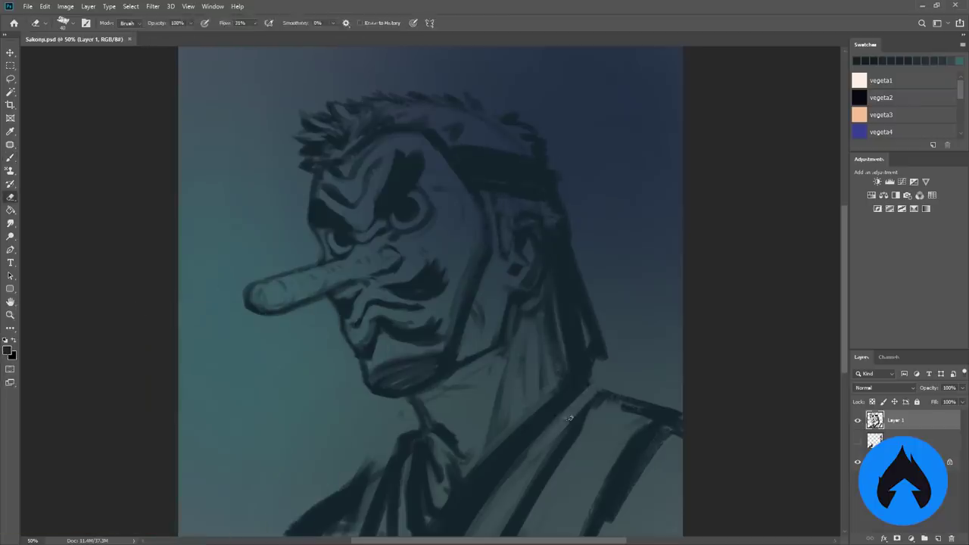
{"action": "left_click_drag", "start_coordinate": [566, 372], "coordinate": [581, 311]}
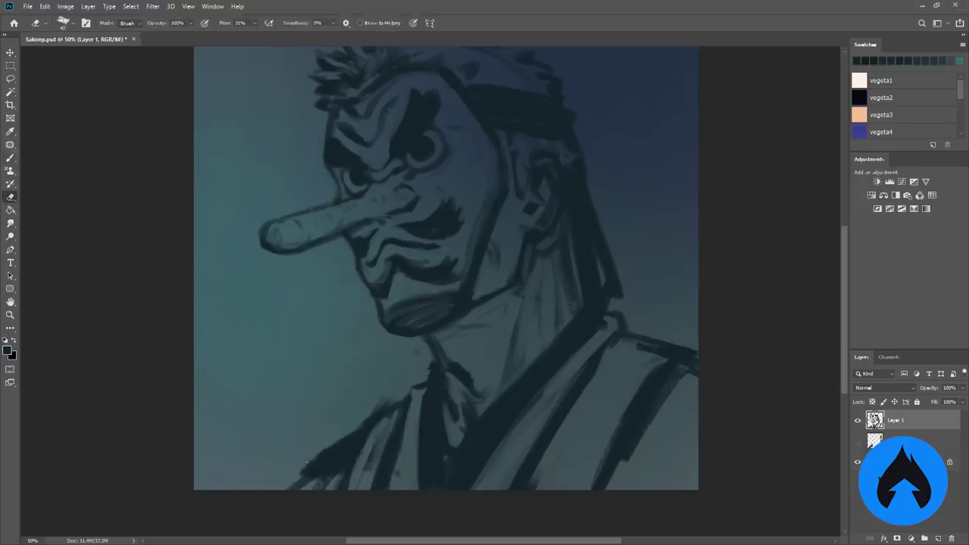
Add a layer beneath the line art and fill the mask, including its long nose, with dark red.
{"action": "scroll", "coordinate": [588, 391], "scroll_direction": "up", "scroll_amount": 1}
{"action": "key", "text": "ctrl+shift+alt+n"}
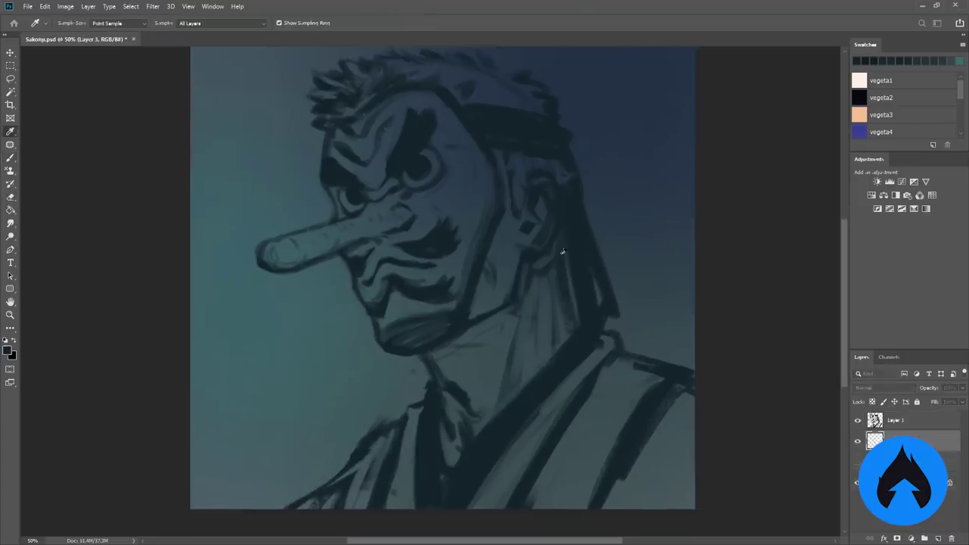
{"action": "left_click", "coordinate": [9, 349]}
{"action": "key", "text": "Return"}
{"action": "left_click_drag", "start_coordinate": [504, 304], "coordinate": [527, 342]}
{"action": "mouse_move", "coordinate": [491, 227]}
{"action": "left_mouse_down"}
{"action": "mouse_move", "coordinate": [448, 336]}
{"action": "mouse_move", "coordinate": [400, 329]}
{"action": "mouse_move", "coordinate": [368, 173]}
{"action": "mouse_move", "coordinate": [442, 269]}
{"action": "mouse_move", "coordinate": [367, 385]}
{"action": "mouse_move", "coordinate": [476, 454]}
{"action": "left_mouse_up"}
With the Color panel shown, paint the jaw, ear and neck muted brown and the hair blue-grey.
{"action": "key", "text": "r"}
{"action": "left_click", "coordinate": [213, 6]}
{"action": "left_click", "coordinate": [227, 193]}
{"action": "key", "text": "b"}
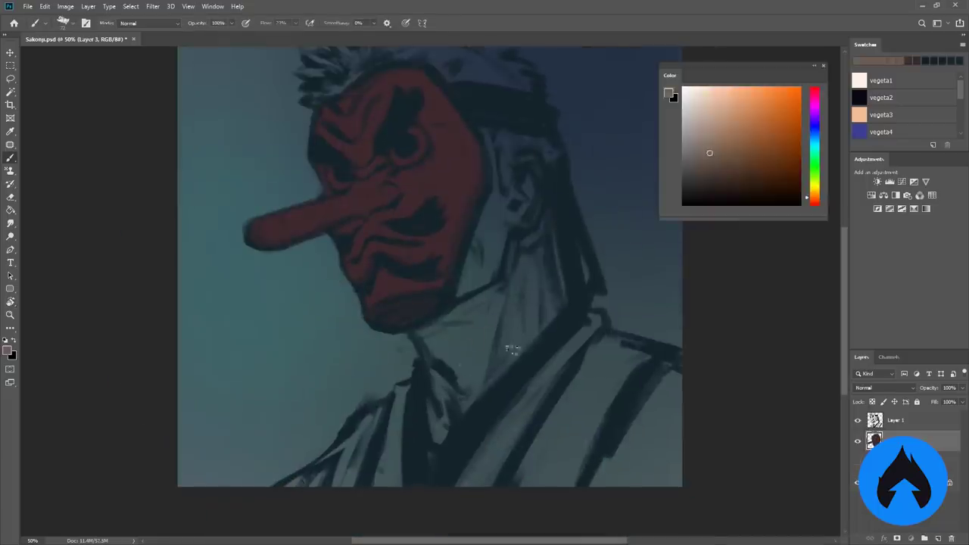
{"action": "mouse_move", "coordinate": [510, 345]}
{"action": "left_mouse_down"}
{"action": "mouse_move", "coordinate": [473, 342]}
{"action": "mouse_move", "coordinate": [445, 363]}
{"action": "mouse_move", "coordinate": [414, 333]}
{"action": "mouse_move", "coordinate": [476, 326]}
{"action": "mouse_move", "coordinate": [539, 224]}
{"action": "mouse_move", "coordinate": [513, 260]}
{"action": "left_mouse_up"}
{"action": "left_click_drag", "start_coordinate": [496, 299], "coordinate": [499, 277]}
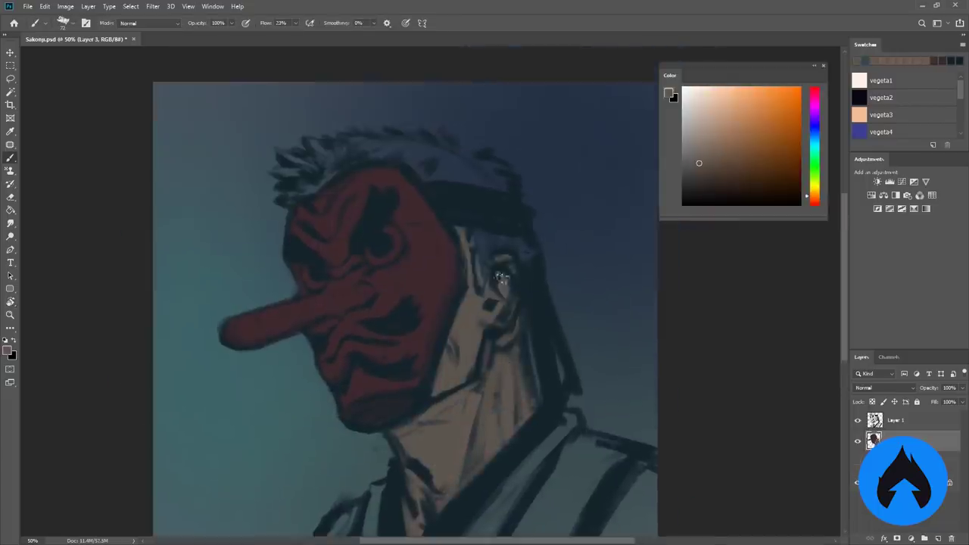
{"action": "left_click", "coordinate": [492, 257], "text": "alt"}
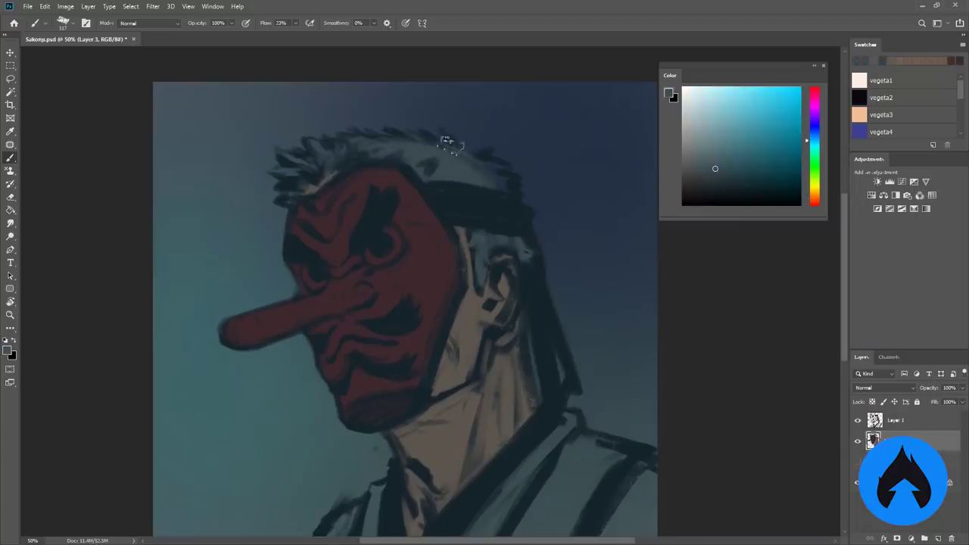
{"action": "left_click", "coordinate": [460, 172], "text": "alt"}
Paint both sides of the inner kimono collar in muted green.
{"action": "scroll", "coordinate": [277, 188], "scroll_direction": "down", "scroll_amount": 3}
{"action": "left_click_drag", "start_coordinate": [569, 306], "coordinate": [454, 468]}
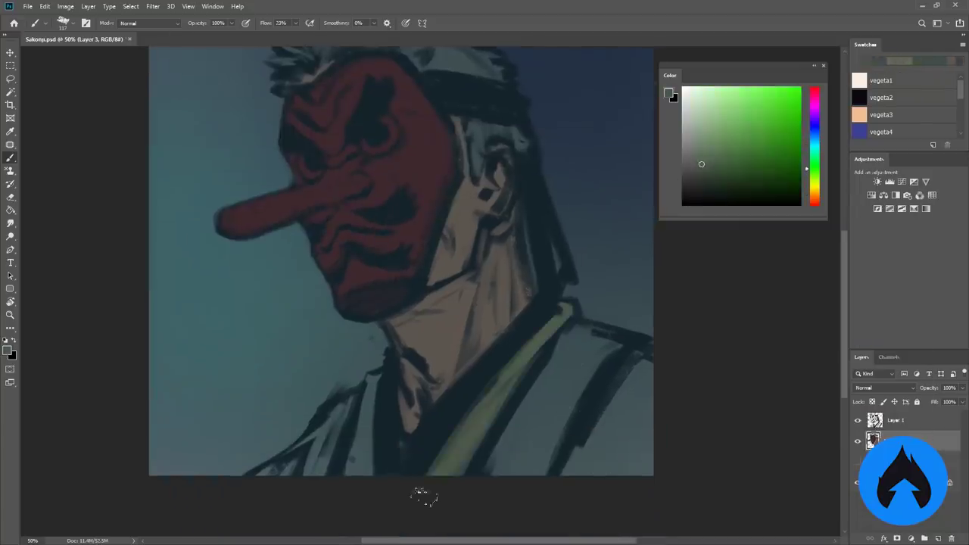
{"action": "left_click", "coordinate": [370, 428], "text": "alt"}
{"action": "left_click_drag", "start_coordinate": [372, 377], "coordinate": [354, 471]}
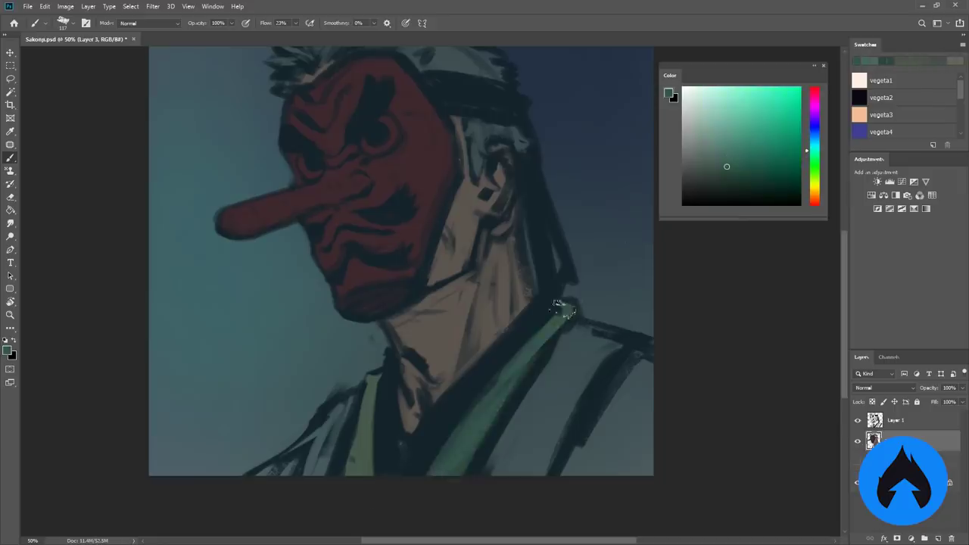
Paint the outer kimono over the shoulder and chest in muted blue.
{"action": "scroll", "coordinate": [454, 302], "scroll_direction": "down", "scroll_amount": 1}
{"action": "left_click", "coordinate": [606, 320], "text": "alt"}
{"action": "mouse_move", "coordinate": [605, 320]}
{"action": "left_mouse_down"}
{"action": "mouse_move", "coordinate": [583, 333]}
{"action": "mouse_move", "coordinate": [503, 439]}
{"action": "left_mouse_up"}
{"action": "left_click", "coordinate": [581, 331], "text": "alt"}
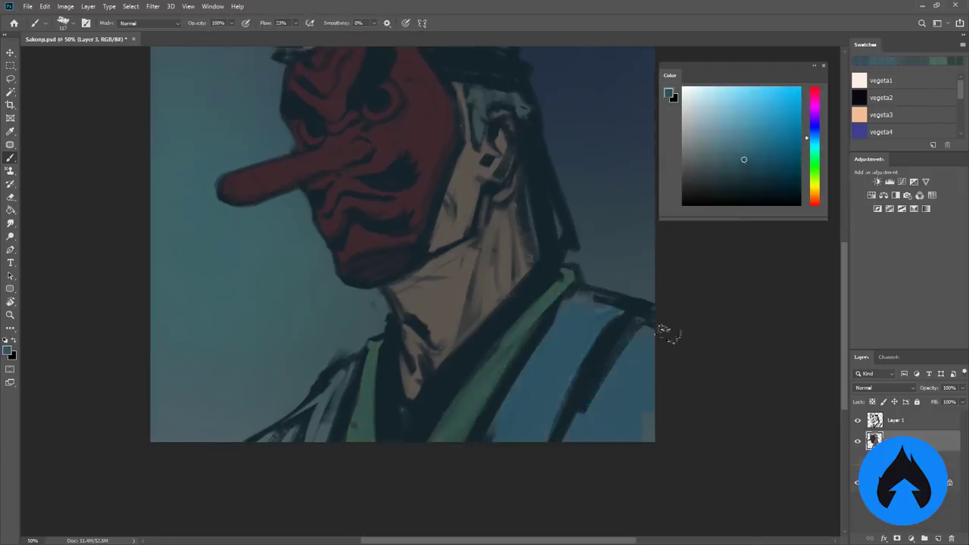
Paint the rings around the mask's pupils in grey-teal.
{"action": "left_click_drag", "start_coordinate": [437, 331], "coordinate": [449, 426]}
{"action": "left_click", "coordinate": [389, 192], "text": "alt"}
{"action": "left_click", "coordinate": [388, 192]}
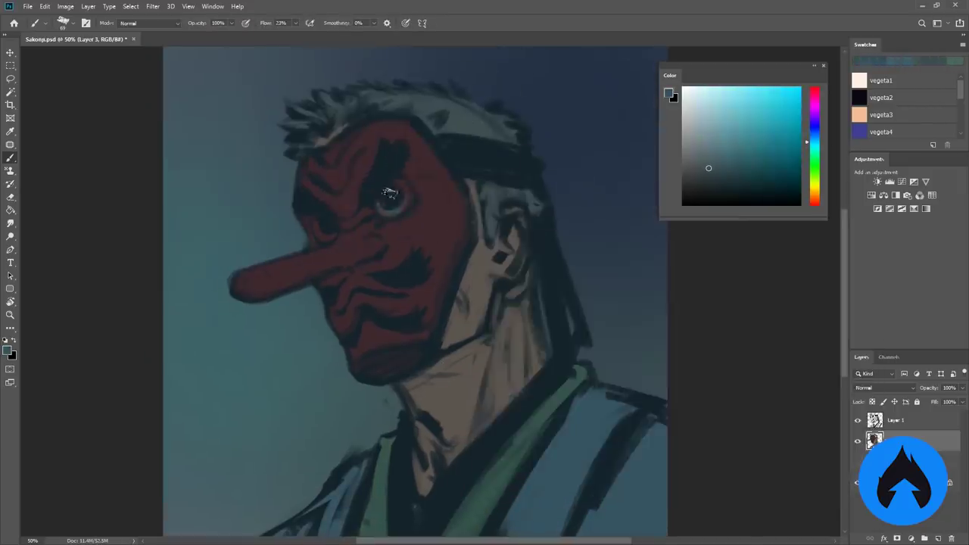
Recolour the locked line-art layer, making the mask's lines dark red and the ear, jaw and neck lines muted brown.
{"action": "scroll", "coordinate": [499, 374], "scroll_direction": "down", "scroll_amount": 2}
{"action": "key", "text": "alt+]"}
{"action": "left_click", "coordinate": [378, 356], "text": "alt"}
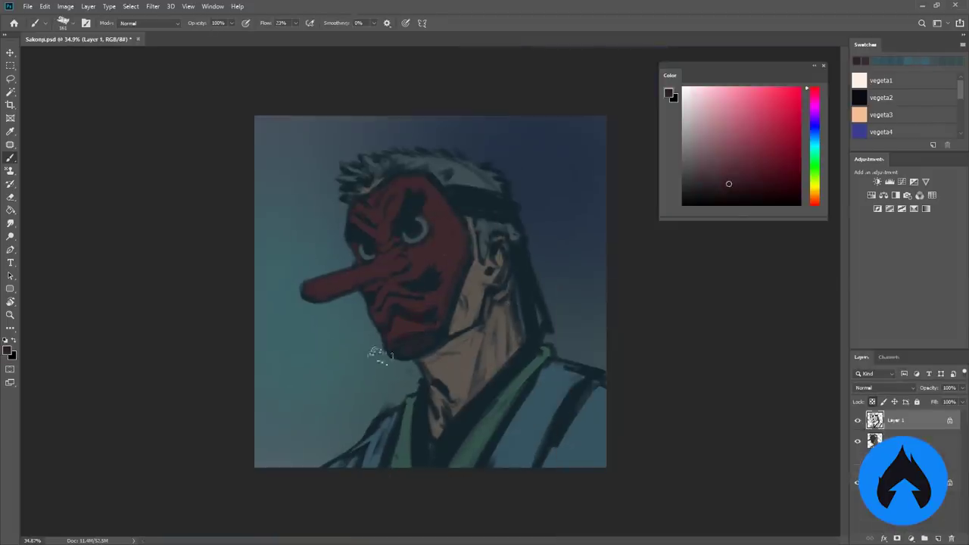
{"action": "left_click", "coordinate": [469, 318], "text": "alt"}
{"action": "left_click_drag", "start_coordinate": [470, 318], "coordinate": [484, 336]}
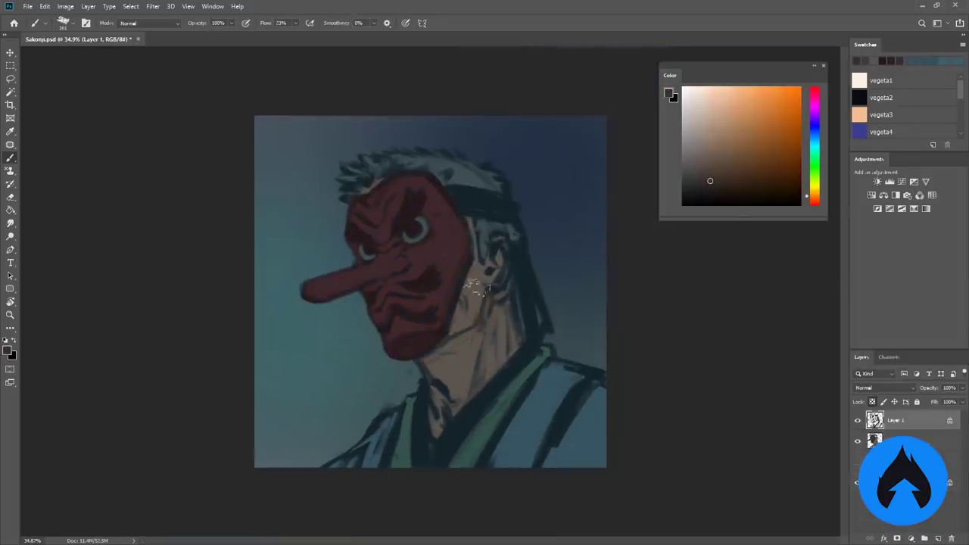
{"action": "left_click_drag", "start_coordinate": [442, 378], "coordinate": [446, 412]}
{"action": "left_click_drag", "start_coordinate": [499, 250], "coordinate": [491, 325]}
Recolour the line art of the hair, headband and kimono in matching muted dark blue tones.
{"action": "left_click", "coordinate": [416, 161], "text": "alt"}
{"action": "left_click", "coordinate": [473, 214], "text": "alt"}
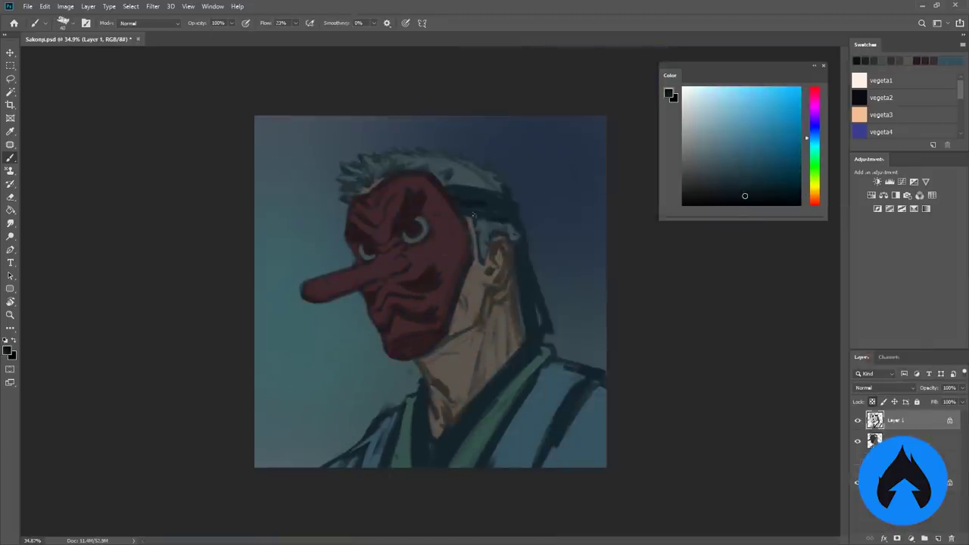
{"action": "mouse_move", "coordinate": [534, 443]}
{"action": "left_mouse_down"}
{"action": "mouse_move", "coordinate": [598, 382]}
{"action": "mouse_move", "coordinate": [485, 462]}
{"action": "left_mouse_up"}
{"action": "left_click_drag", "start_coordinate": [401, 412], "coordinate": [348, 454]}
Paint the mask's eyebrows and moustache dark blue-black and touch up its edge lines in dark red.
{"action": "left_click", "coordinate": [394, 233], "text": "alt"}
{"action": "left_click_drag", "start_coordinate": [394, 233], "coordinate": [416, 203]}
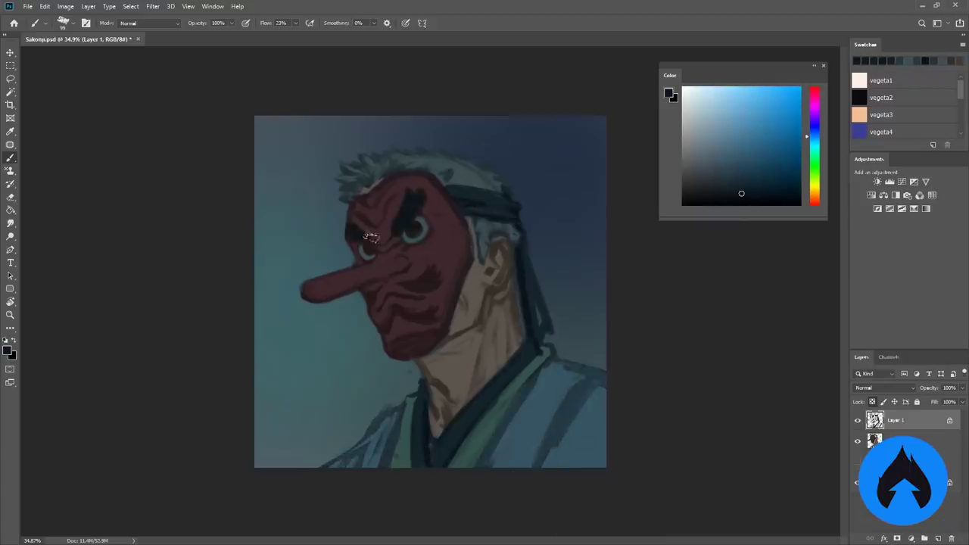
{"action": "left_click_drag", "start_coordinate": [432, 267], "coordinate": [422, 291]}
{"action": "left_click", "coordinate": [444, 314], "text": "alt"}
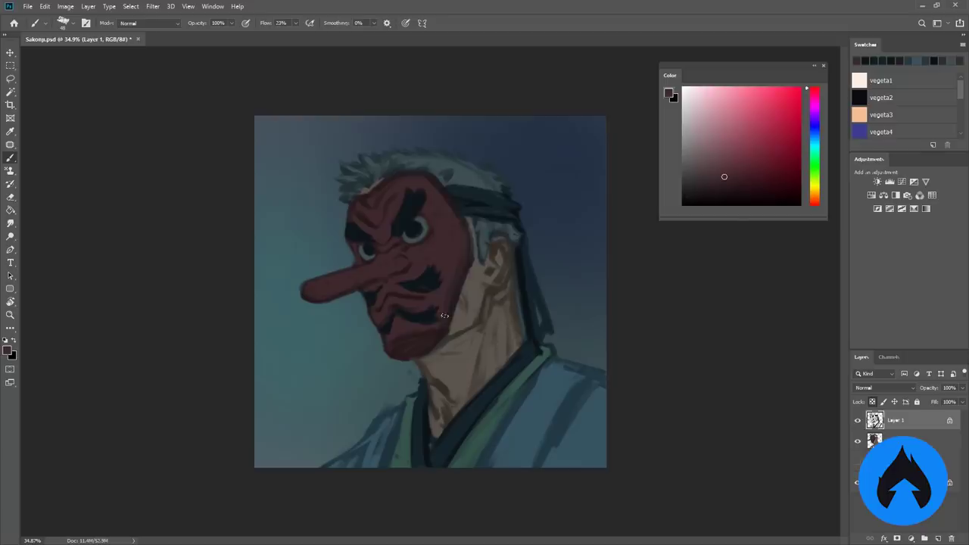
{"action": "left_click", "coordinate": [461, 225], "text": "alt"}
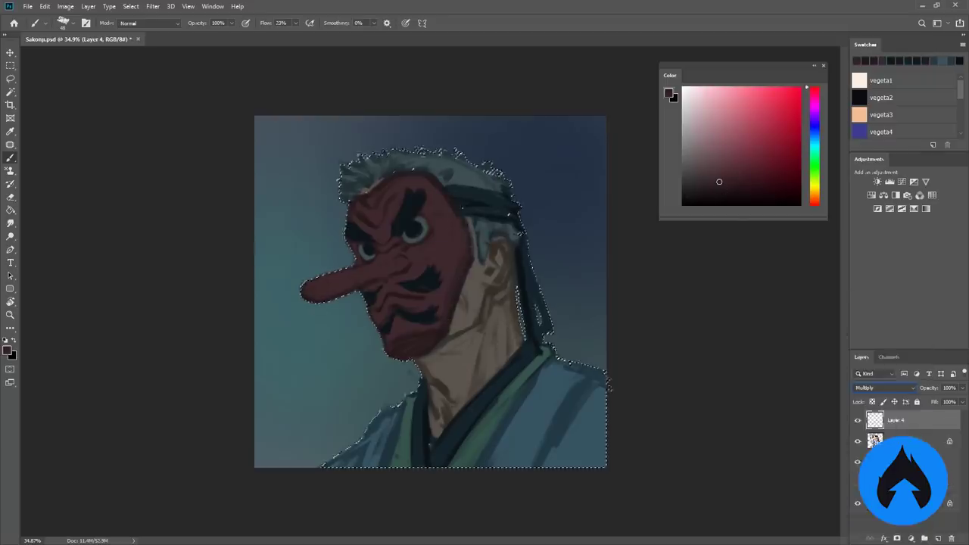
Add a Multiply layer masked to the figure's selection and prepare a soft round brush with a muted teal.
{"action": "left_click", "coordinate": [910, 538]}
{"action": "right_click", "coordinate": [492, 281]}
{"action": "left_click", "coordinate": [575, 227], "text": "alt"}
{"action": "key", "text": "shift+alt+m"}
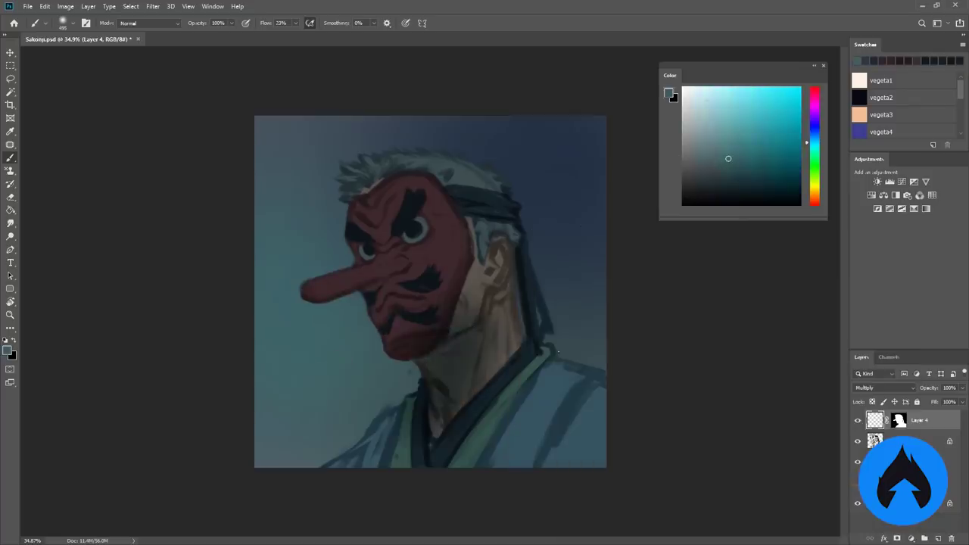
Shade the neck beneath the jaw and the side of the face with light grey on the Multiply layer.
{"action": "scroll", "coordinate": [476, 411], "scroll_direction": "up", "scroll_amount": 5}
{"action": "key", "text": "z"}
{"action": "left_click", "coordinate": [542, 410], "text": "alt"}
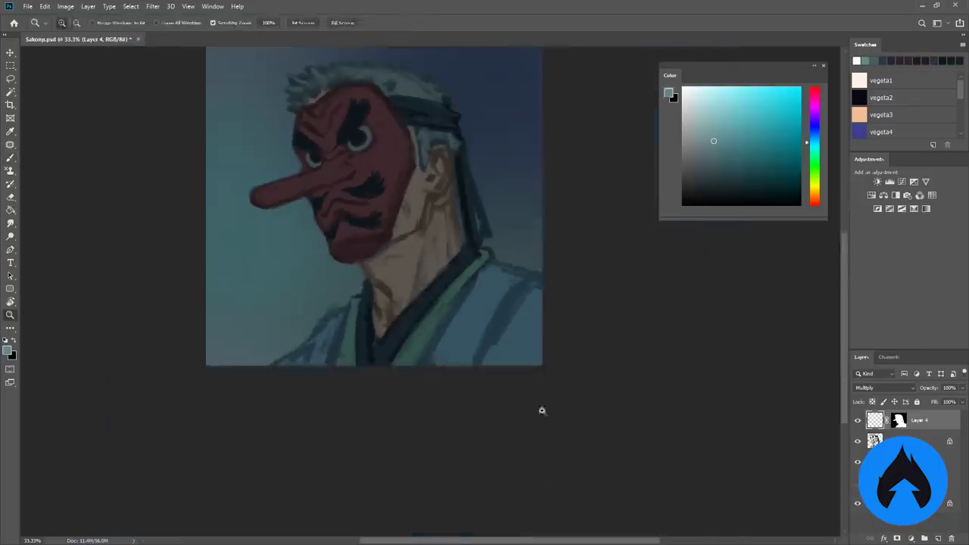
{"action": "key", "text": "b"}
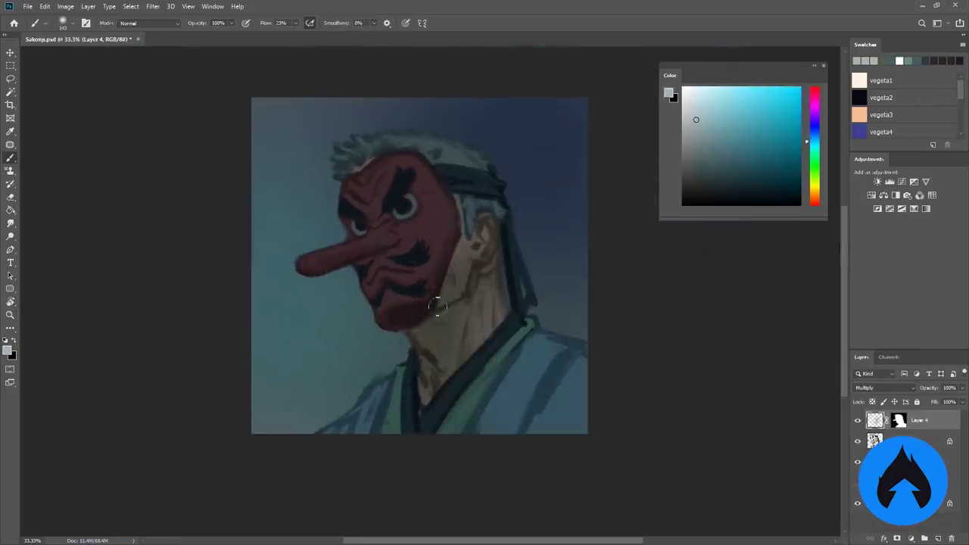
{"action": "mouse_move", "coordinate": [437, 305]}
{"action": "left_mouse_down"}
{"action": "mouse_move", "coordinate": [492, 333]}
{"action": "mouse_move", "coordinate": [476, 258]}
{"action": "mouse_move", "coordinate": [458, 227]}
{"action": "left_mouse_up"}
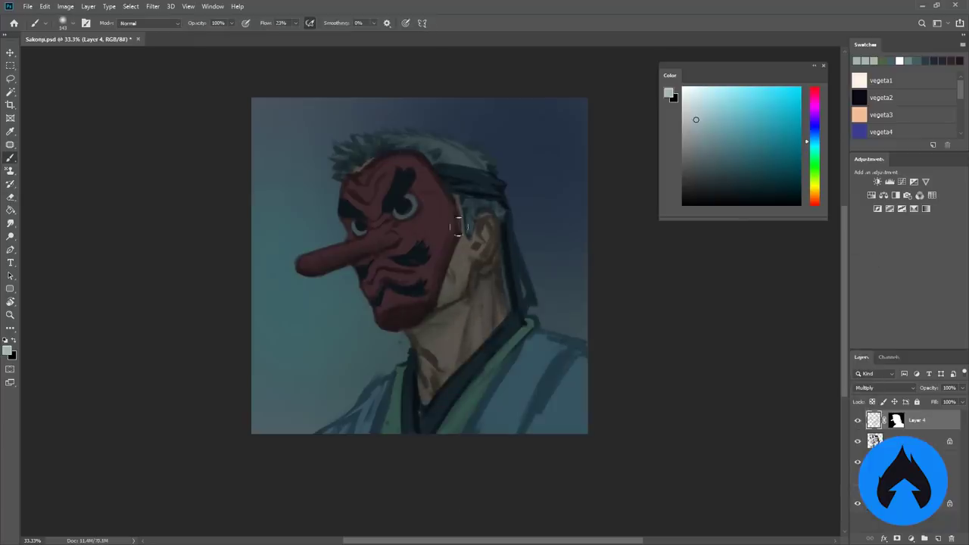
Shade the mask around its eye, cheek and chin with pale grey-teal using a soft brush.
{"action": "left_click", "coordinate": [400, 209], "text": "alt"}
{"action": "left_click_drag", "start_coordinate": [401, 210], "coordinate": [429, 261]}
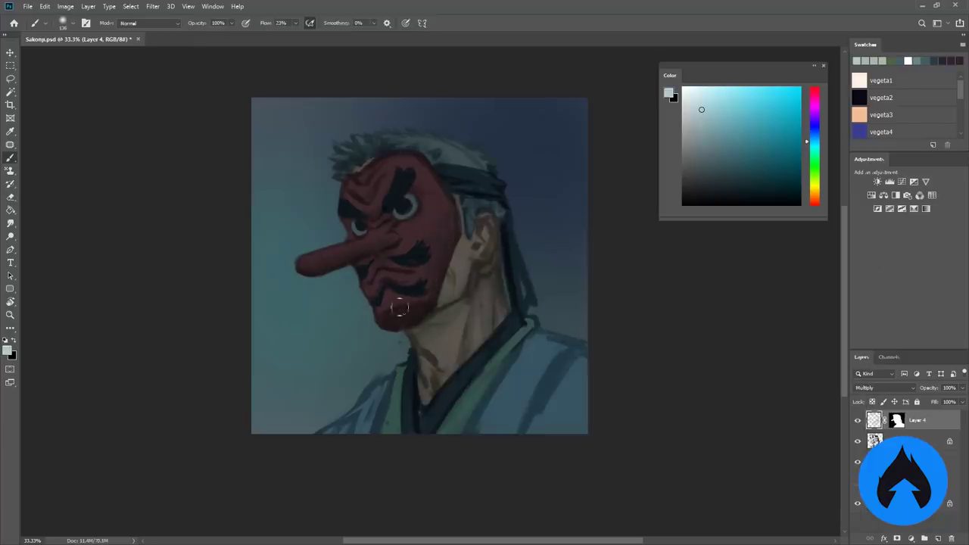
{"action": "right_click", "coordinate": [480, 284]}
{"action": "key", "text": "Return"}
Darken the kimono's shoulder and chest and the neck with broad soft strokes on the Multiply layer.
{"action": "left_click_drag", "start_coordinate": [557, 395], "coordinate": [553, 470]}
{"action": "left_click", "coordinate": [469, 302], "text": "alt"}
{"action": "mouse_move", "coordinate": [469, 303]}
{"action": "left_mouse_down"}
{"action": "mouse_move", "coordinate": [450, 250]}
{"action": "mouse_move", "coordinate": [439, 370]}
{"action": "left_mouse_up"}
{"action": "left_click_drag", "start_coordinate": [318, 431], "coordinate": [371, 413]}
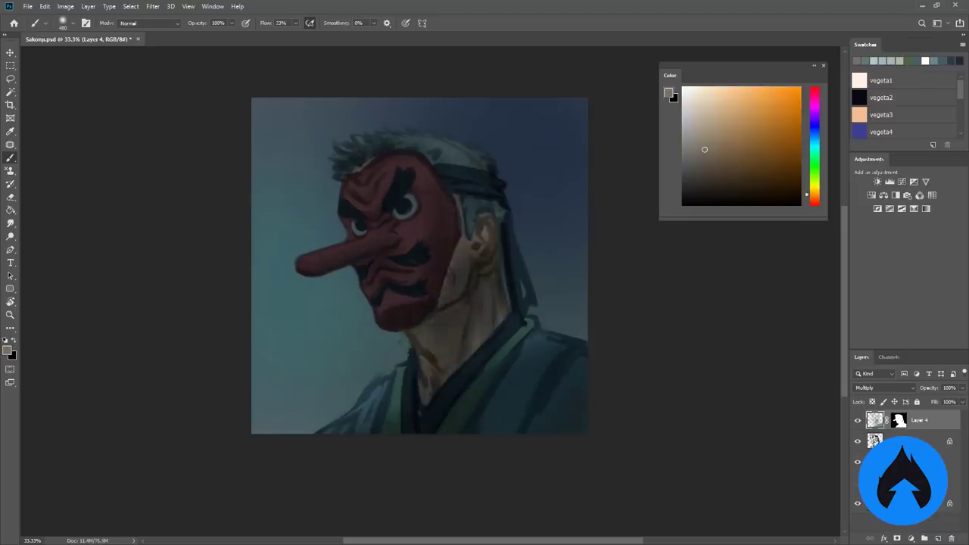
Group the figure layers, make a merged copy above the group, and switch to a textured chalk brush.
{"action": "left_click", "coordinate": [875, 418]}
{"action": "right_click", "coordinate": [577, 280]}
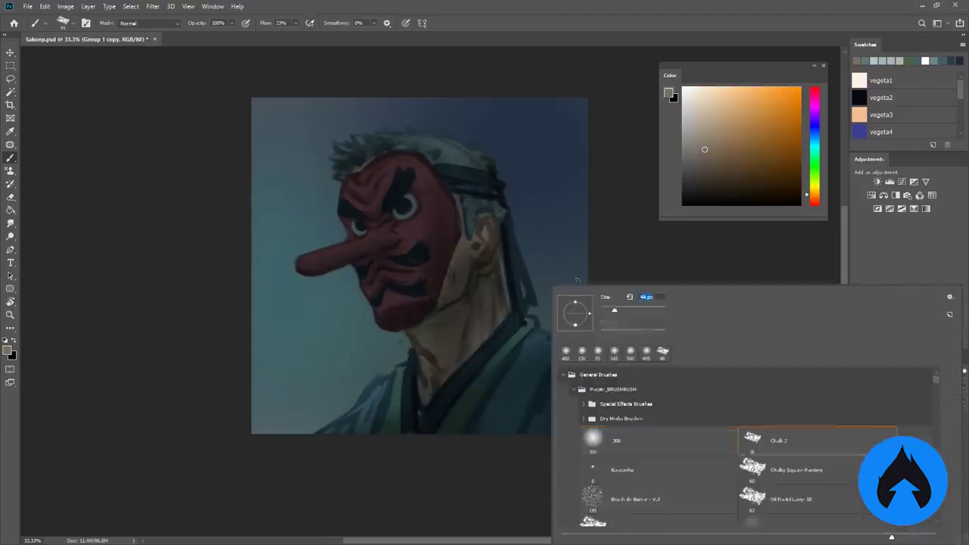
{"action": "double_click", "coordinate": [606, 440]}
Repaint the headband and its hanging tails in dark blue, cleaning their edges against the background.
{"action": "left_click", "coordinate": [511, 247], "text": "alt"}
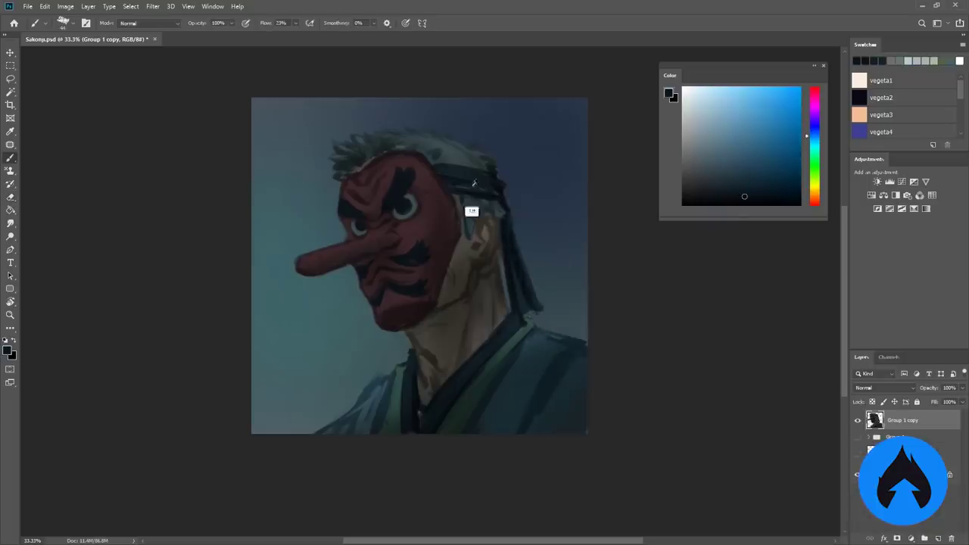
{"action": "left_click", "coordinate": [500, 198], "text": "alt"}
{"action": "key", "text": "e"}
{"action": "key", "text": "b"}
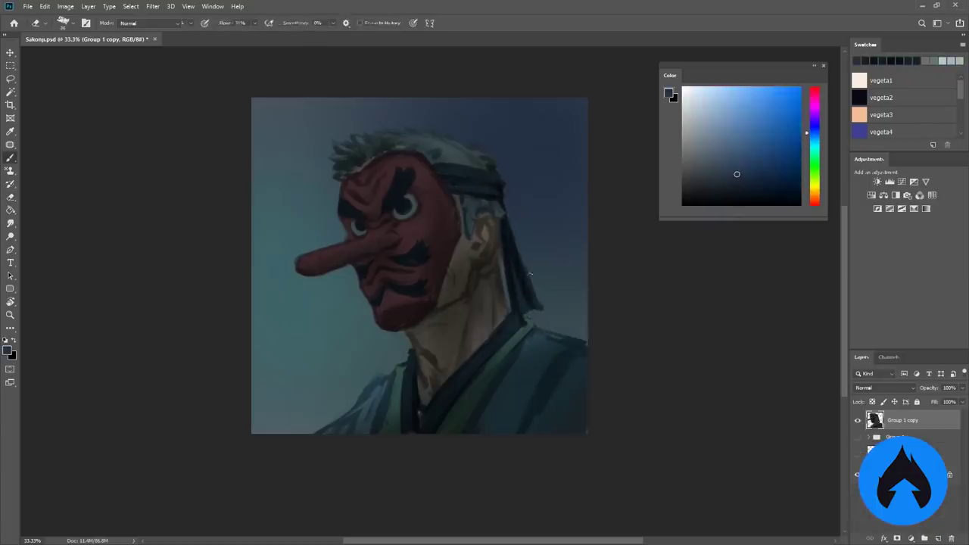
{"action": "left_click", "coordinate": [504, 280], "text": "alt"}
Define the ear's inner folds in dark reddish brown and paint blue-grey hair behind the ear.
{"action": "scroll", "coordinate": [473, 230], "scroll_direction": "up", "scroll_amount": 1}
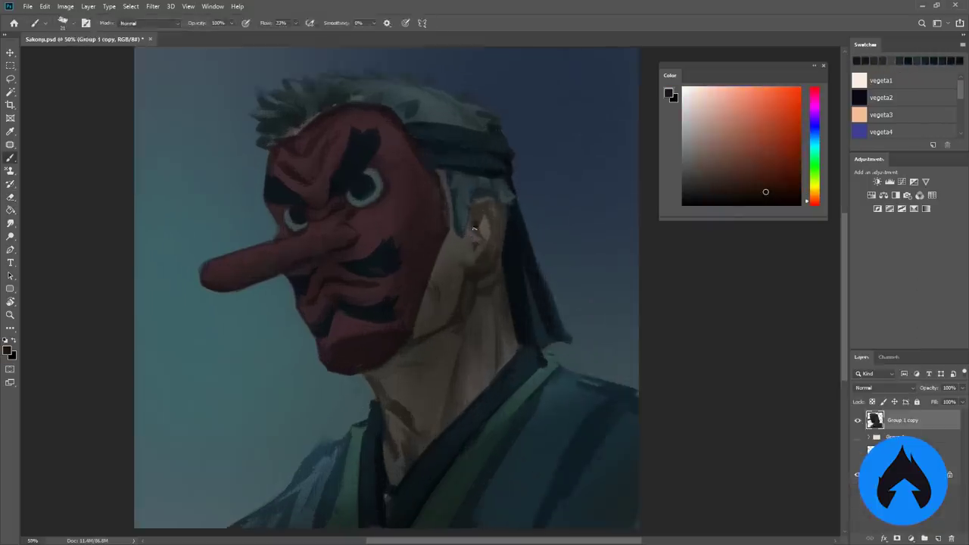
{"action": "left_click", "coordinate": [523, 239], "text": "alt"}
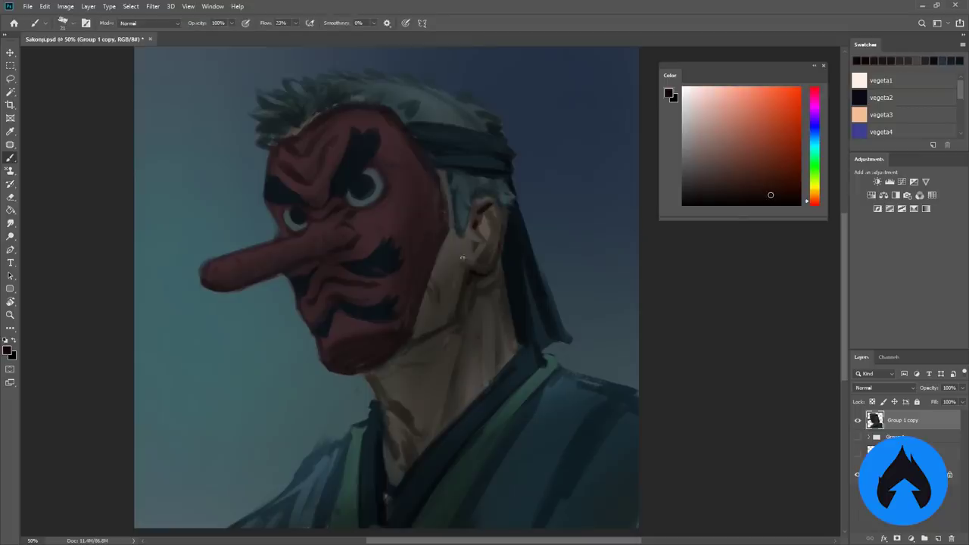
{"action": "left_click", "coordinate": [410, 94], "text": "alt"}
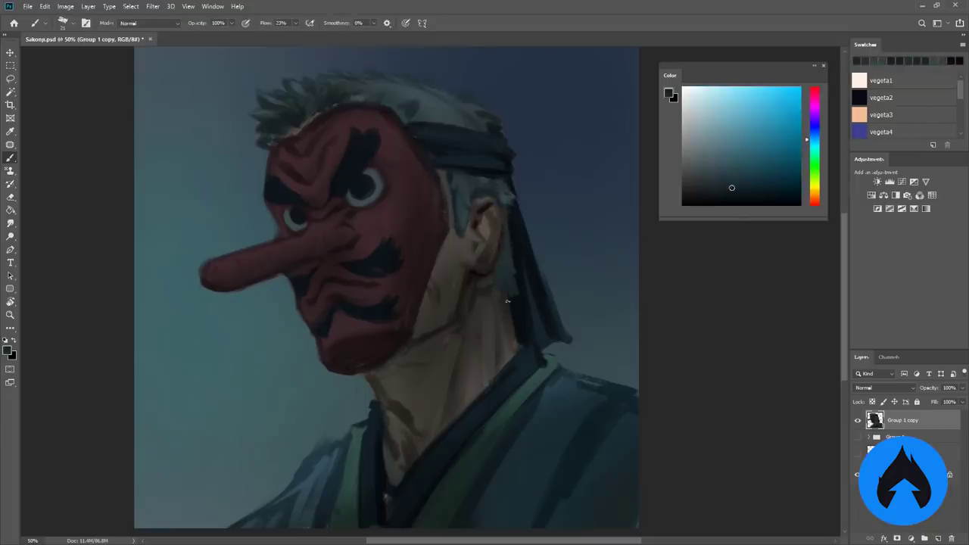
{"action": "left_click", "coordinate": [506, 301], "text": "alt"}
Blend the jaw and neck muscle shading with sampled muted browns, covering the rough lines.
{"action": "left_click", "coordinate": [449, 274], "text": "alt"}
{"action": "left_click", "coordinate": [480, 279], "text": "alt"}
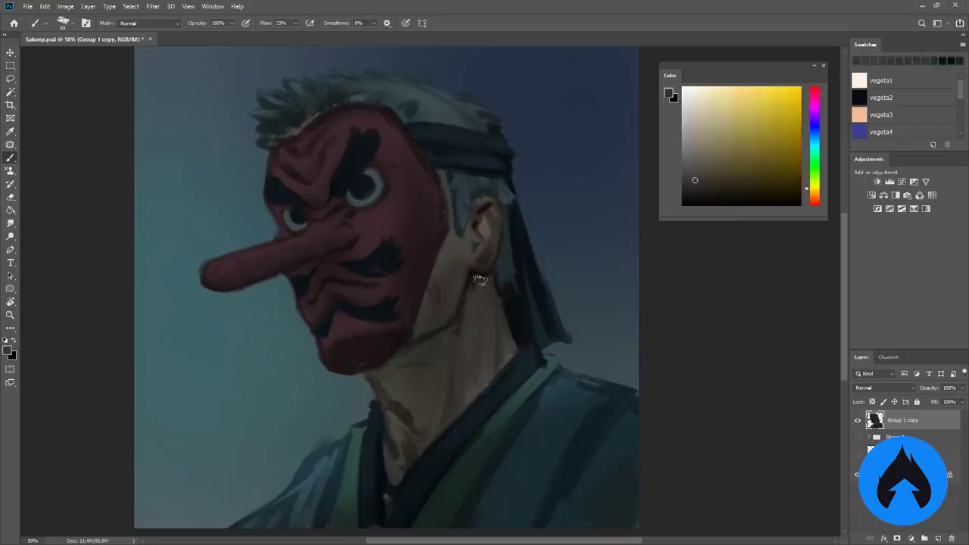
{"action": "left_click", "coordinate": [389, 381], "text": "alt"}
{"action": "left_click", "coordinate": [384, 381], "text": "alt"}
{"action": "left_click", "coordinate": [462, 242], "text": "alt"}
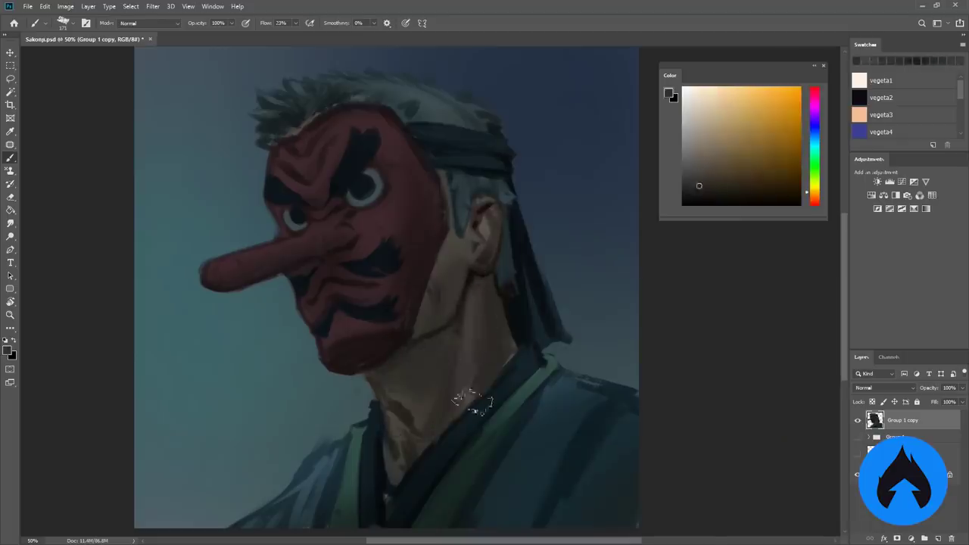
{"action": "left_click", "coordinate": [471, 401], "text": "alt"}
{"action": "left_click", "coordinate": [439, 282], "text": "alt"}
Repaint the skin at the base of the neck between the collars in muted brown-grey tones.
{"action": "left_click_drag", "start_coordinate": [386, 472], "coordinate": [387, 437]}
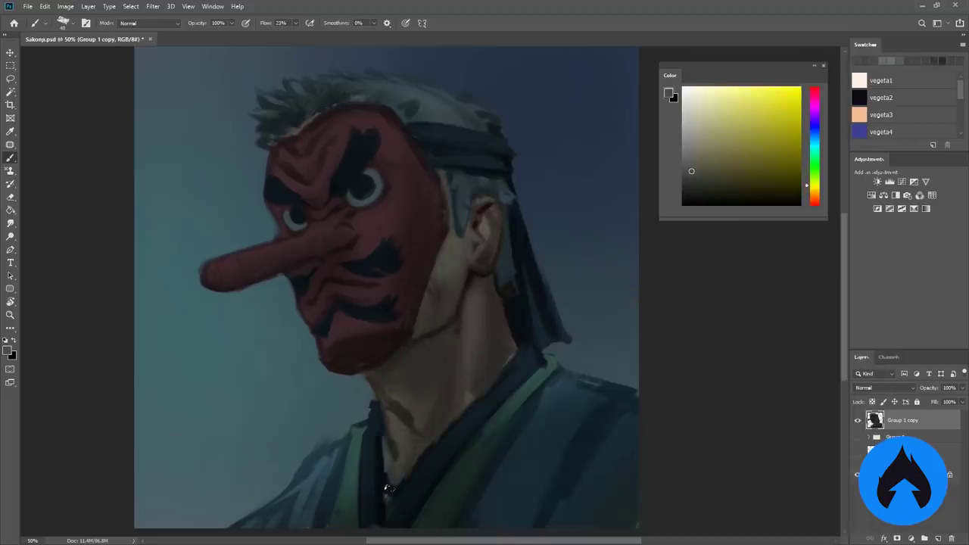
{"action": "left_click_drag", "start_coordinate": [386, 505], "coordinate": [402, 435]}
{"action": "left_click_drag", "start_coordinate": [409, 468], "coordinate": [447, 445]}
{"action": "left_click", "coordinate": [458, 335], "text": "alt"}
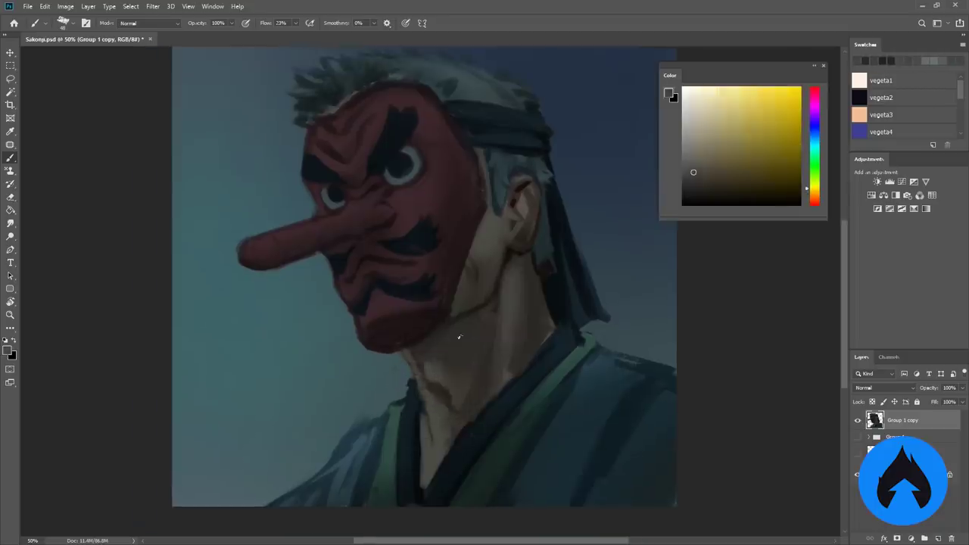
Refine the throat shadows with dark brown and sharpen the dark blue inner collar along the neck.
{"action": "scroll", "coordinate": [425, 534], "scroll_direction": "down", "scroll_amount": 1}
{"action": "left_click", "coordinate": [428, 416], "text": "alt"}
{"action": "left_click", "coordinate": [423, 431], "text": "alt"}
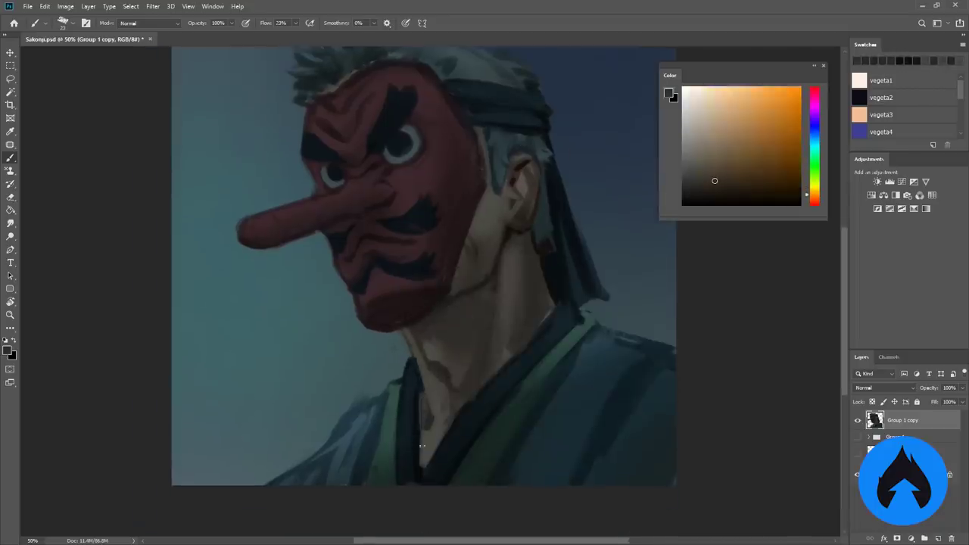
{"action": "left_click", "coordinate": [420, 454], "text": "alt"}
{"action": "left_click", "coordinate": [428, 472], "text": "alt"}
{"action": "left_click", "coordinate": [534, 329], "text": "alt"}
{"action": "left_click", "coordinate": [557, 318], "text": "alt"}
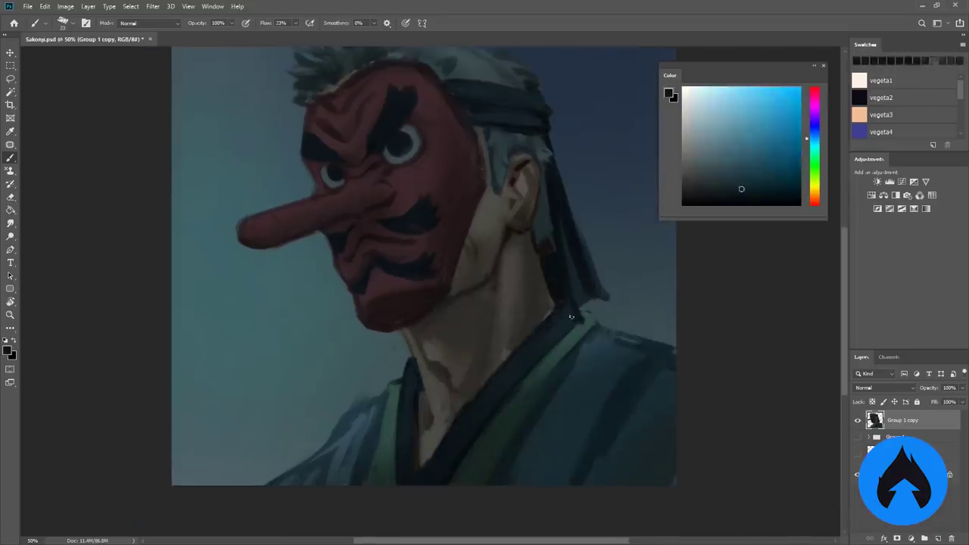
Repaint both kimono shoulders with blended muted blues and clean up the far shoulder's outline with the eraser.
{"action": "left_click", "coordinate": [597, 328], "text": "alt"}
{"action": "scroll", "coordinate": [638, 337], "scroll_direction": "down", "scroll_amount": 2}
{"action": "right_click", "coordinate": [637, 337]}
{"action": "key", "text": "Escape"}
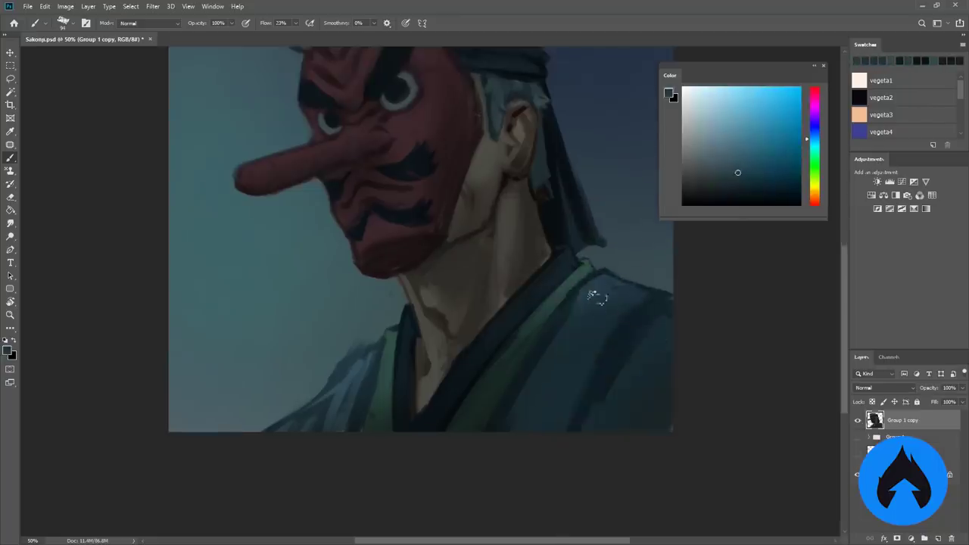
{"action": "left_click", "coordinate": [496, 437], "text": "alt"}
{"action": "left_click", "coordinate": [346, 356], "text": "alt"}
{"action": "key", "text": "e"}
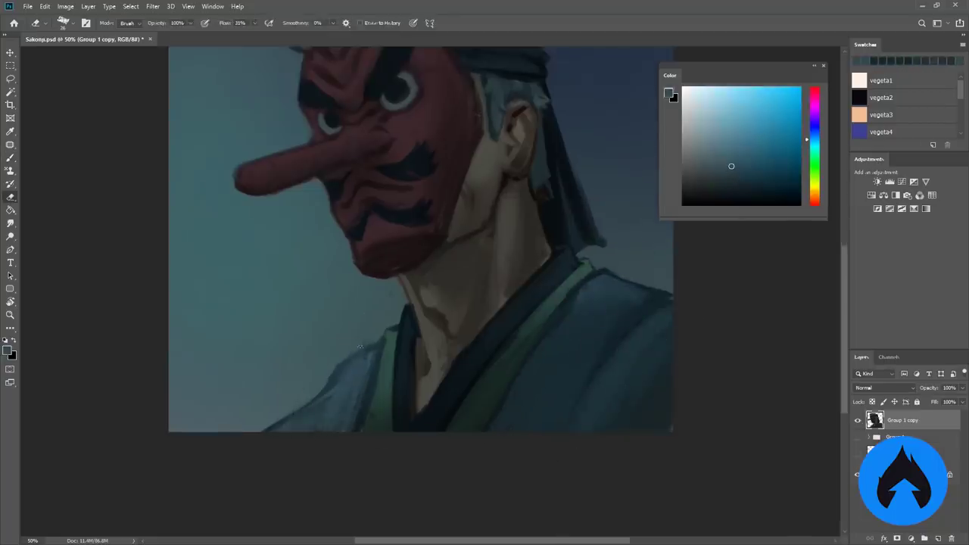
Lock the merged figure layer's transparency and blend the mask's long nose with sampled muted tones.
{"action": "scroll", "coordinate": [424, 272], "scroll_direction": "up", "scroll_amount": 2}
{"action": "key", "text": "r"}
{"action": "mouse_move", "coordinate": [262, 255]}
{"action": "left_mouse_down"}
{"action": "mouse_move", "coordinate": [318, 190]}
{"action": "mouse_move", "coordinate": [261, 255]}
{"action": "left_mouse_up"}
{"action": "key", "text": "b"}
{"action": "left_click", "coordinate": [262, 255], "text": "alt"}
Smooth the mask's mouth folds, cheek and nose base with muted red and purple tones, rotating the canvas as needed.
{"action": "left_click", "coordinate": [378, 296], "text": "alt"}
{"action": "key", "text": "r"}
{"action": "left_click_drag", "start_coordinate": [424, 249], "coordinate": [379, 295]}
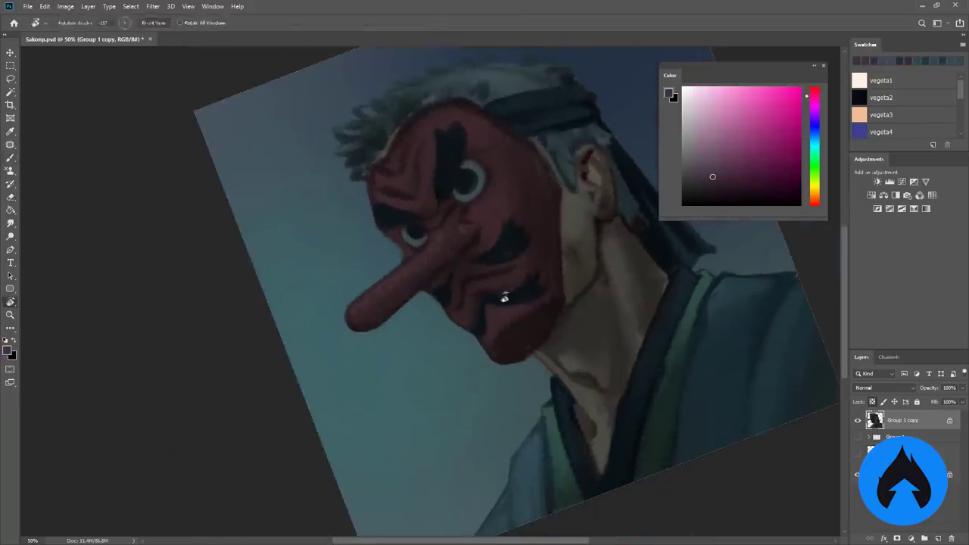
{"action": "left_click_drag", "start_coordinate": [501, 288], "coordinate": [484, 328]}
{"action": "key", "text": "b"}
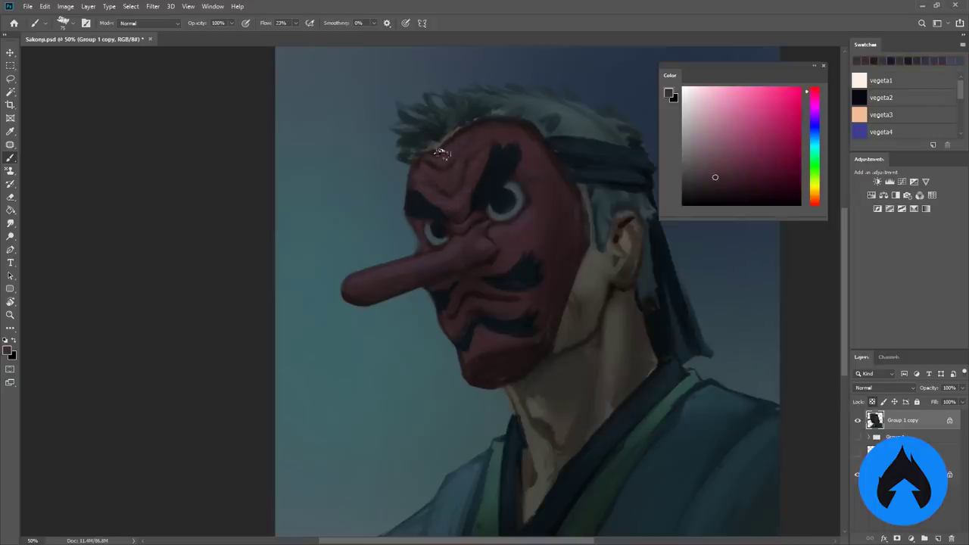
Refine the mask's forehead wrinkles and eyebrows with sampled dark red and dark blue tones.
{"action": "left_click", "coordinate": [432, 141], "text": "alt"}
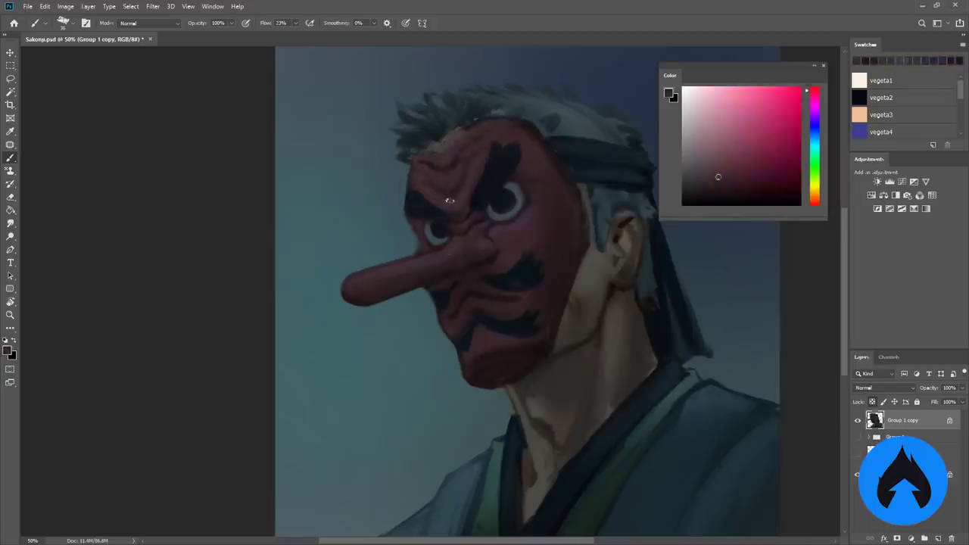
{"action": "left_click_drag", "start_coordinate": [449, 201], "coordinate": [431, 191]}
{"action": "left_click", "coordinate": [431, 191], "text": "alt"}
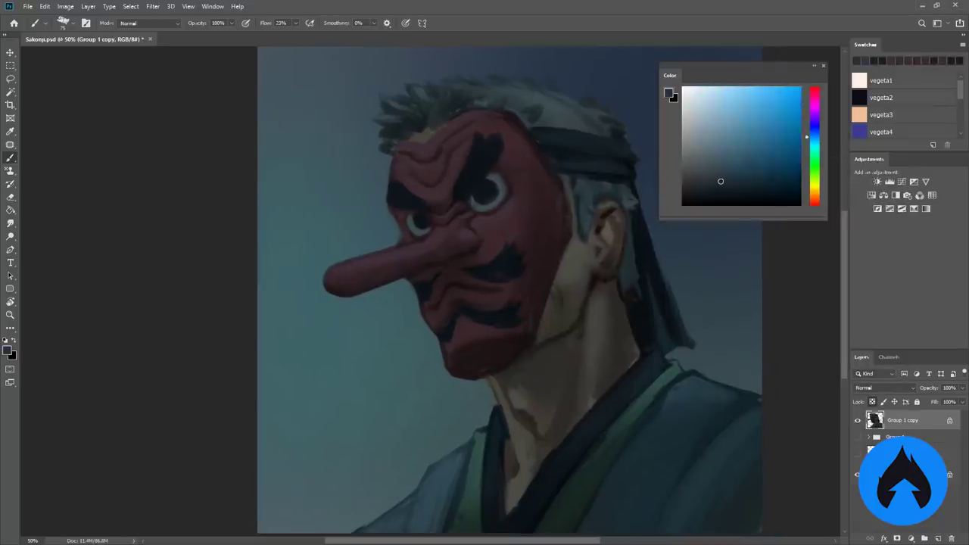
Soften the jawline and deepen the shadow along the side of the neck with dark brown.
{"action": "left_click", "coordinate": [587, 284], "text": "alt"}
{"action": "left_click_drag", "start_coordinate": [560, 344], "coordinate": [554, 280]}
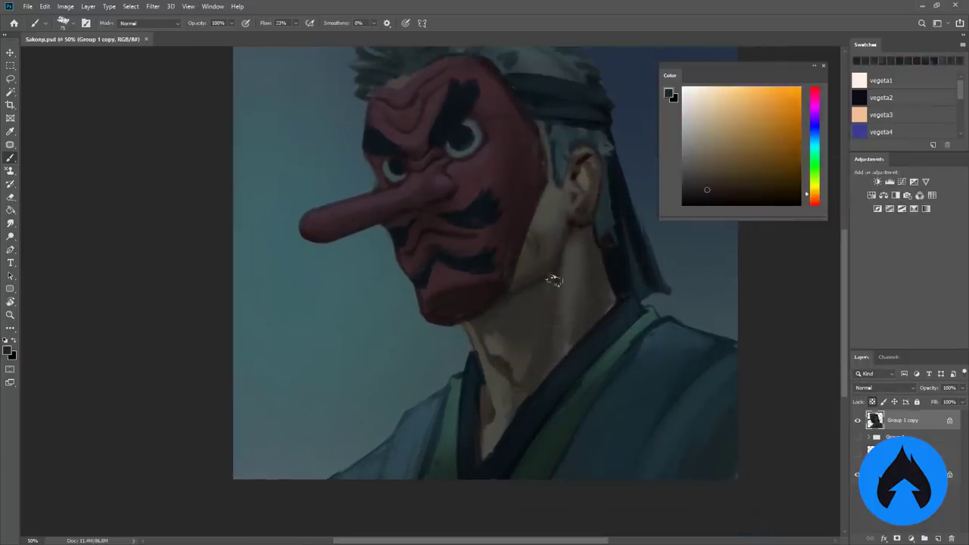
{"action": "left_click", "coordinate": [597, 281], "text": "alt"}
Sharpen the ear's folds with very dark red-brown and refine the headband with near-black blue.
{"action": "left_click", "coordinate": [584, 157], "text": "alt"}
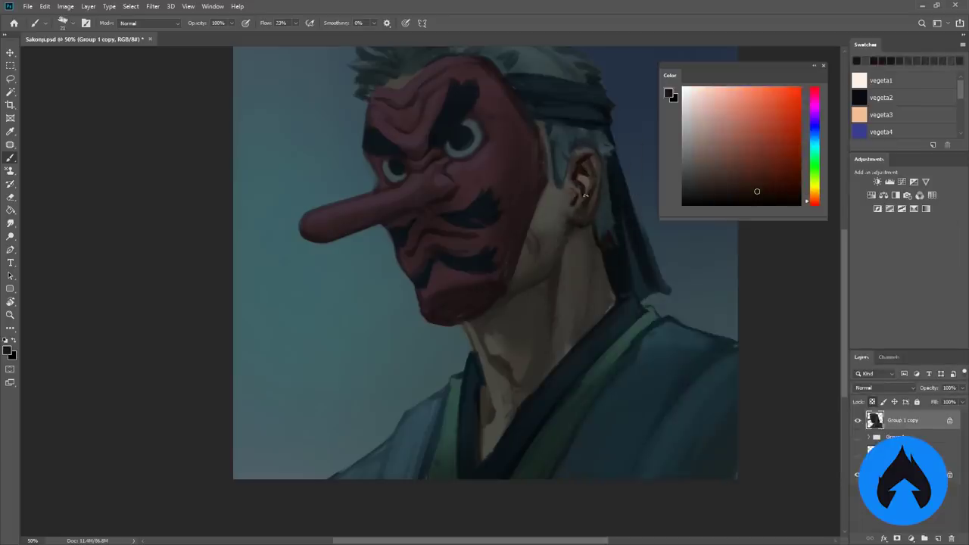
{"action": "left_click", "coordinate": [585, 196], "text": "alt"}
{"action": "scroll", "coordinate": [571, 221], "scroll_direction": "up", "scroll_amount": 2}
{"action": "left_click", "coordinate": [460, 190], "text": "alt"}
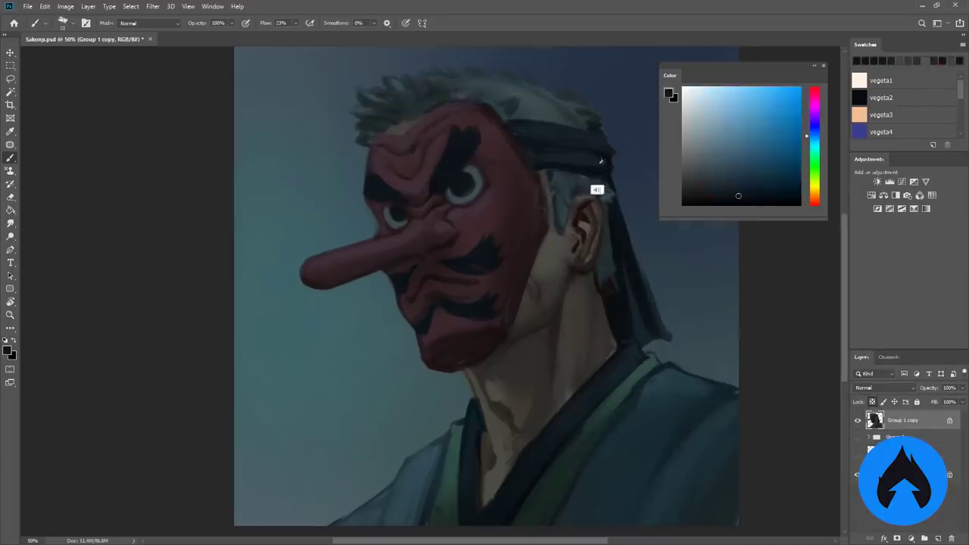
Repaint the mask's chin and lower lip area with blended muted purplish reds.
{"action": "left_click", "coordinate": [497, 327], "text": "alt"}
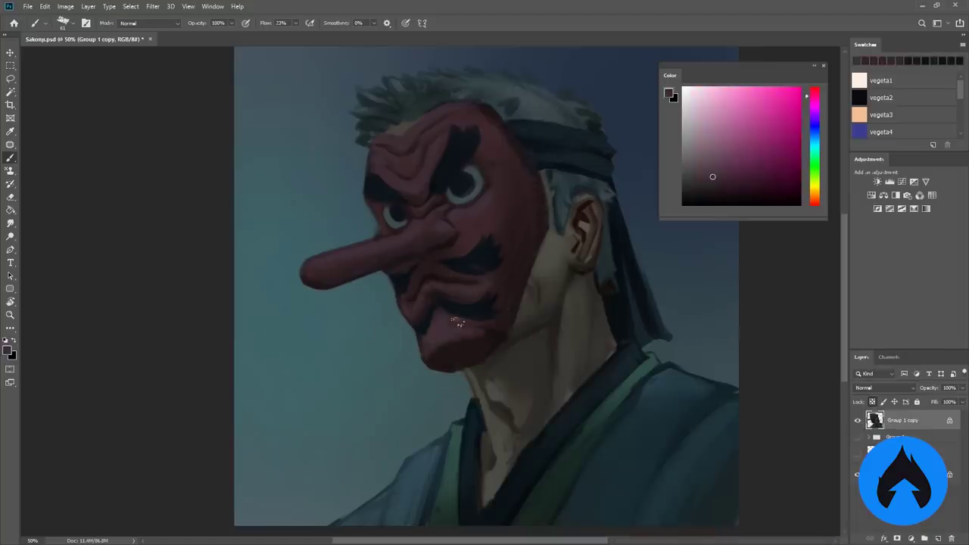
{"action": "left_click", "coordinate": [457, 362]}
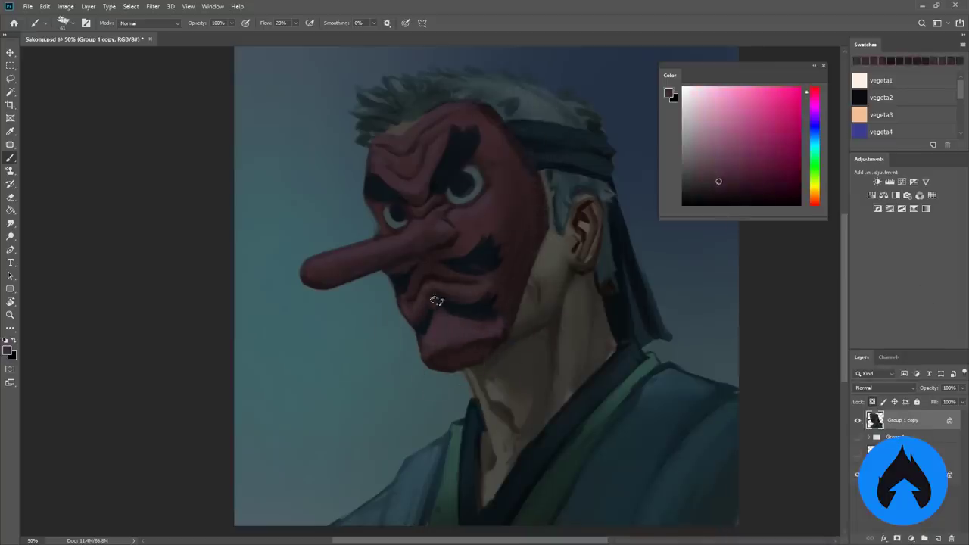
Blend the mask's cheek and mouth folds with sampled muted reds, varying the chalk brush size.
{"action": "left_click", "coordinate": [443, 280], "text": "alt"}
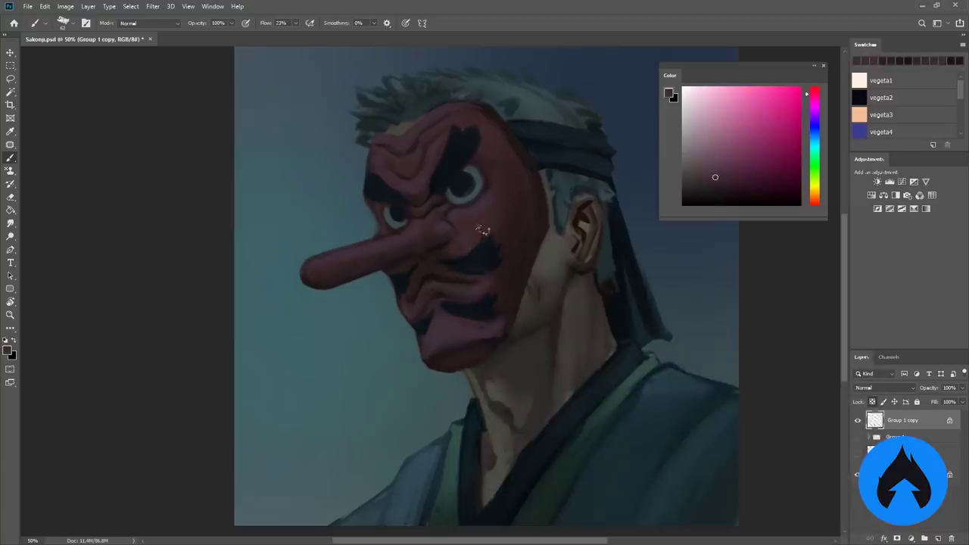
{"action": "right_click", "coordinate": [477, 221]}
{"action": "left_click", "coordinate": [462, 212]}
{"action": "right_click", "coordinate": [467, 278]}
Sharpen the mask's larger eyebrow into pointed hair tips with a small chalk brush in sampled near-black blue and dark reds.
{"action": "left_click", "coordinate": [505, 267], "text": "alt"}
{"action": "right_click", "coordinate": [506, 268]}
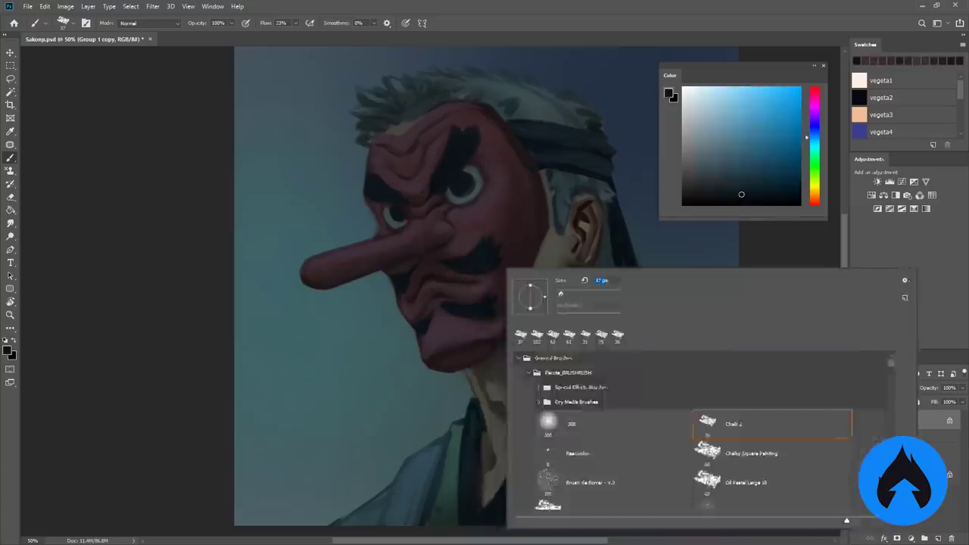
{"action": "scroll", "coordinate": [491, 180], "scroll_direction": "up", "scroll_amount": 2}
{"action": "scroll", "coordinate": [454, 181], "scroll_direction": "up", "scroll_amount": 1}
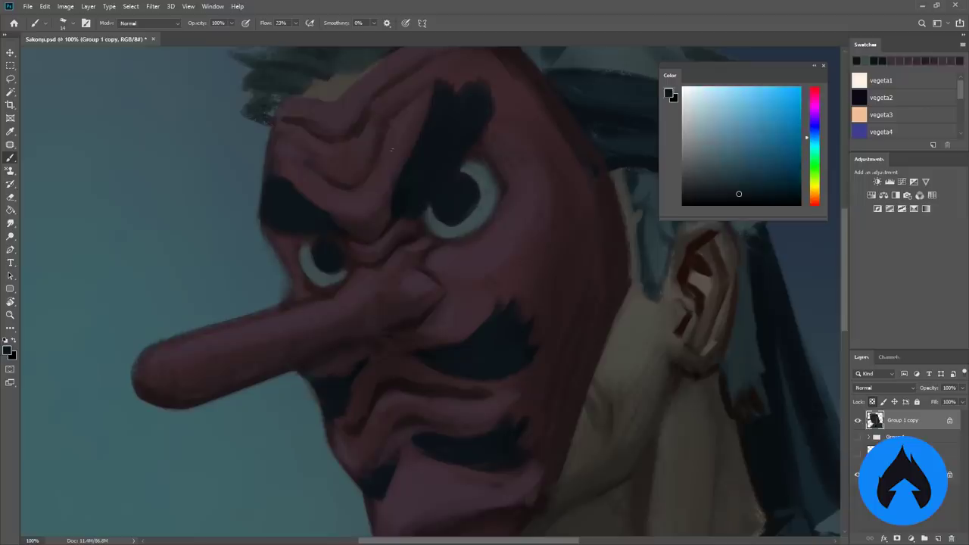
{"action": "mouse_move", "coordinate": [391, 150]}
{"action": "left_mouse_down"}
{"action": "mouse_move", "coordinate": [414, 129]}
{"action": "mouse_move", "coordinate": [401, 206]}
{"action": "left_mouse_up"}
{"action": "scroll", "coordinate": [469, 145], "scroll_direction": "up", "scroll_amount": 1}
{"action": "left_click", "coordinate": [471, 111], "text": "alt"}
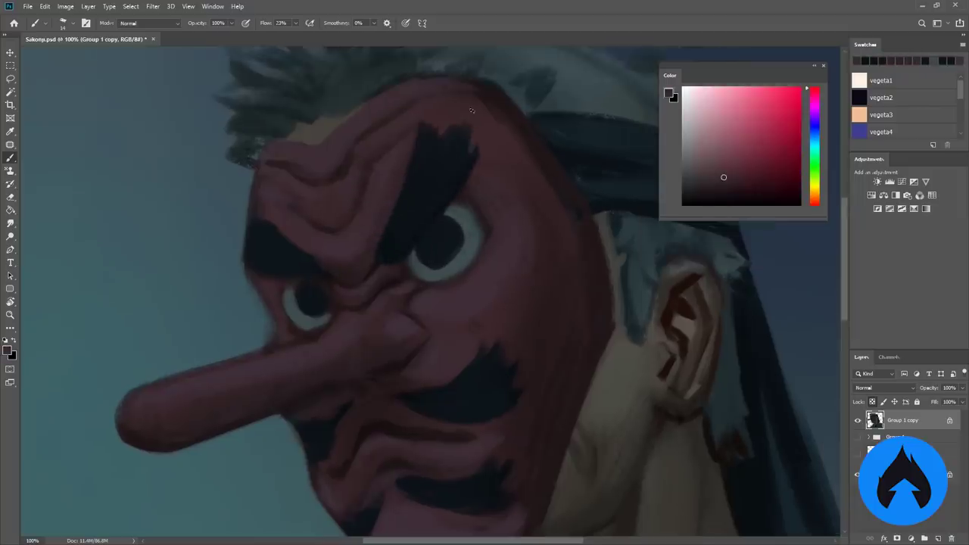
{"action": "left_click_drag", "start_coordinate": [443, 129], "coordinate": [442, 147]}
{"action": "left_click", "coordinate": [420, 127], "text": "alt"}
{"action": "left_click", "coordinate": [460, 198], "text": "alt"}
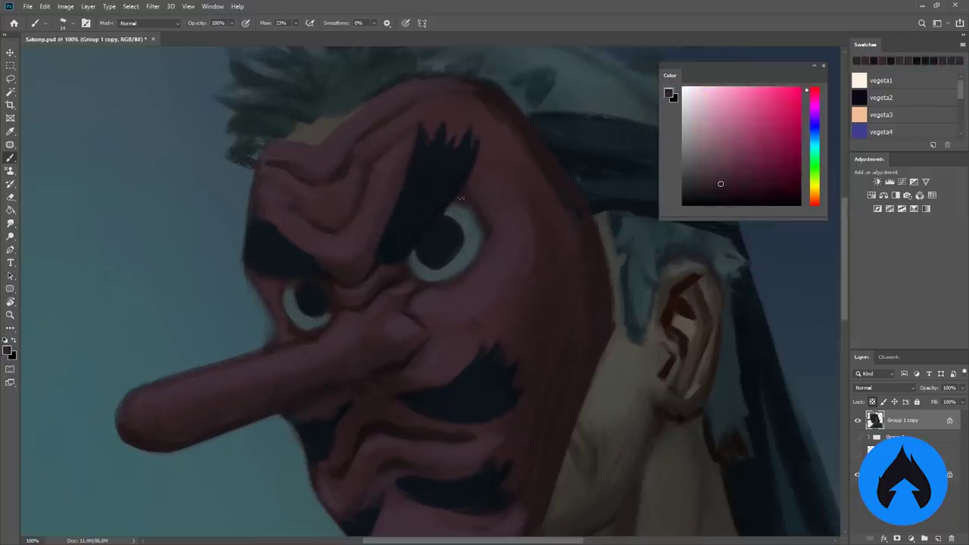
{"action": "left_click_drag", "start_coordinate": [389, 227], "coordinate": [409, 200]}
{"action": "left_click", "coordinate": [408, 198], "text": "alt"}
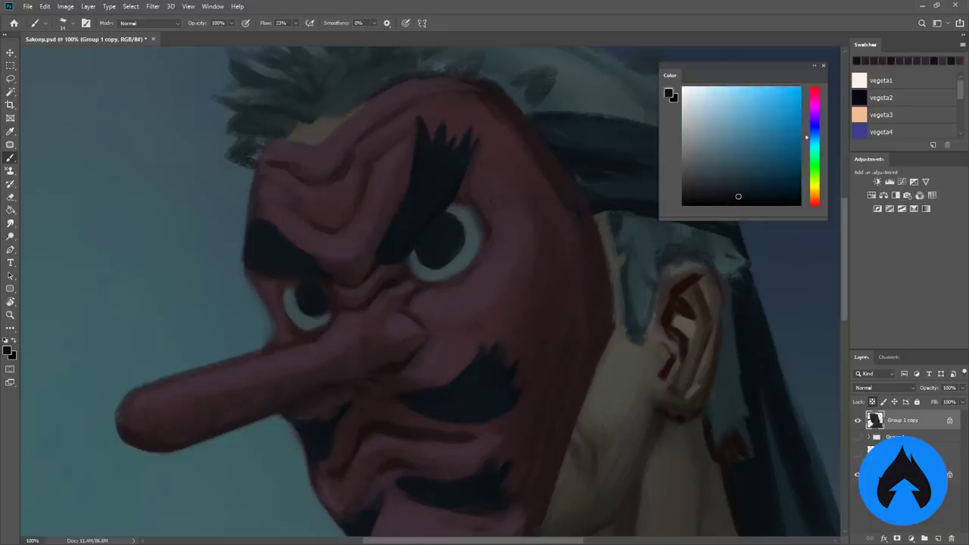
Define the creases between the brows and the rims of both eyes with a fine brush in very dark red tones.
{"action": "left_click", "coordinate": [340, 291], "text": "alt"}
{"action": "left_click_drag", "start_coordinate": [340, 292], "coordinate": [379, 273]}
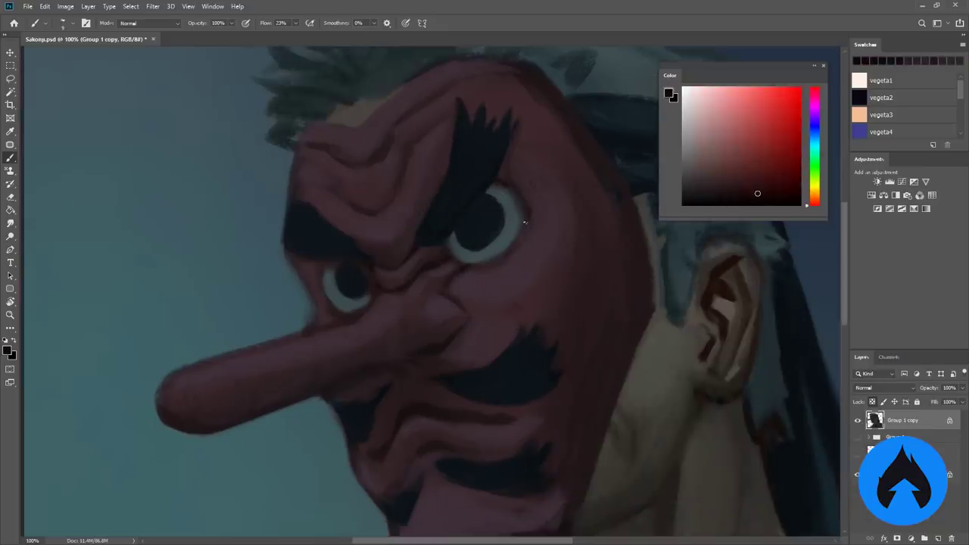
{"action": "left_click", "coordinate": [526, 219], "text": "alt"}
{"action": "left_click_drag", "start_coordinate": [530, 216], "coordinate": [560, 185]}
{"action": "left_click", "coordinate": [310, 226], "text": "alt"}
{"action": "left_click", "coordinate": [318, 221], "text": "alt"}
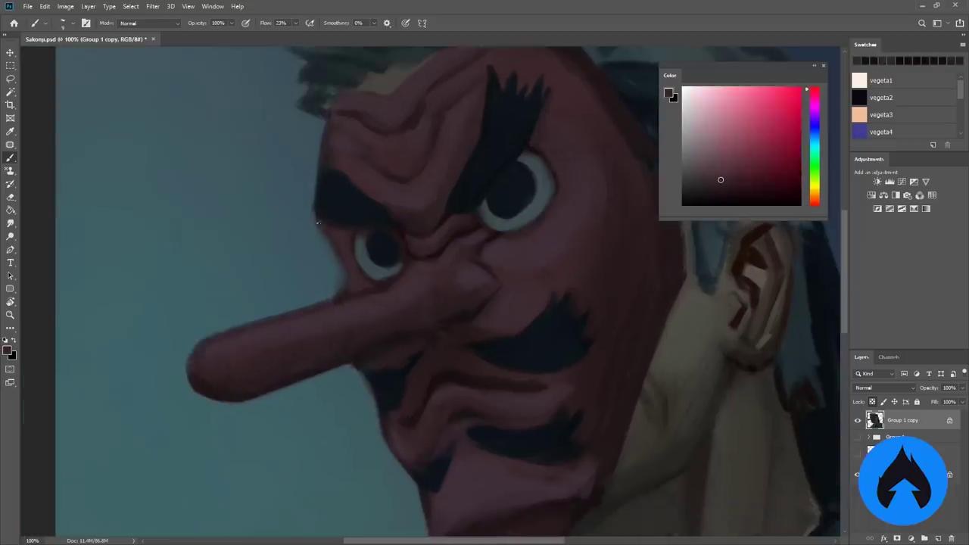
{"action": "left_click_drag", "start_coordinate": [317, 222], "coordinate": [291, 187]}
Deepen the mask's mouth line with near-black brown and tidy the surrounding edges with sampled dark red.
{"action": "left_click", "coordinate": [411, 342], "text": "alt"}
{"action": "left_click", "coordinate": [410, 343], "text": "alt"}
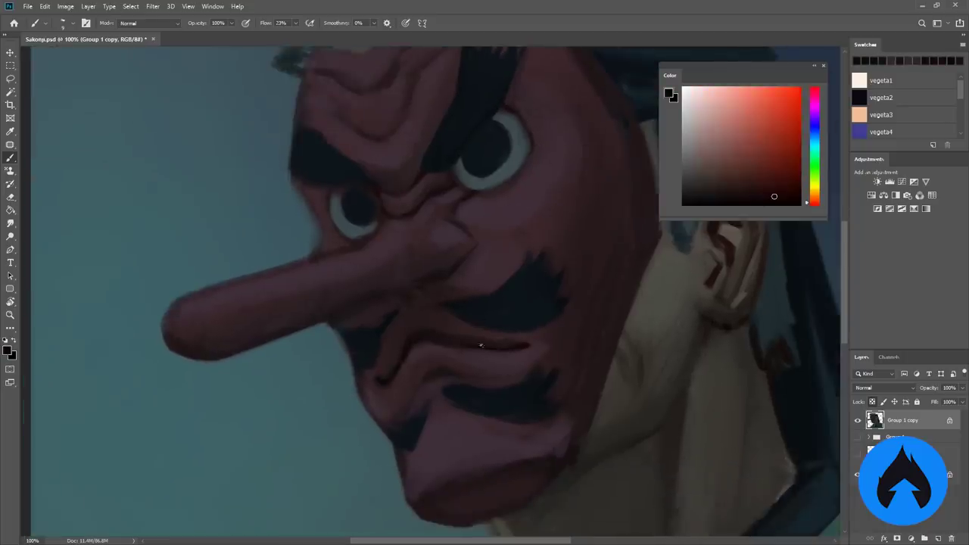
{"action": "left_click_drag", "start_coordinate": [427, 342], "coordinate": [551, 426]}
{"action": "left_click", "coordinate": [336, 320], "text": "alt"}
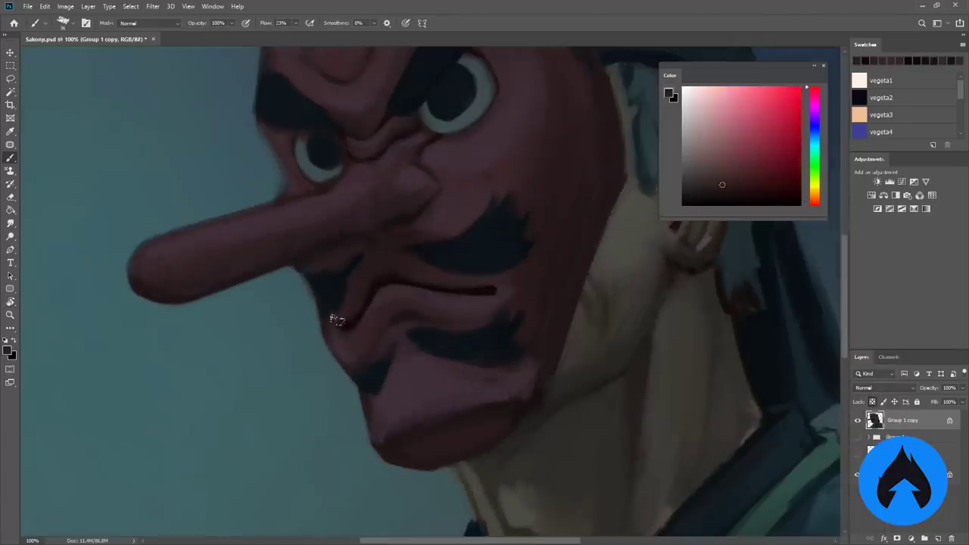
Check the whole painting at a small size and flip the canvas horizontally.
{"action": "key", "text": "z"}
{"action": "scroll", "coordinate": [385, 313], "scroll_direction": "down", "scroll_amount": 6}
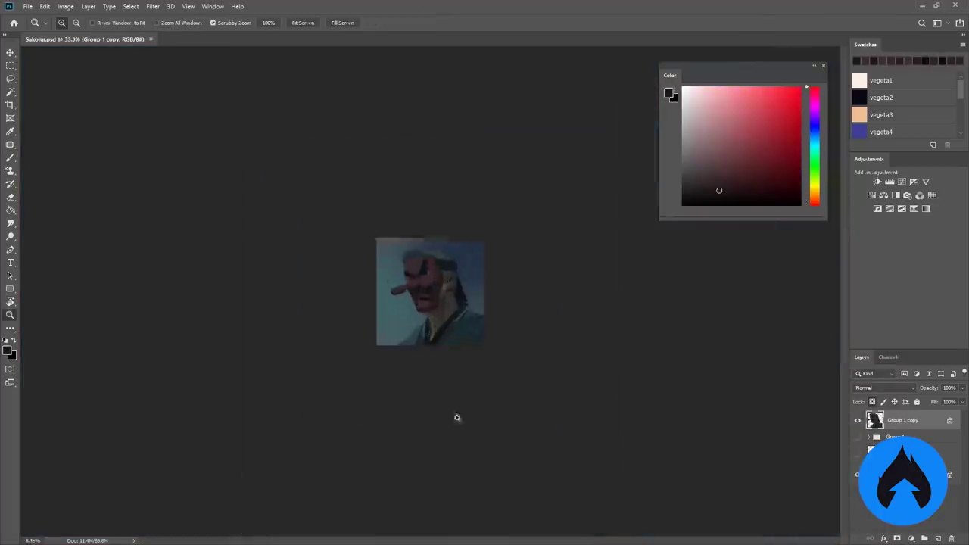
{"action": "scroll", "coordinate": [454, 416], "scroll_direction": "up", "scroll_amount": 2}
{"action": "scroll", "coordinate": [467, 412], "scroll_direction": "up", "scroll_amount": 4}
{"action": "key", "text": "ctrl+shift+x"}
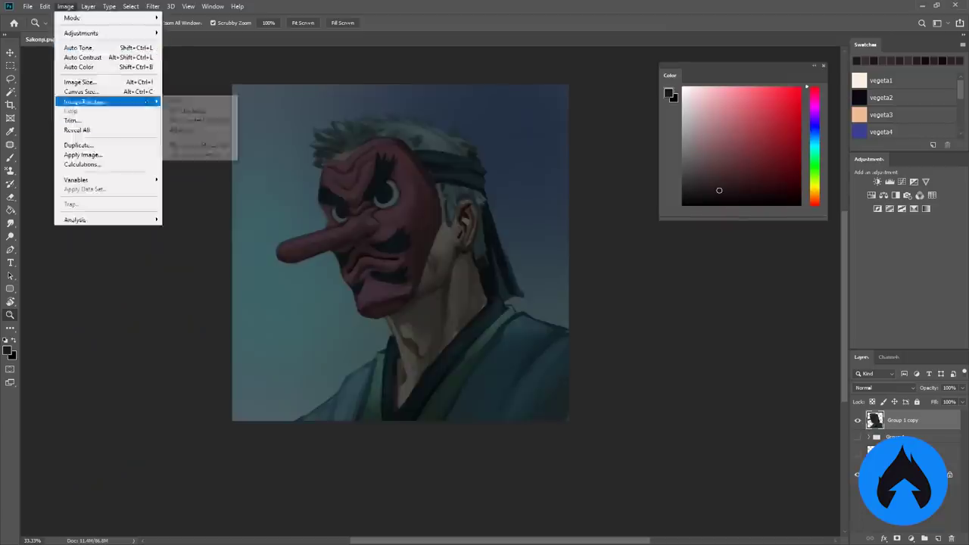
{"action": "left_click", "coordinate": [201, 142]}
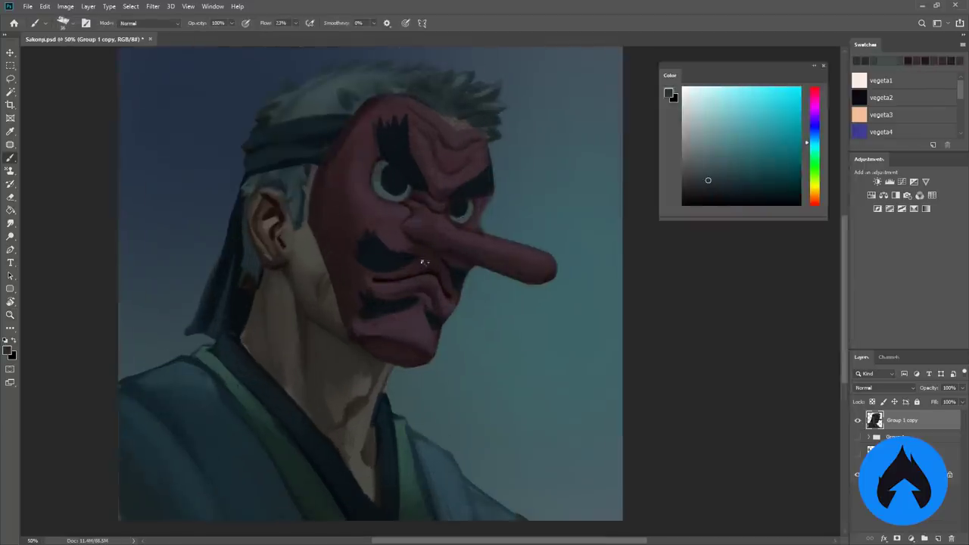
Refine the crease between the eyes and the long nose's shading with sampled dark and muted reds.
{"action": "left_click", "coordinate": [434, 196], "text": "alt"}
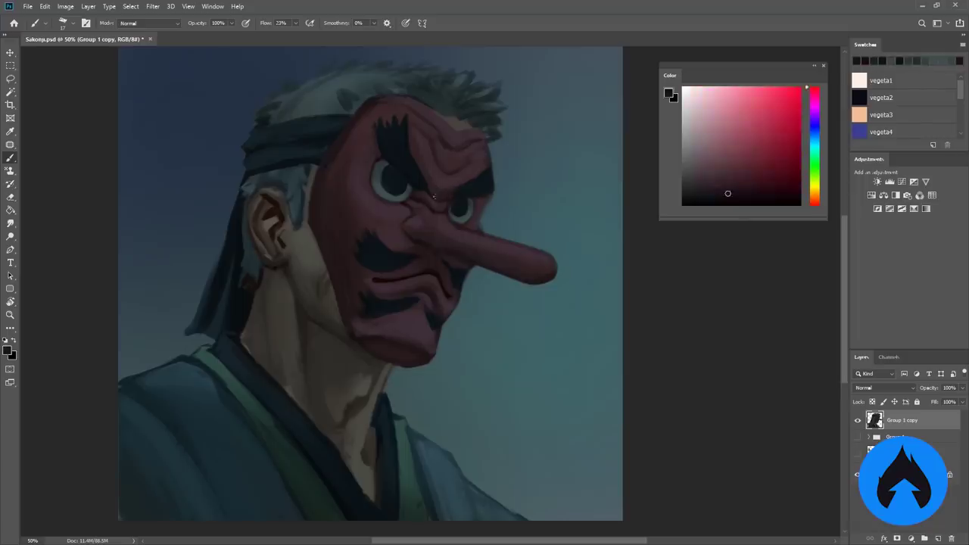
{"action": "left_click_drag", "start_coordinate": [434, 196], "coordinate": [502, 290]}
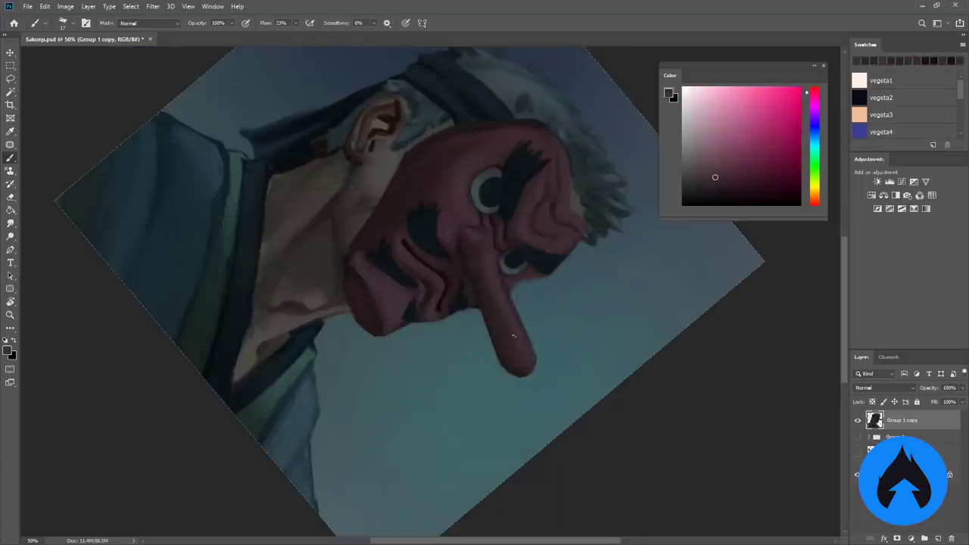
{"action": "left_click_drag", "start_coordinate": [513, 335], "coordinate": [324, 411]}
Blend the ear and jaw skin with sampled browns and touch up the mask's forehead with muted reds.
{"action": "left_click", "coordinate": [260, 202], "text": "alt"}
{"action": "left_click", "coordinate": [275, 218], "text": "alt"}
{"action": "left_click", "coordinate": [272, 201], "text": "alt"}
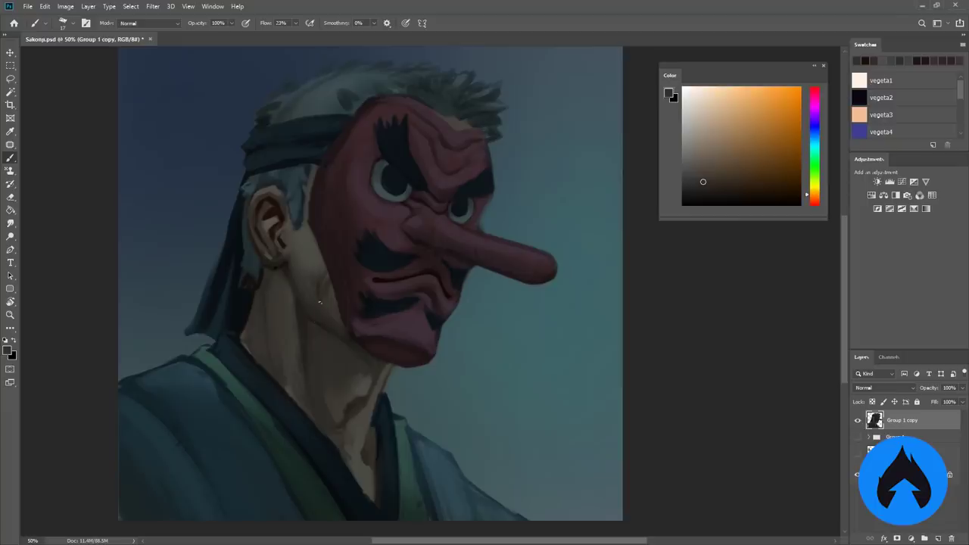
{"action": "left_click", "coordinate": [319, 305], "text": "alt"}
{"action": "left_click", "coordinate": [318, 307], "text": "alt"}
{"action": "left_click", "coordinate": [356, 119], "text": "alt"}
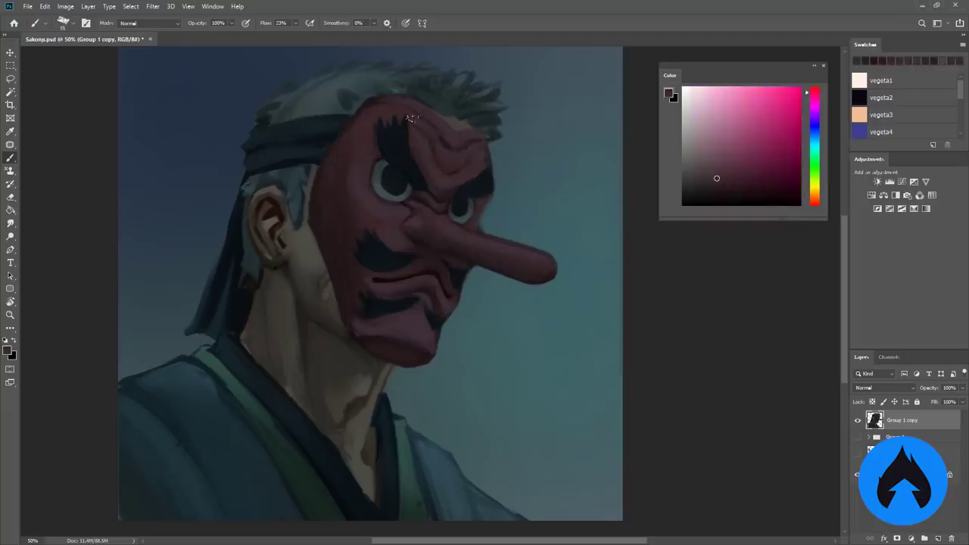
{"action": "left_click", "coordinate": [429, 181], "text": "alt"}
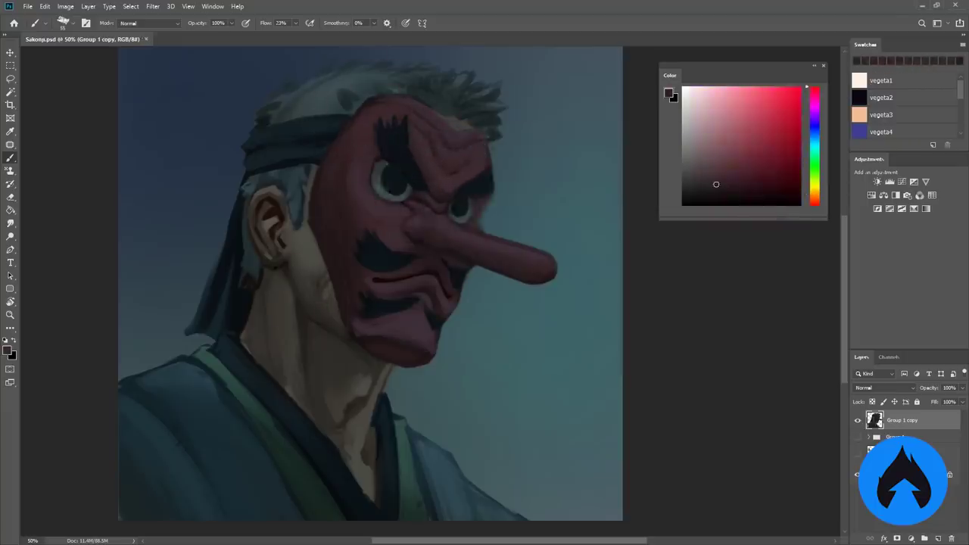
Adjust the shape of the masked head with the Liquify filter's warp brush at pressure 31.
{"action": "left_click", "coordinate": [153, 6]}
{"action": "left_click", "coordinate": [163, 91]}
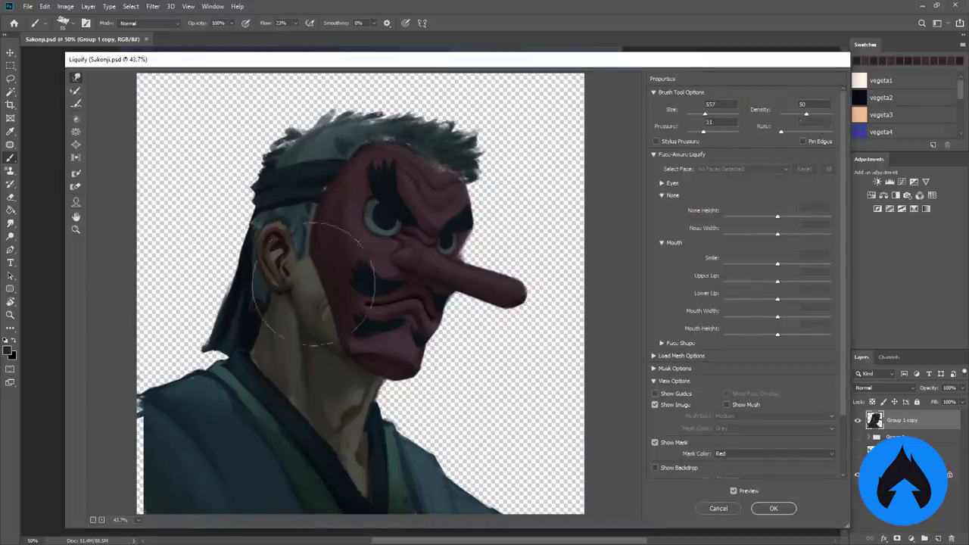
{"action": "mouse_move", "coordinate": [447, 322]}
{"action": "left_mouse_down"}
{"action": "mouse_move", "coordinate": [423, 369]}
{"action": "mouse_move", "coordinate": [397, 360]}
{"action": "mouse_move", "coordinate": [406, 389]}
{"action": "mouse_move", "coordinate": [327, 361]}
{"action": "left_mouse_up"}
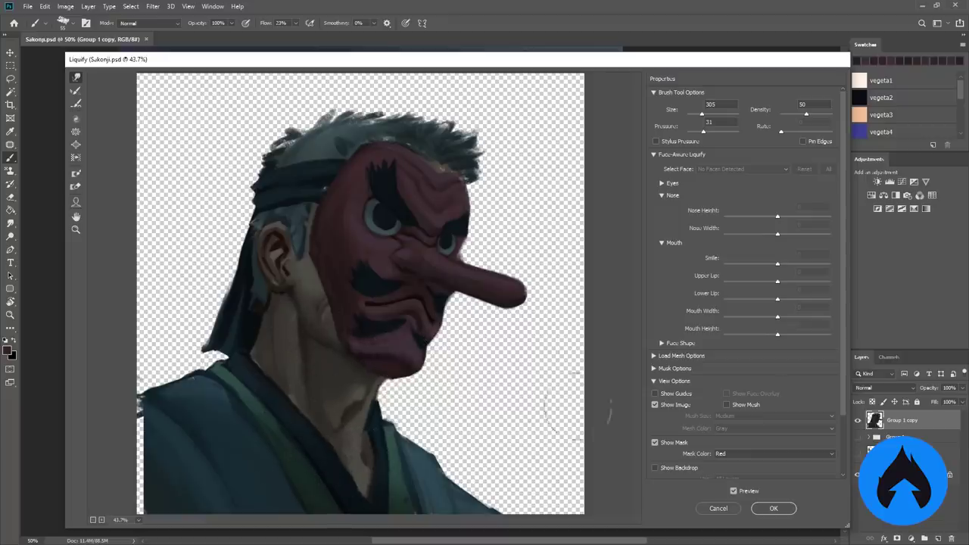
{"action": "key", "text": "Return"}
Paint dark reddish-brown shading on the skin inside the kimono's neck opening.
{"action": "key", "text": "e"}
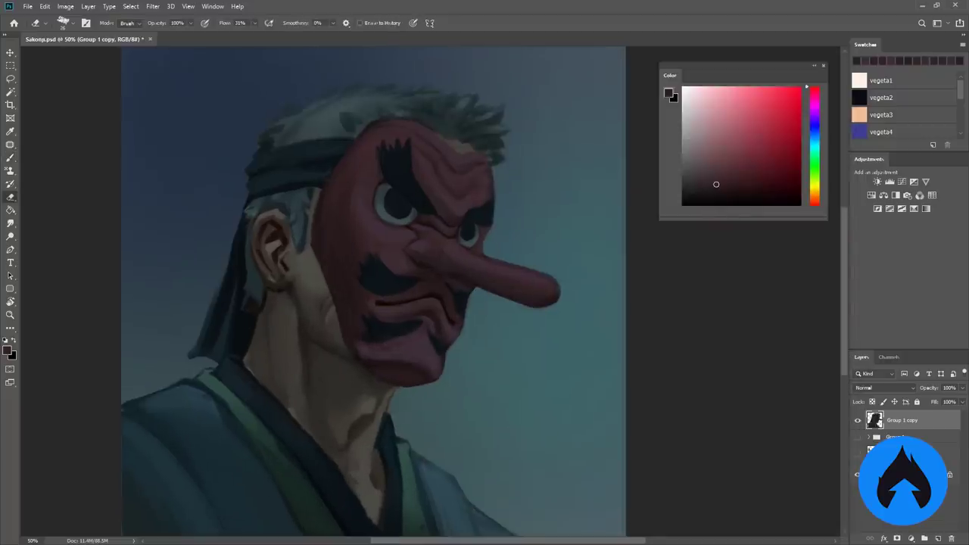
{"action": "key", "text": "b"}
{"action": "left_click_drag", "start_coordinate": [383, 405], "coordinate": [368, 492]}
{"action": "left_click_drag", "start_coordinate": [362, 450], "coordinate": [385, 491]}
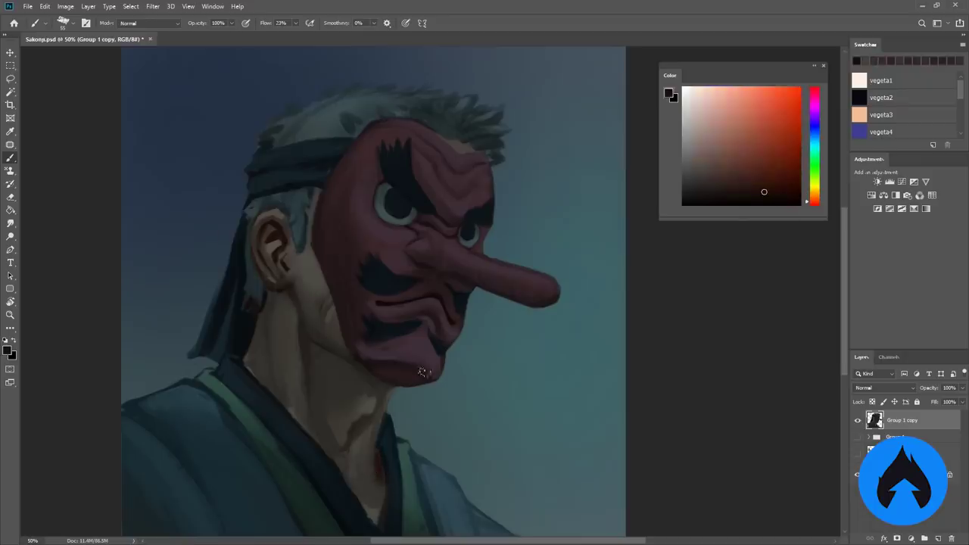
Soften the ear's inner folds and the skin beneath it with sampled dark and mid browns.
{"action": "left_click", "coordinate": [268, 277], "text": "alt"}
{"action": "left_click", "coordinate": [270, 278], "text": "alt"}
{"action": "left_click", "coordinate": [273, 241], "text": "alt"}
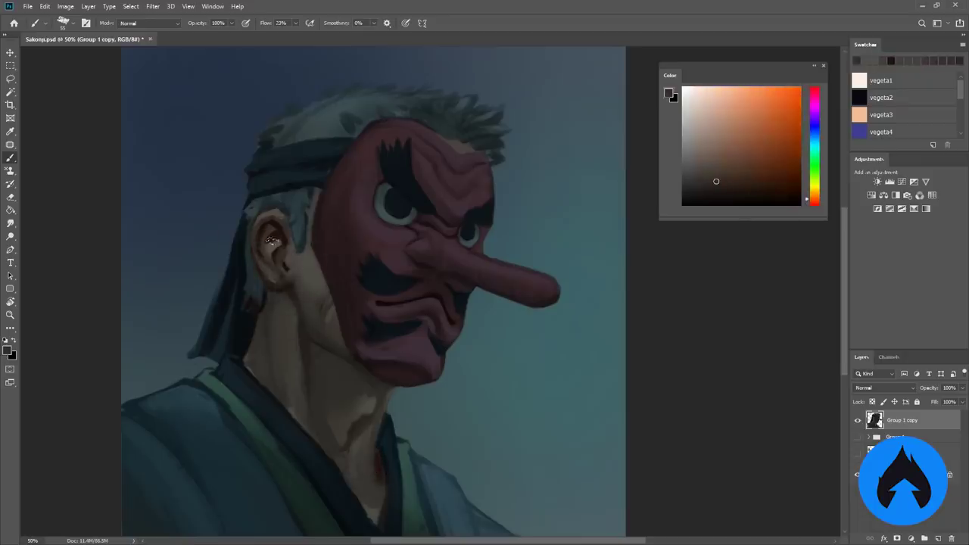
{"action": "left_click", "coordinate": [255, 261], "text": "alt"}
{"action": "left_click", "coordinate": [285, 297], "text": "alt"}
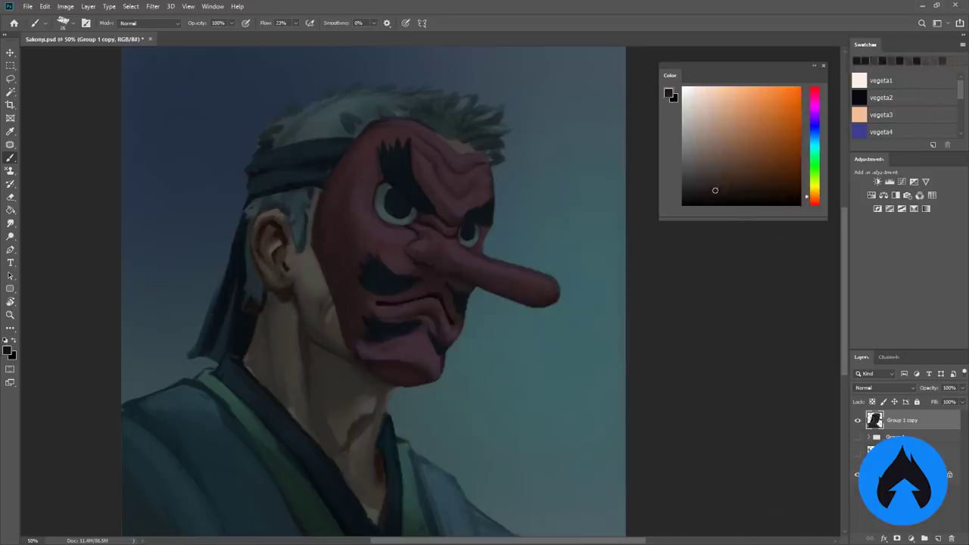
Refine the hair behind the ear and the headband's folds with sampled near-black blues.
{"action": "left_click", "coordinate": [287, 322], "text": "alt"}
{"action": "left_click", "coordinate": [201, 367], "text": "alt"}
{"action": "left_click", "coordinate": [346, 168], "text": "alt"}
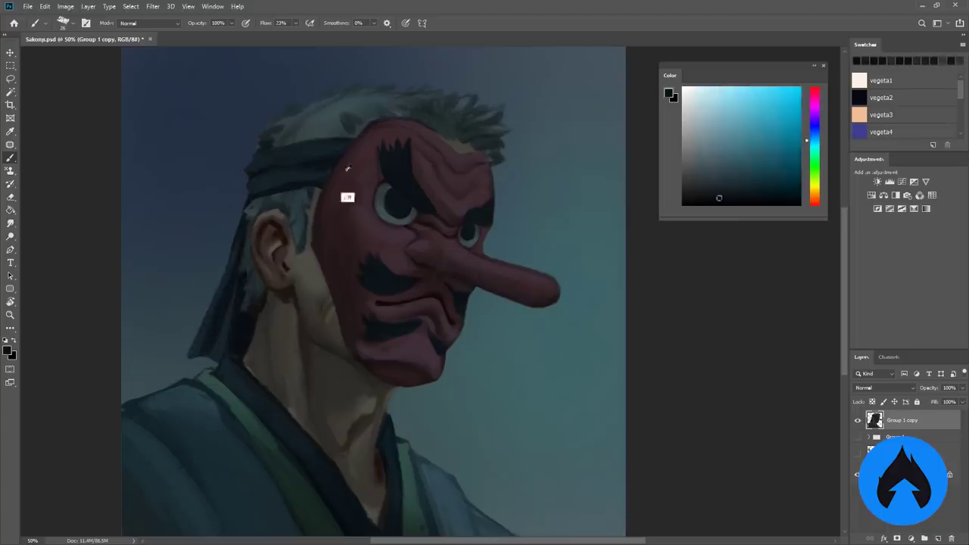
{"action": "left_click", "coordinate": [271, 192], "text": "alt"}
{"action": "left_click", "coordinate": [320, 169], "text": "alt"}
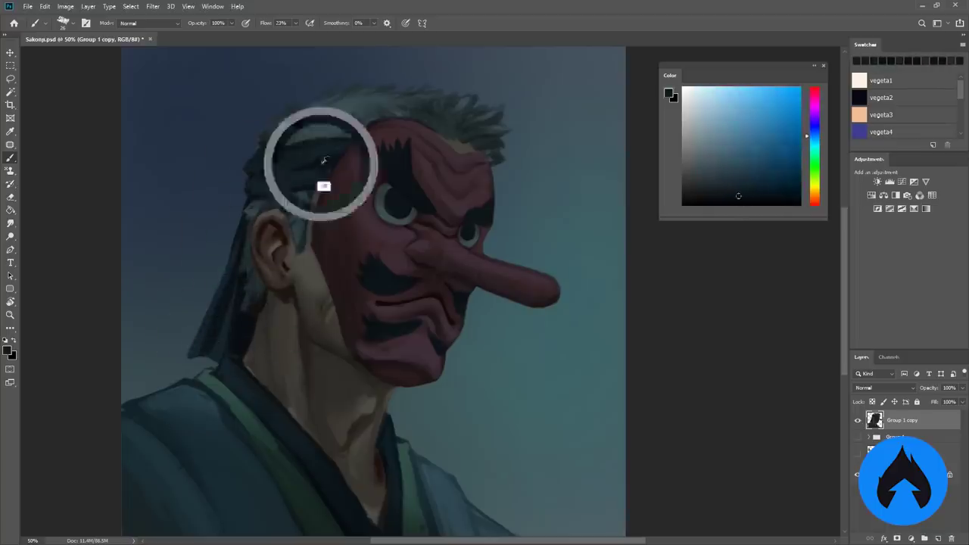
Repaint the hair above the headband and beside the ear with a larger chalk brush in greyish blue-green.
{"action": "right_click", "coordinate": [337, 186]}
{"action": "left_click", "coordinate": [362, 103], "text": "alt"}
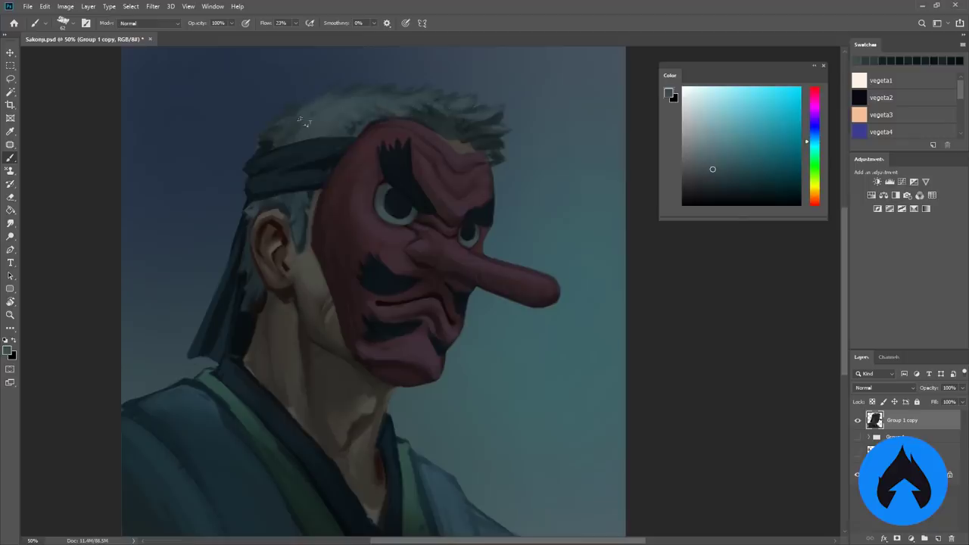
{"action": "left_click", "coordinate": [307, 223], "text": "alt"}
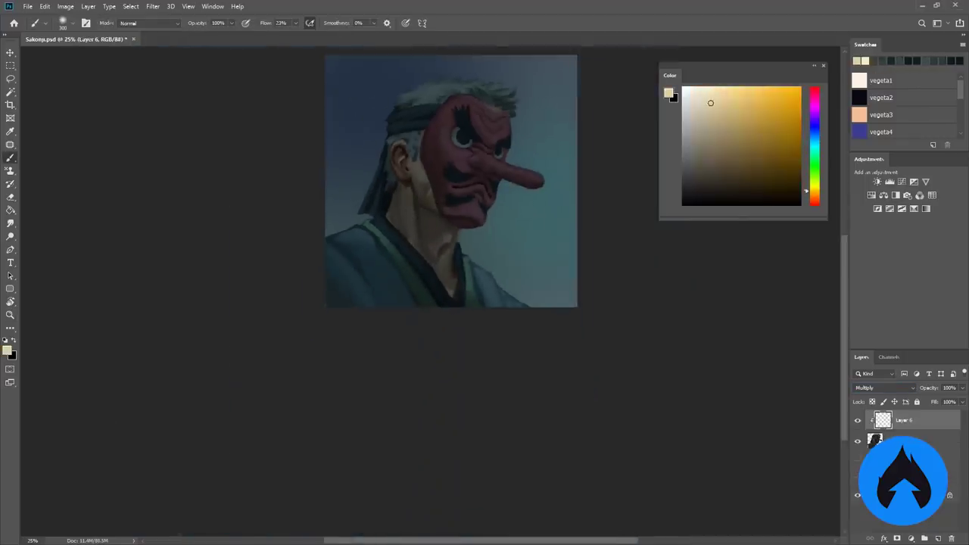
Tint the figure on the clipped Multiply layer with a large soft brush in lavender, pale yellow-green and bright green.
{"action": "right_click", "coordinate": [509, 272]}
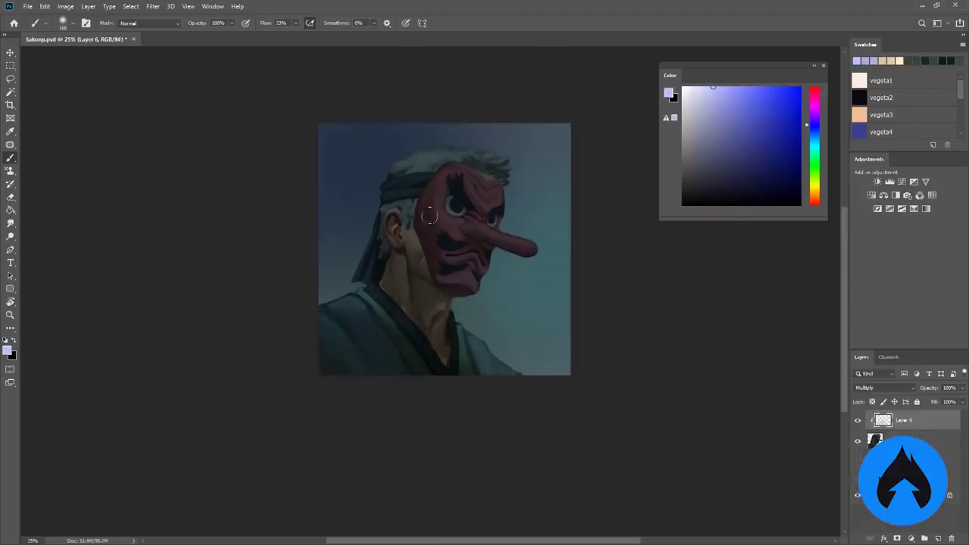
{"action": "right_click", "coordinate": [486, 242]}
{"action": "right_click", "coordinate": [489, 291]}
{"action": "key", "text": "Escape"}
{"action": "left_click", "coordinate": [454, 212], "text": "alt"}
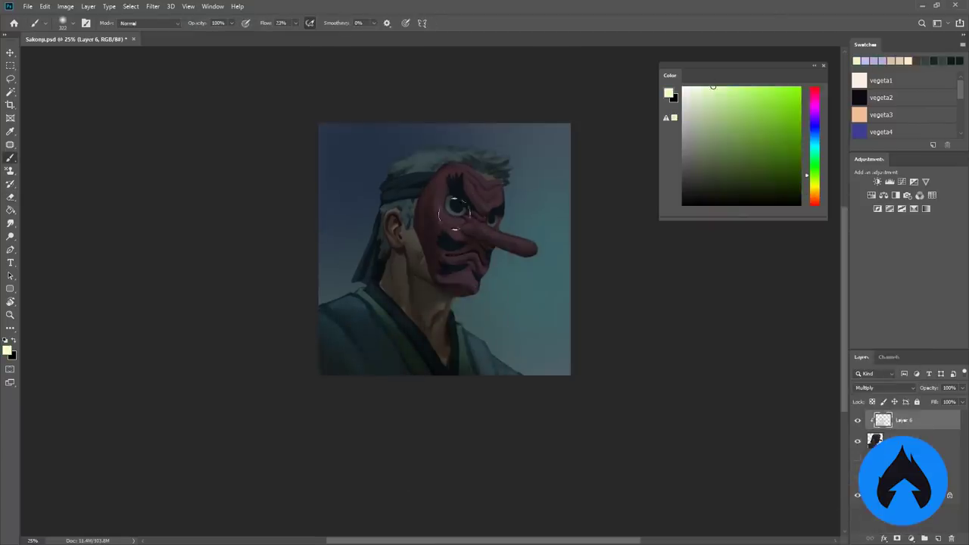
{"action": "left_click", "coordinate": [356, 227], "text": "alt"}
{"action": "left_click", "coordinate": [499, 166], "text": "alt"}
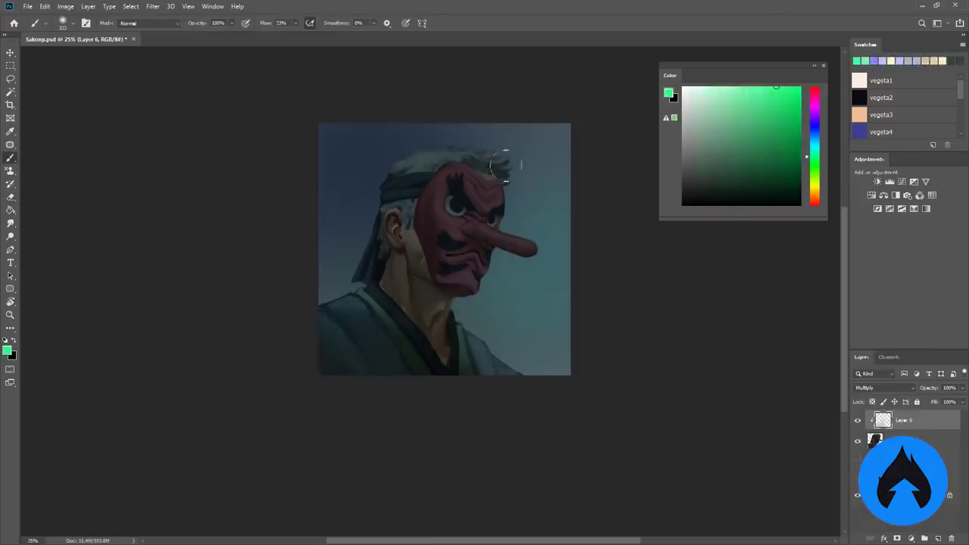
{"action": "left_click", "coordinate": [360, 230], "text": "alt"}
Add a clipped Color Dodge layer and brush a soft muted blue-violet glow over the mask's front.
{"action": "key", "text": "ctrl+shift+alt+n"}
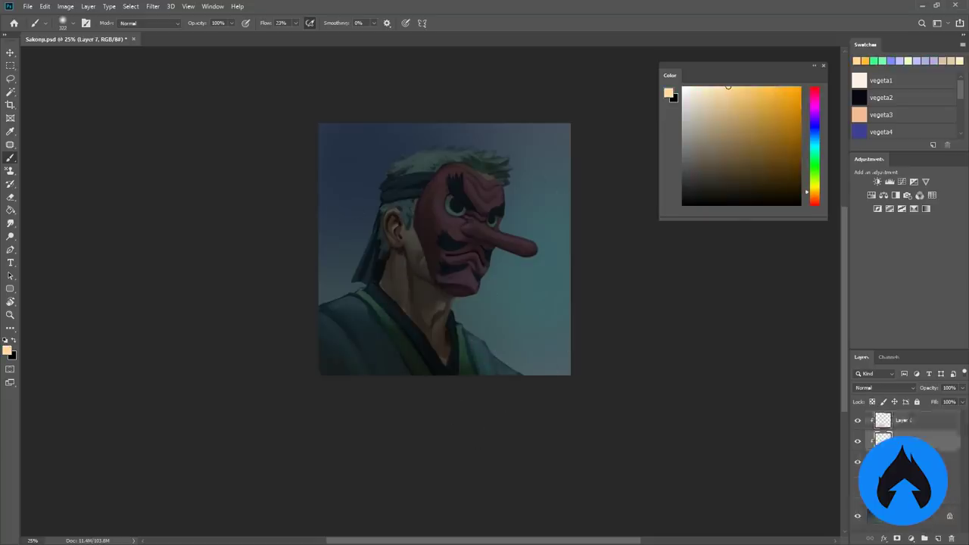
{"action": "left_click", "coordinate": [500, 242], "text": "alt"}
{"action": "left_click", "coordinate": [499, 182], "text": "alt"}
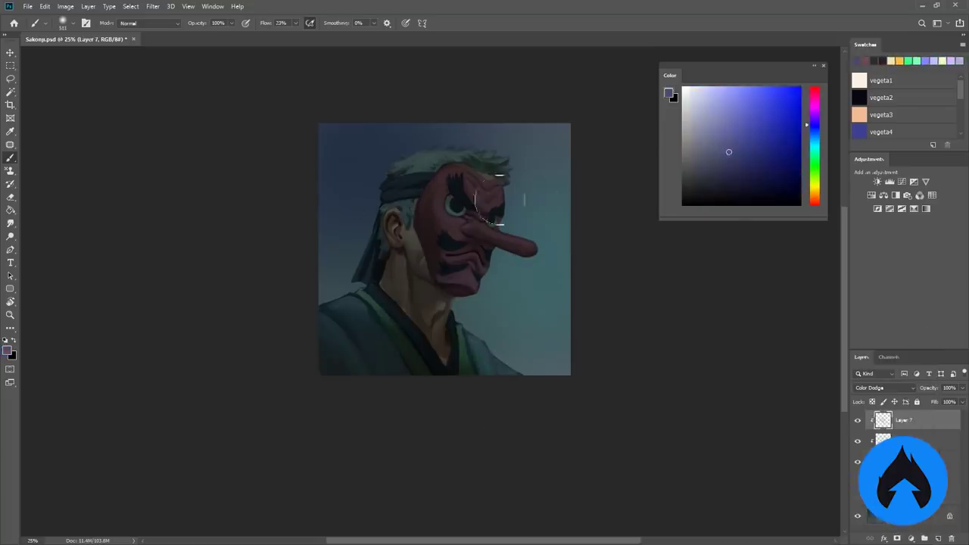
{"action": "left_click_drag", "start_coordinate": [484, 189], "coordinate": [519, 314]}
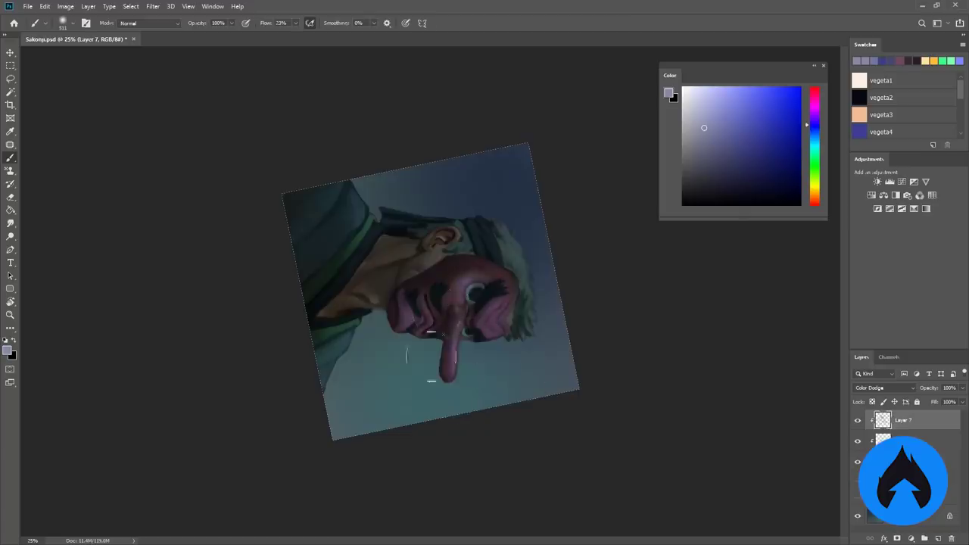
Brighten the hair, neck and robe on the Color Dodge layer with a smaller soft round brush in greyish lavender.
{"action": "key", "text": "Escape"}
{"action": "left_click_drag", "start_coordinate": [382, 257], "coordinate": [469, 204]}
{"action": "right_click", "coordinate": [403, 260]}
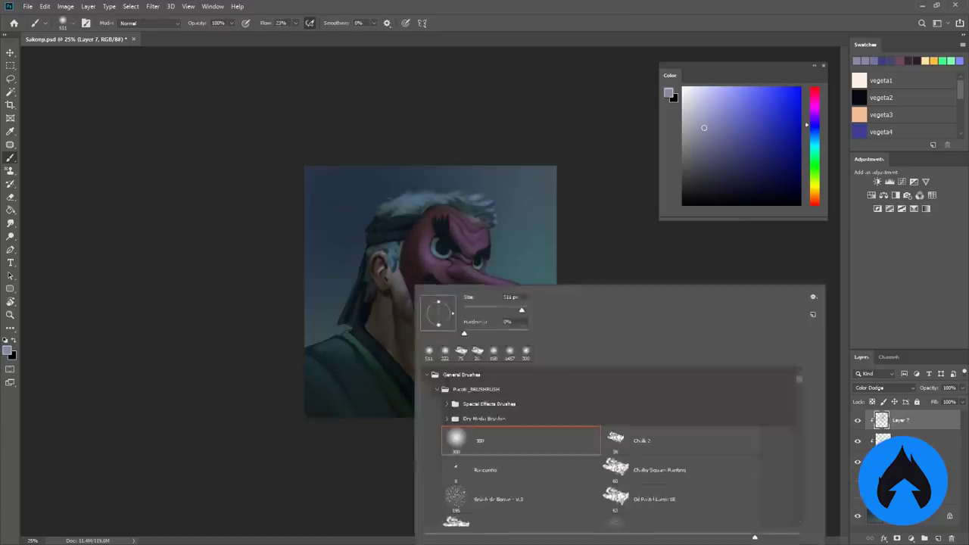
{"action": "left_click", "coordinate": [485, 439]}
{"action": "key", "text": "bracketleft"}
{"action": "key", "text": "bracketleft"}
{"action": "key", "text": "bracketleft"}
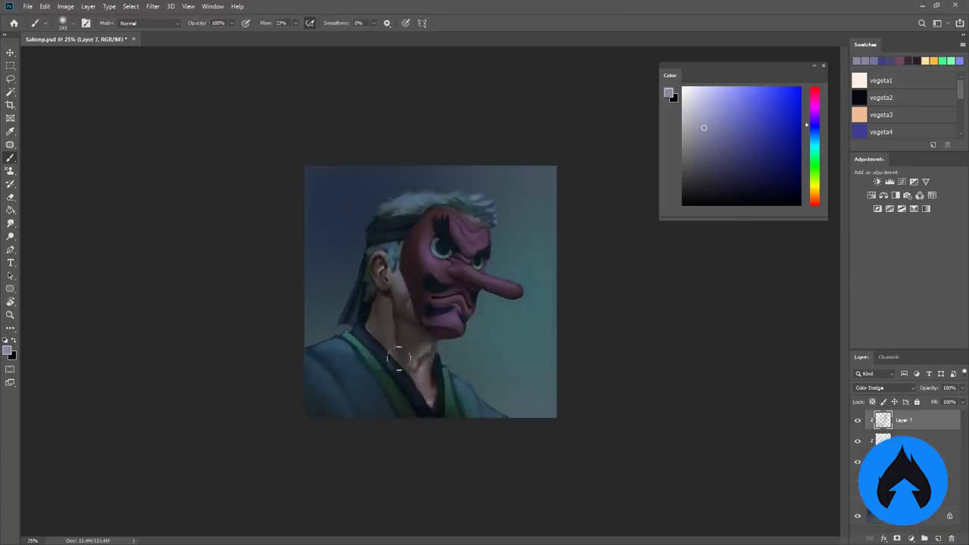
Erase excess glow around the ear and lower the Color Dodge layer's opacity to 87%.
{"action": "key", "text": "e"}
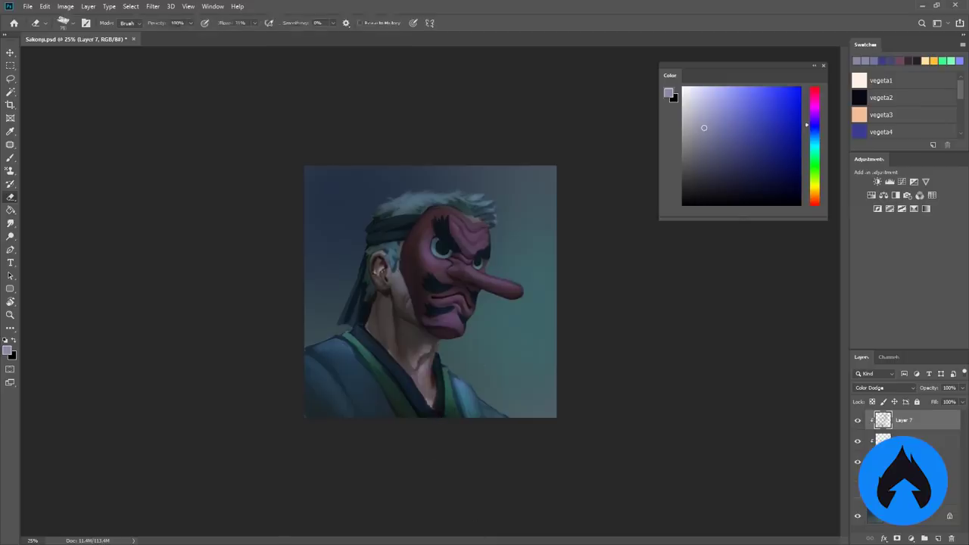
{"action": "left_click_drag", "start_coordinate": [378, 269], "coordinate": [382, 261]}
{"action": "key", "text": "b"}
{"action": "right_click", "coordinate": [495, 246]}
{"action": "key", "text": "Escape"}
{"action": "left_click_drag", "start_coordinate": [961, 388], "coordinate": [952, 400]}
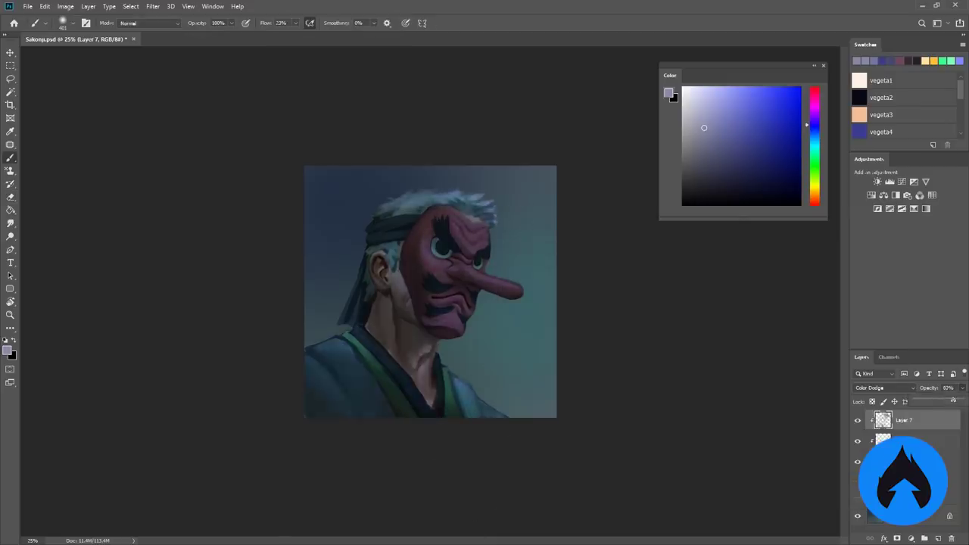
Add another clipped layer above the glow and flip the whole canvas horizontally.
{"action": "left_click", "coordinate": [937, 538]}
{"action": "left_click", "coordinate": [883, 387]}
{"action": "key", "text": "Escape"}
{"action": "left_click", "coordinate": [66, 6]}
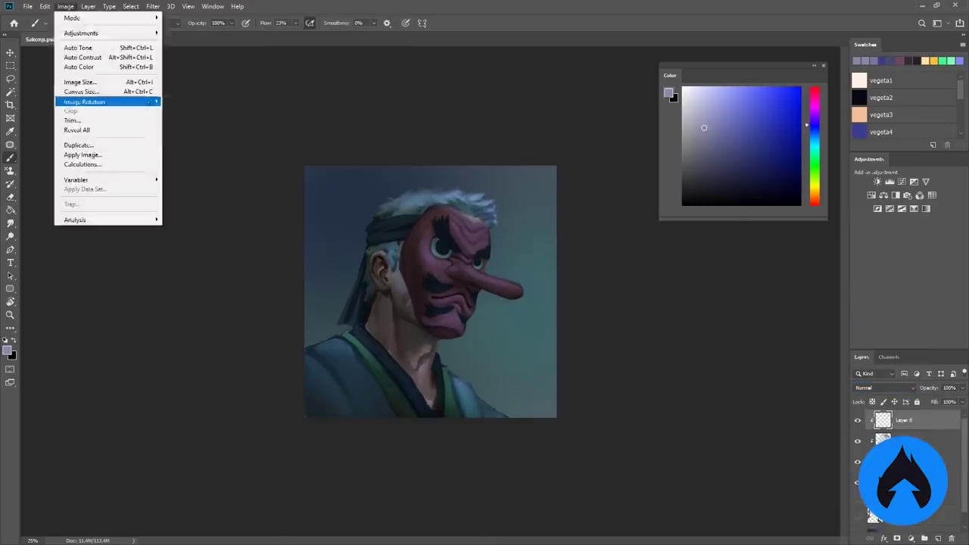
{"action": "left_click", "coordinate": [197, 151]}
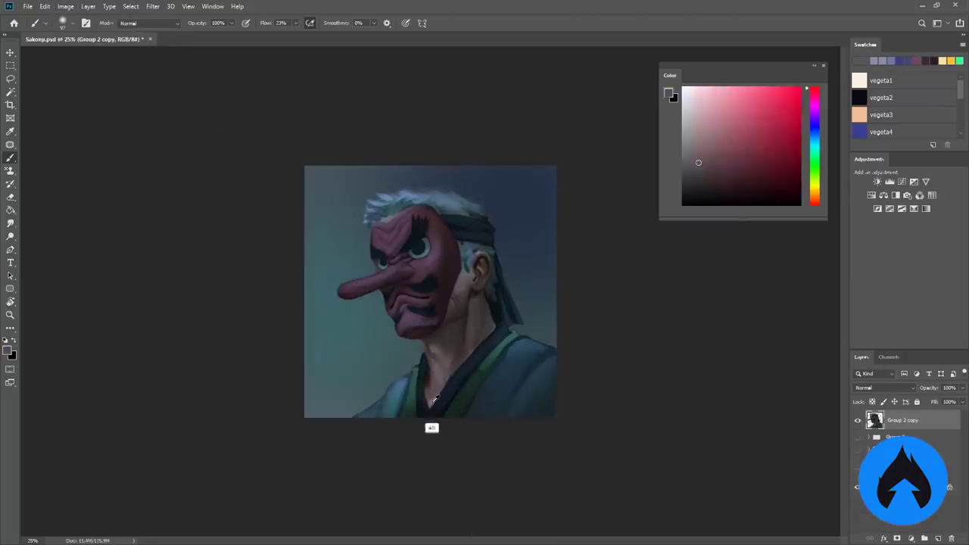
Smooth the throat, jaw and cheek on the merged figure copy with a soft brush in sampled greyish skin tones.
{"action": "left_click", "coordinate": [474, 315], "text": "alt"}
{"action": "left_click", "coordinate": [470, 354], "text": "alt"}
{"action": "left_click", "coordinate": [463, 321], "text": "alt"}
{"action": "left_click", "coordinate": [448, 359], "text": "alt"}
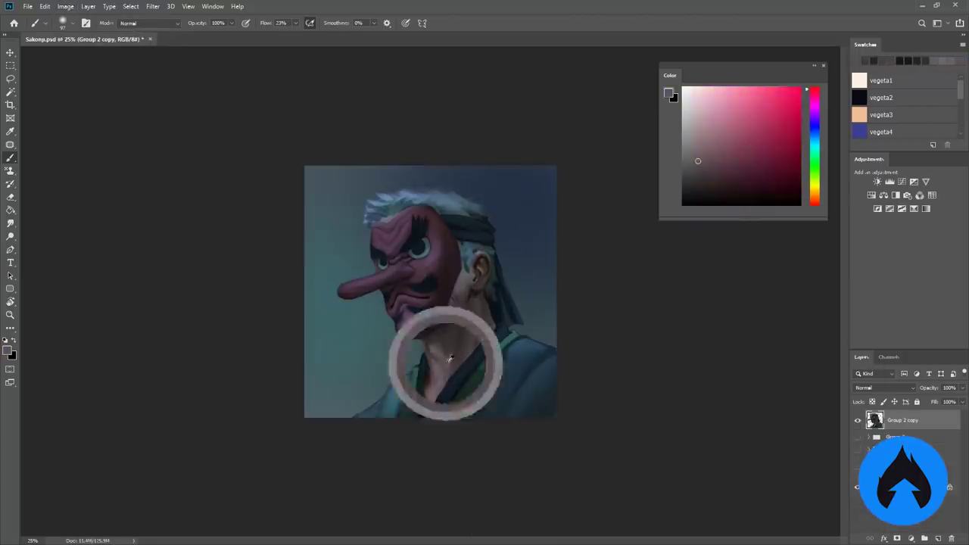
{"action": "left_click", "coordinate": [472, 321], "text": "alt"}
{"action": "left_click", "coordinate": [458, 295], "text": "alt"}
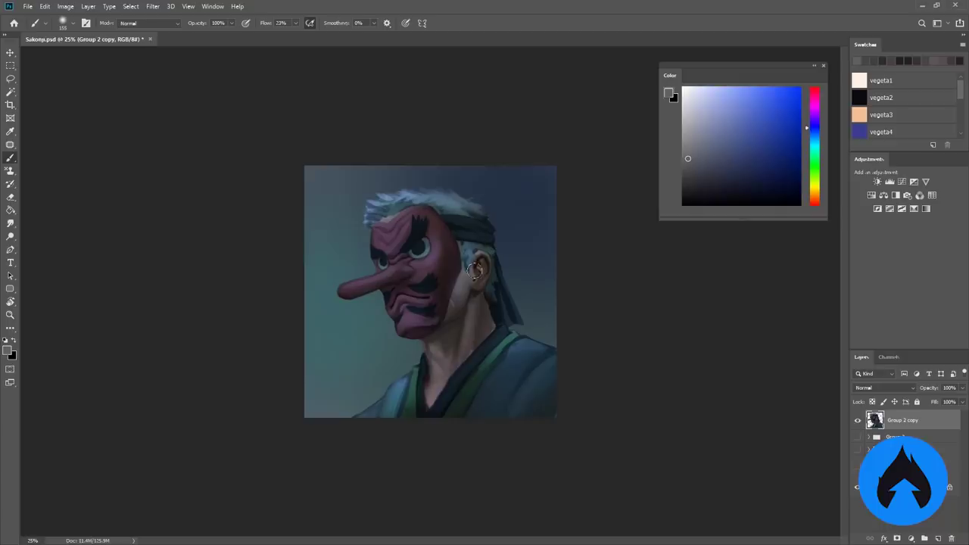
Add a clipped Normal layer above the merged figure and choose a bright crimson paint colour with a chalk brush.
{"action": "key", "text": "ctrl+shift+alt+n"}
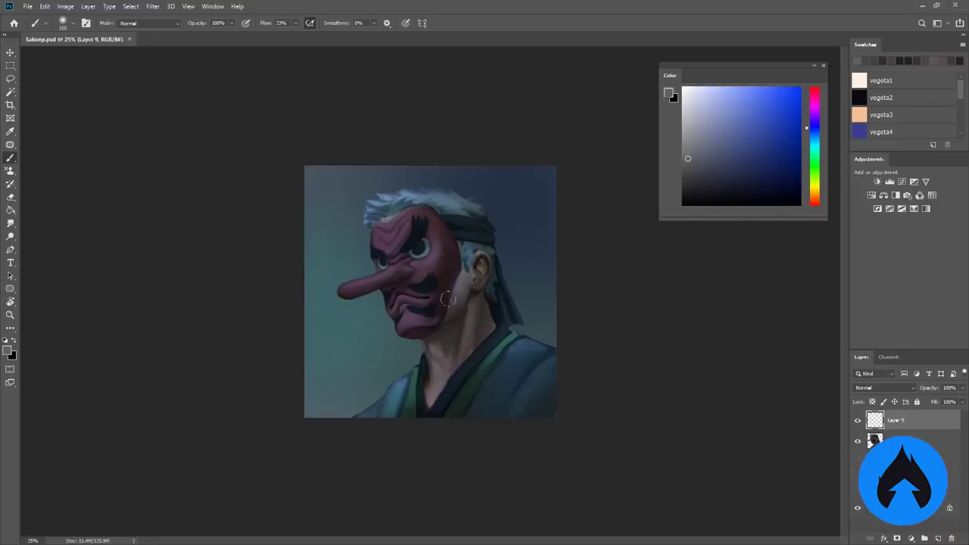
{"action": "key", "text": "ctrl+plus"}
{"action": "left_click", "coordinate": [213, 6]}
{"action": "left_click", "coordinate": [227, 154]}
{"action": "left_click_drag", "start_coordinate": [579, 101], "coordinate": [673, 87]}
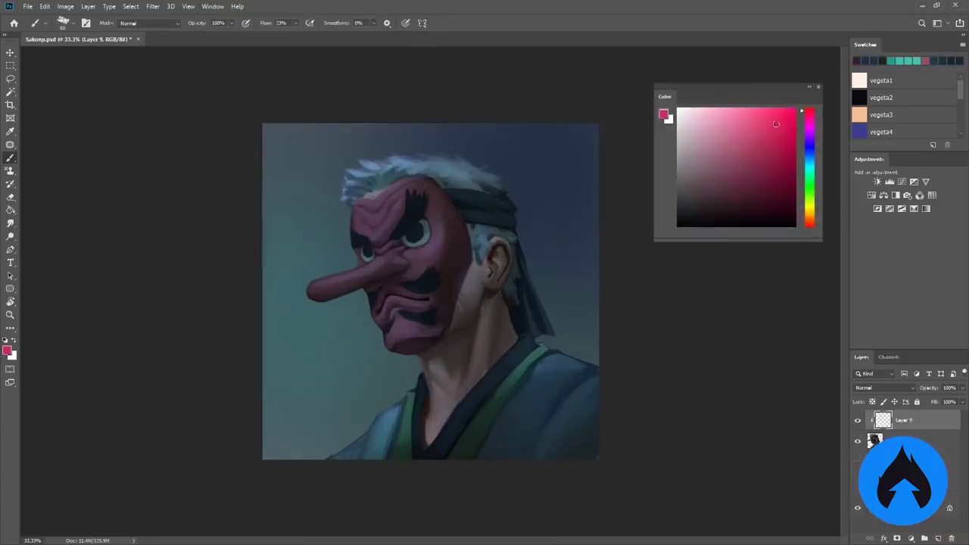
{"action": "key", "text": "ctrl+plus"}
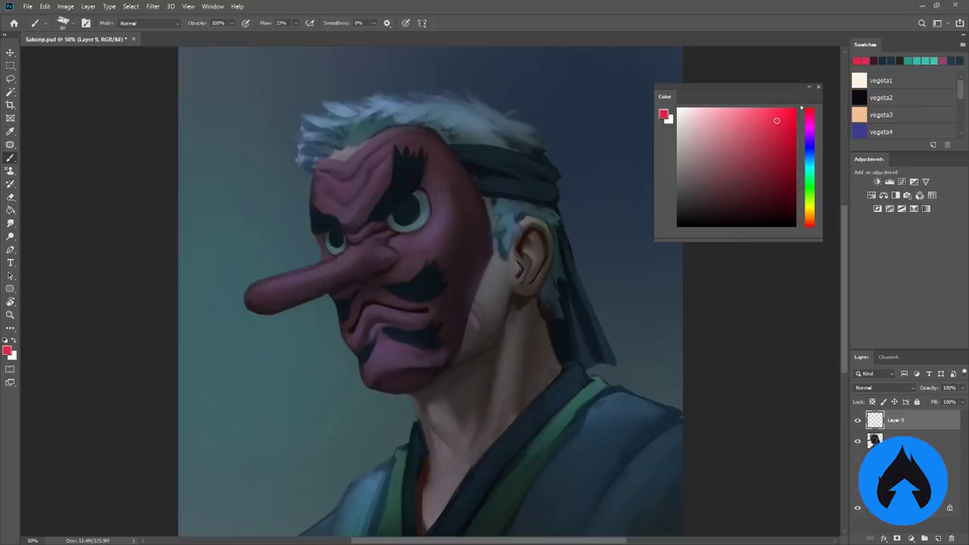
Paint a bright red rim light along the mask's nose, forehead, mouth and chin edges, trimming it with the Eraser.
{"action": "left_click_drag", "start_coordinate": [378, 353], "coordinate": [420, 328]}
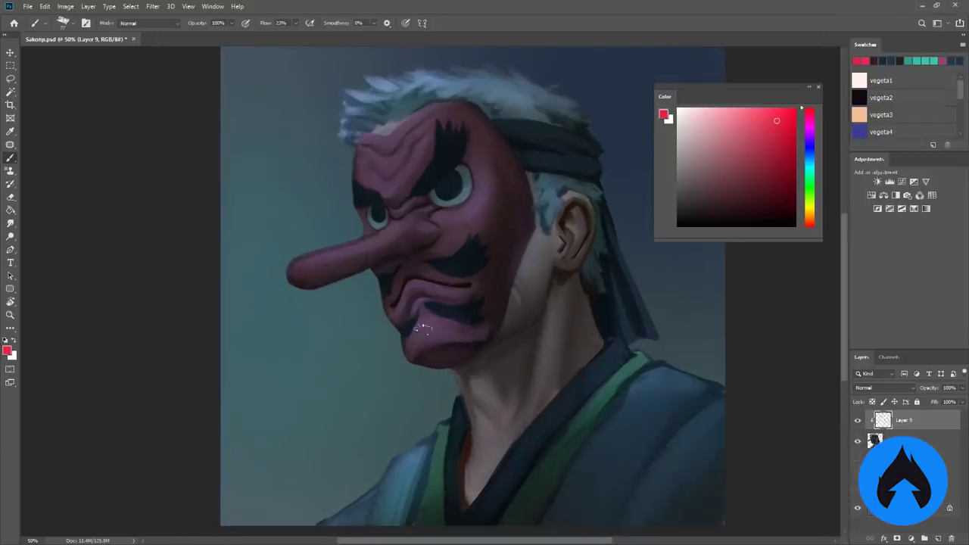
{"action": "left_click_drag", "start_coordinate": [286, 283], "coordinate": [363, 227]}
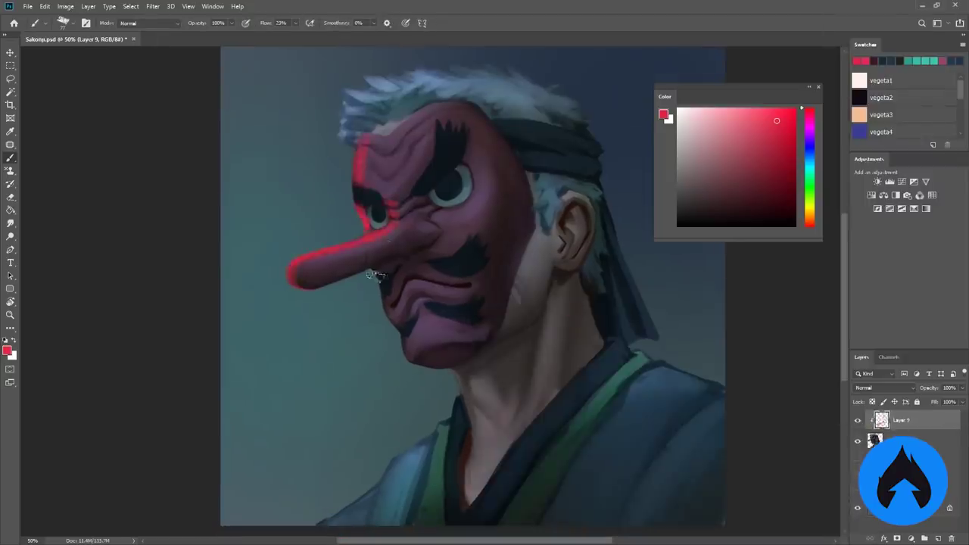
{"action": "left_click_drag", "start_coordinate": [382, 294], "coordinate": [409, 354]}
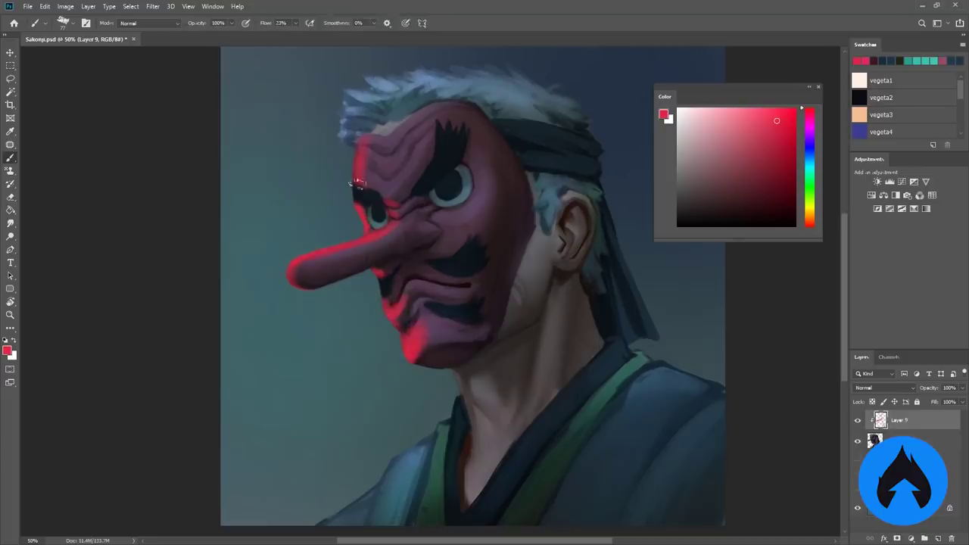
{"action": "mouse_move", "coordinate": [386, 191]}
{"action": "left_mouse_down"}
{"action": "mouse_move", "coordinate": [376, 152]}
{"action": "mouse_move", "coordinate": [389, 184]}
{"action": "left_mouse_up"}
{"action": "key", "text": "e"}
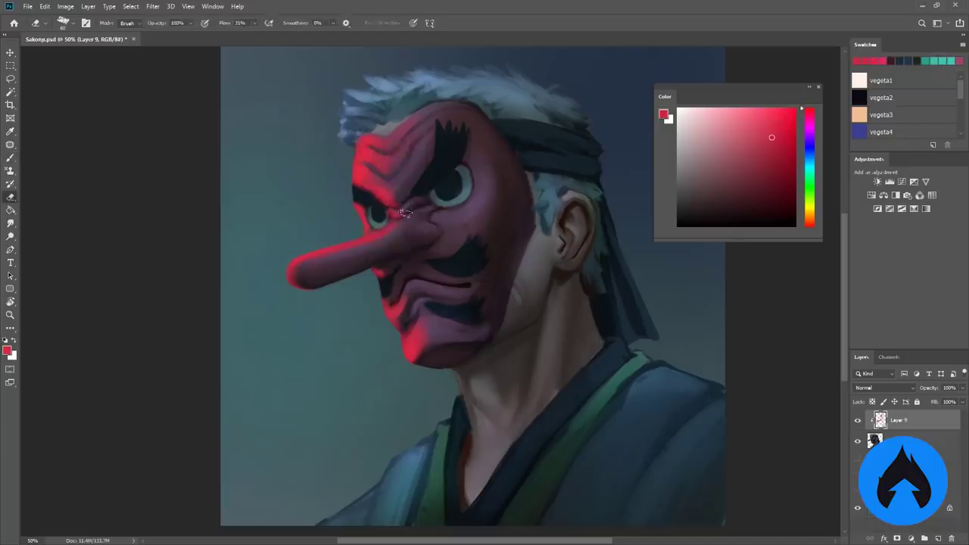
Refine the dark eyebrow and eye area with a small brush in sampled near-black tones, and add a layer on top.
{"action": "key", "text": "b"}
{"action": "left_click", "coordinate": [380, 201], "text": "alt"}
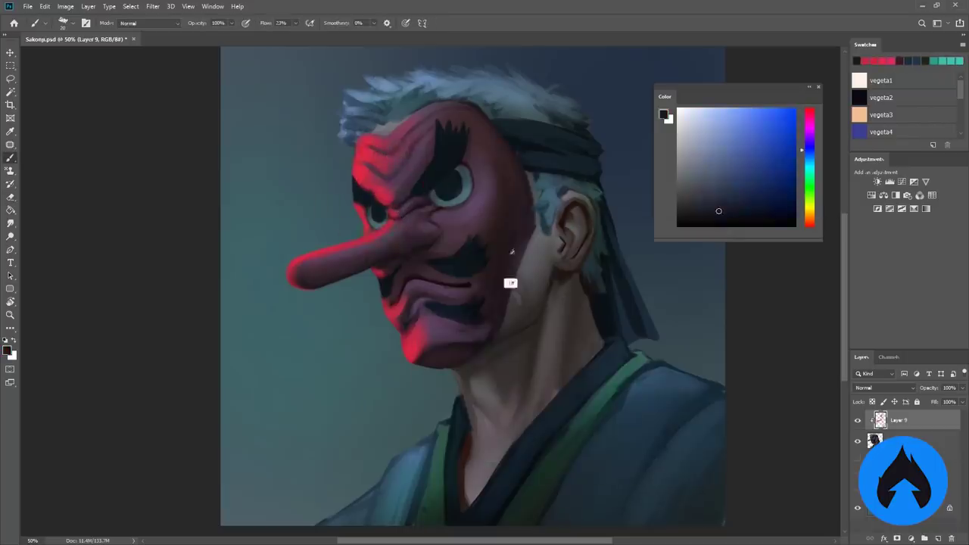
{"action": "left_click", "coordinate": [511, 282], "text": "alt"}
{"action": "key", "text": "ctrl+shift+alt+n"}
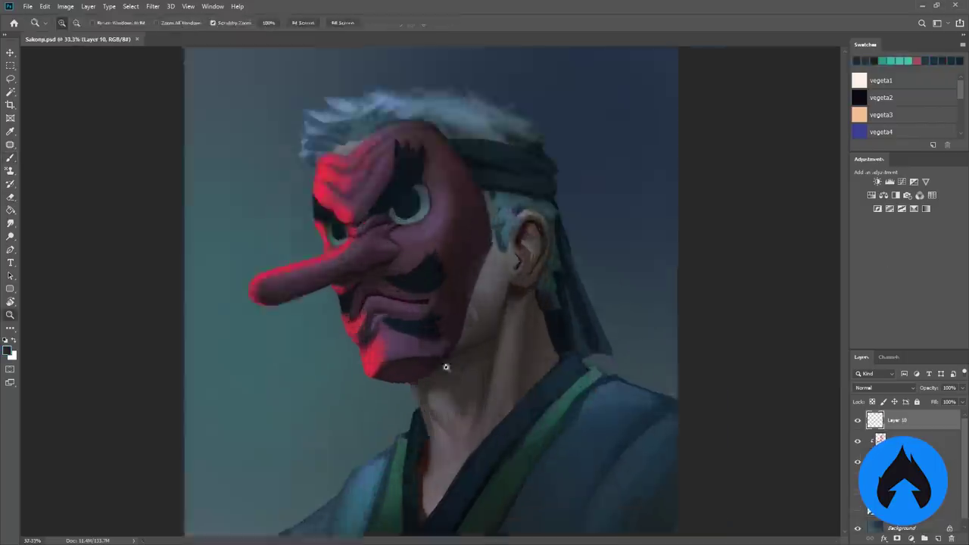
Spread the crimson light under the chin, beneath the nose and into the front hair with a soft brush on the red light layer.
{"action": "key", "text": "ctrl+plus"}
{"action": "left_click_drag", "start_coordinate": [397, 366], "coordinate": [430, 391]}
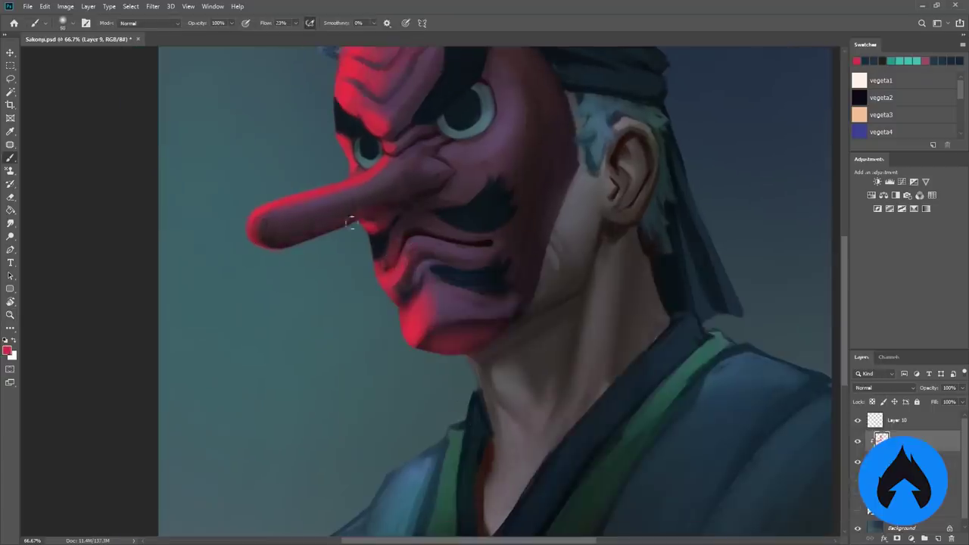
{"action": "scroll", "coordinate": [352, 222], "scroll_direction": "up", "scroll_amount": 3}
{"action": "scroll", "coordinate": [371, 170], "scroll_direction": "up", "scroll_amount": 3}
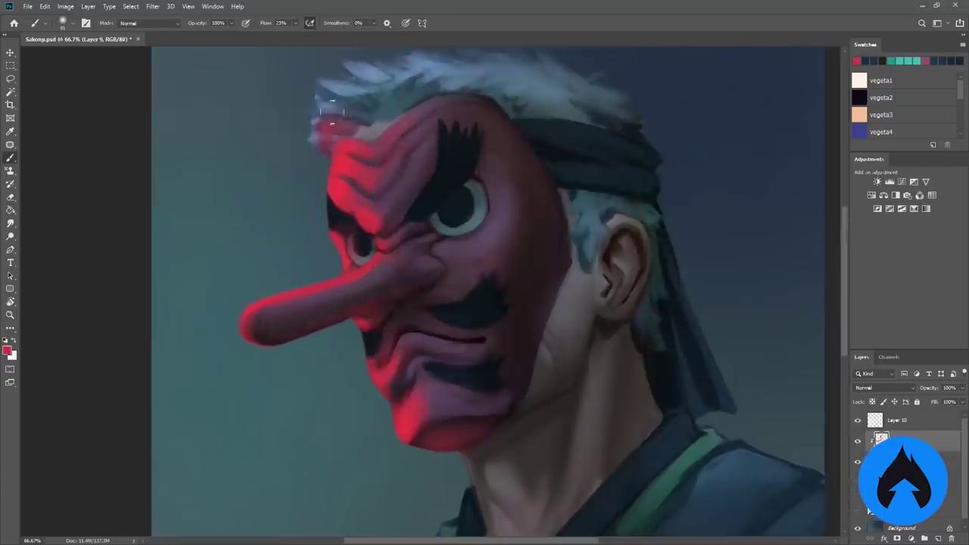
{"action": "scroll", "coordinate": [332, 112], "scroll_direction": "down", "scroll_amount": 5}
{"action": "scroll", "coordinate": [519, 384], "scroll_direction": "down", "scroll_amount": 5, "text": "alt"}
Clip the top layer to the figure and paint a light peach rim along the front of the neck with a chalk brush.
{"action": "key", "text": "i"}
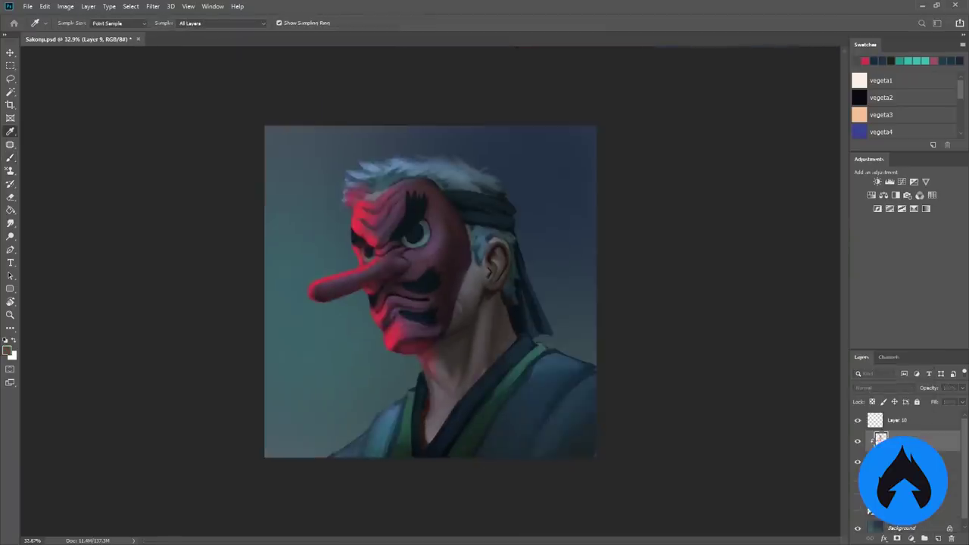
{"action": "left_click", "coordinate": [7, 349]}
{"action": "left_click", "coordinate": [882, 114]}
{"action": "key", "text": "Return"}
{"action": "key", "text": "b"}
{"action": "key", "text": "alt+bracketright"}
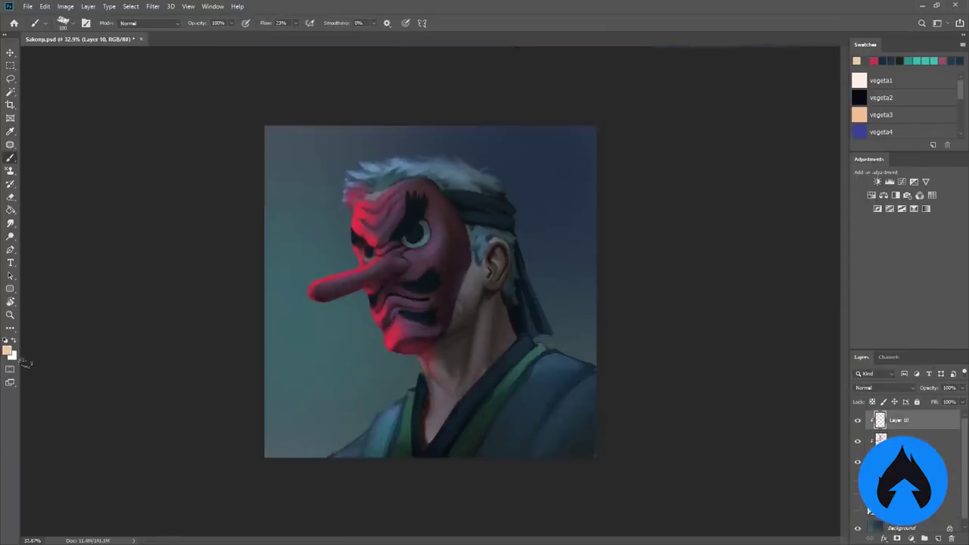
{"action": "left_click", "coordinate": [8, 349]}
{"action": "key", "text": "Return"}
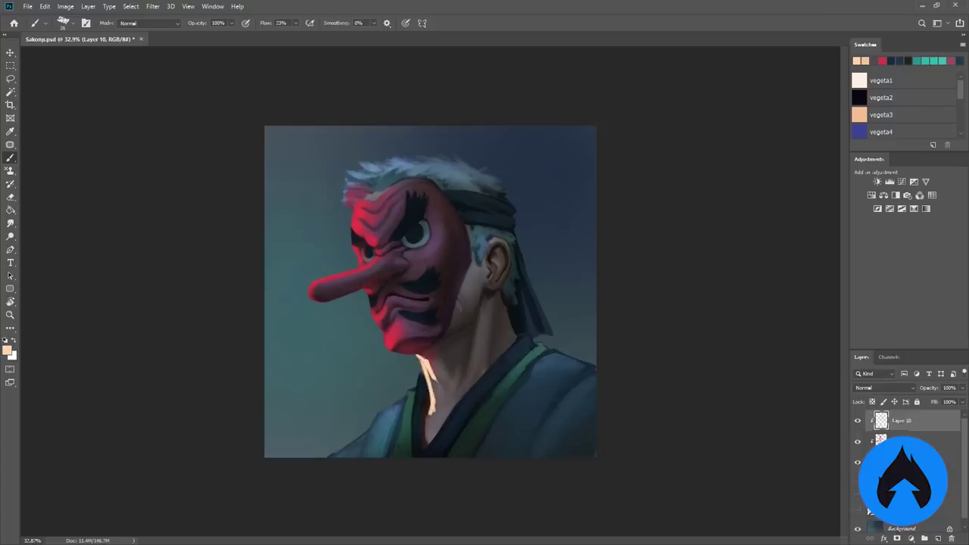
Blend the peach light into the throat with a soft round brush and sampled pinkish skin tones.
{"action": "right_click", "coordinate": [433, 407]}
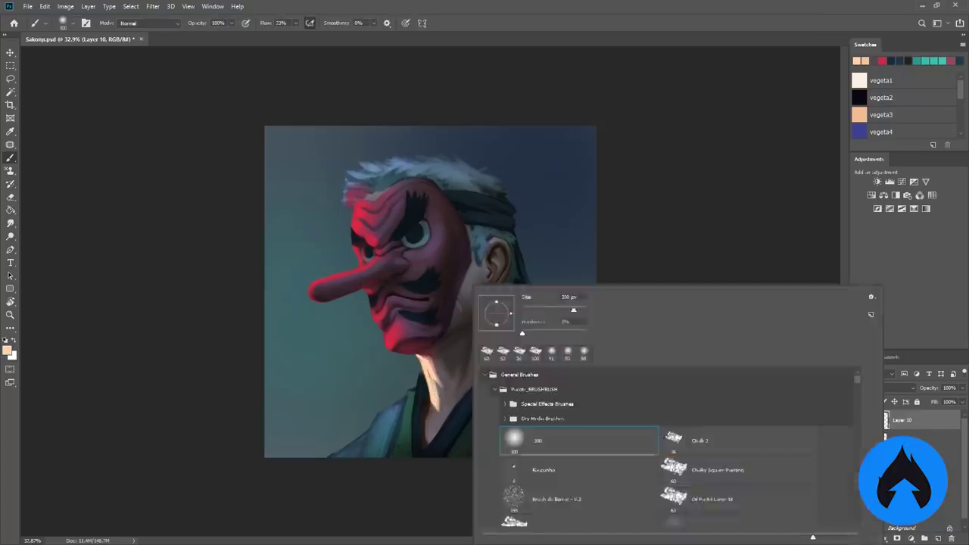
{"action": "key", "text": "Return"}
{"action": "left_click", "coordinate": [434, 420], "text": "alt"}
{"action": "right_click", "coordinate": [431, 367]}
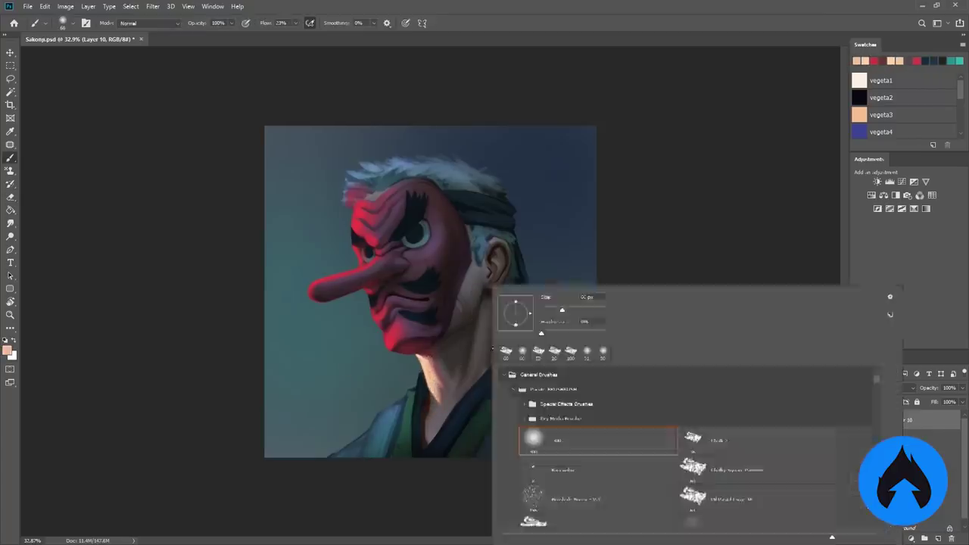
{"action": "key", "text": "Return"}
{"action": "right_click", "coordinate": [460, 361]}
{"action": "key", "text": "Escape"}
Paint pale cream highlight strokes on the hair tips above the mask's forehead.
{"action": "scroll", "coordinate": [371, 299], "scroll_direction": "up", "scroll_amount": 2}
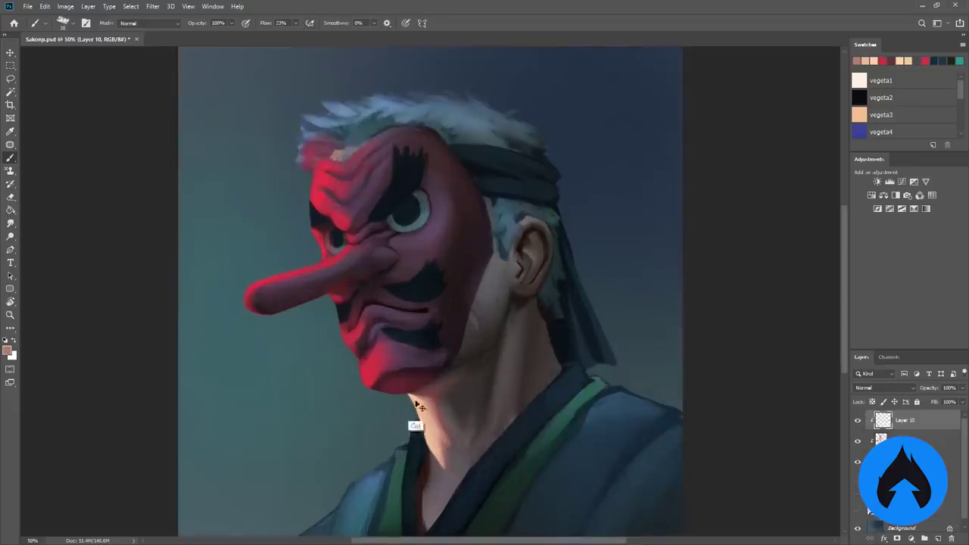
{"action": "key", "text": "i"}
{"action": "key", "text": "Return"}
{"action": "key", "text": "b"}
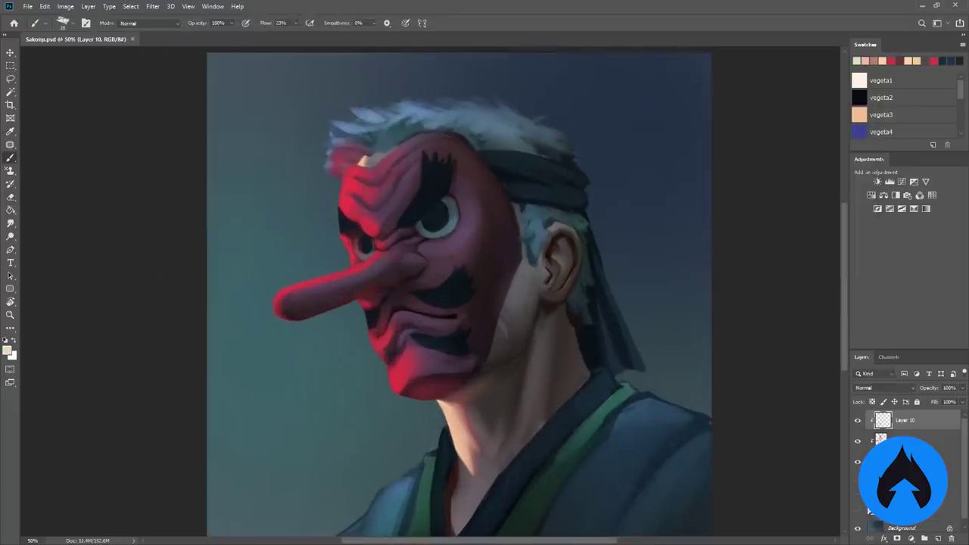
{"action": "left_click_drag", "start_coordinate": [333, 172], "coordinate": [333, 152]}
{"action": "key", "text": "Return"}
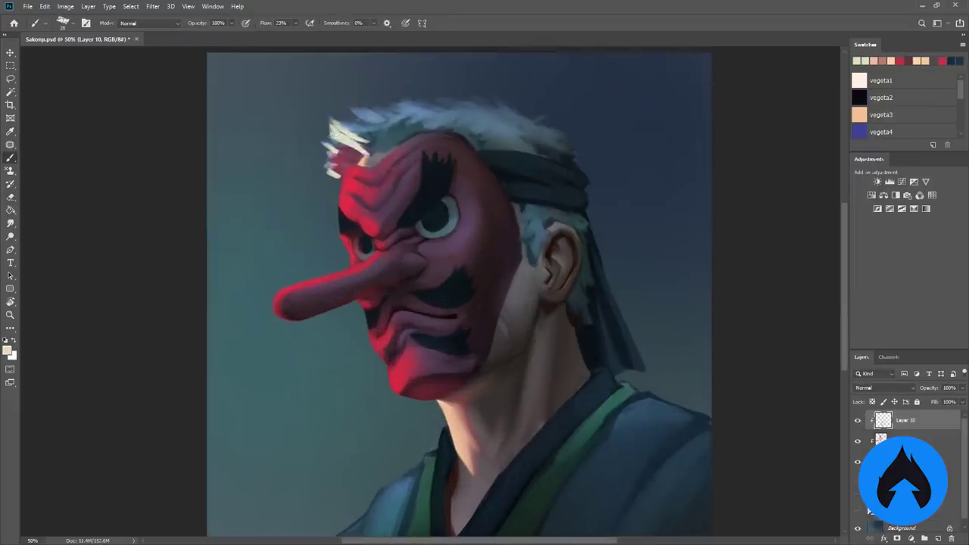
Extend the off-white highlights across the front and top of the hair, softening them with the Eraser.
{"action": "key", "text": "e"}
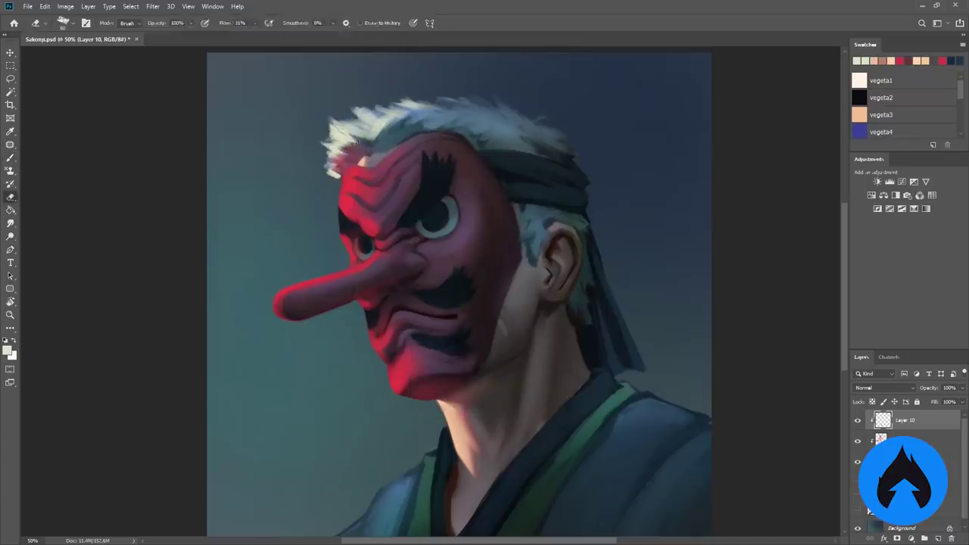
{"action": "key", "text": "b"}
{"action": "left_click_drag", "start_coordinate": [355, 142], "coordinate": [364, 129]}
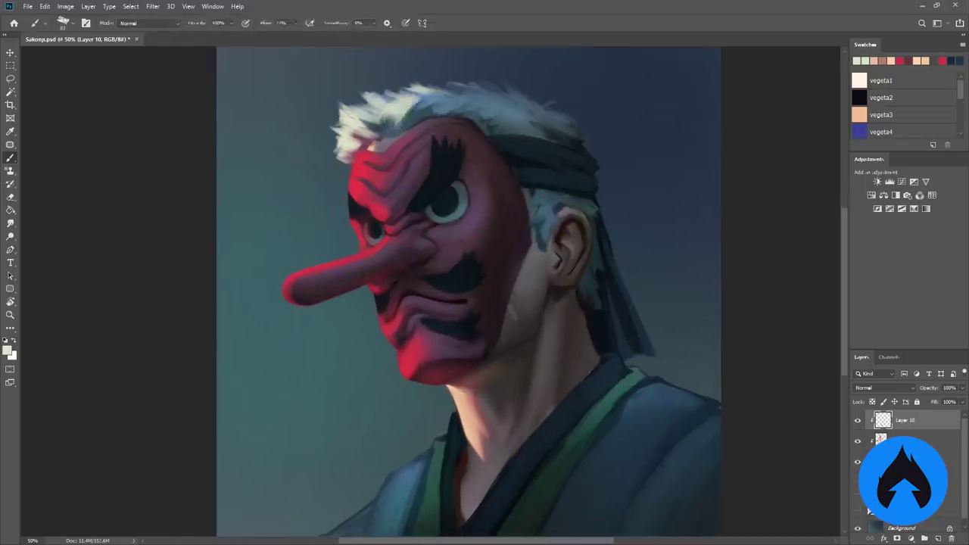
Touch up the mask's front edge beside the far eyebrow with sampled crimson and the Eraser.
{"action": "left_click_drag", "start_coordinate": [353, 205], "coordinate": [324, 203]}
{"action": "left_click", "coordinate": [327, 175], "text": "alt"}
{"action": "key", "text": "e"}
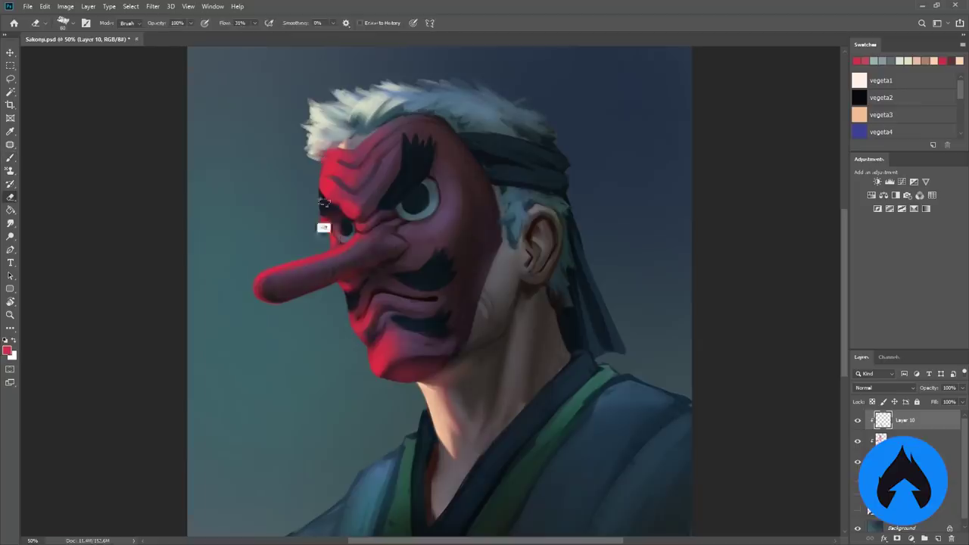
{"action": "key", "text": "b"}
Show the Color panel and pick a bright yellow-green foreground colour.
{"action": "left_click", "coordinate": [213, 6]}
{"action": "left_click", "coordinate": [235, 155]}
{"action": "left_click", "coordinate": [829, 206]}
{"action": "left_click", "coordinate": [790, 140]}
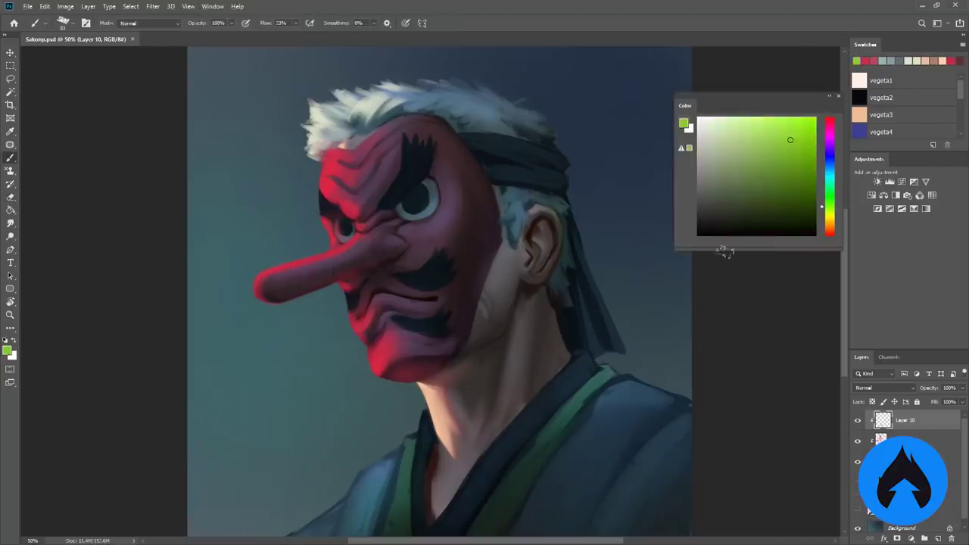
Refine the mask's dark facial markings and the far eye on a new layer with sampled dark teal and pale grey.
{"action": "left_click", "coordinate": [674, 265], "text": "alt"}
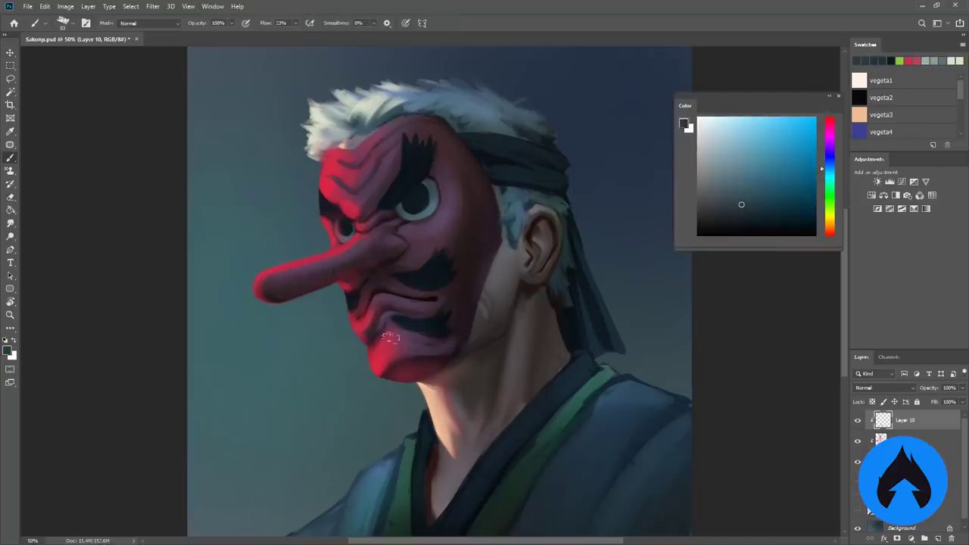
{"action": "left_click", "coordinate": [345, 227], "text": "alt"}
{"action": "left_click", "coordinate": [421, 212], "text": "alt"}
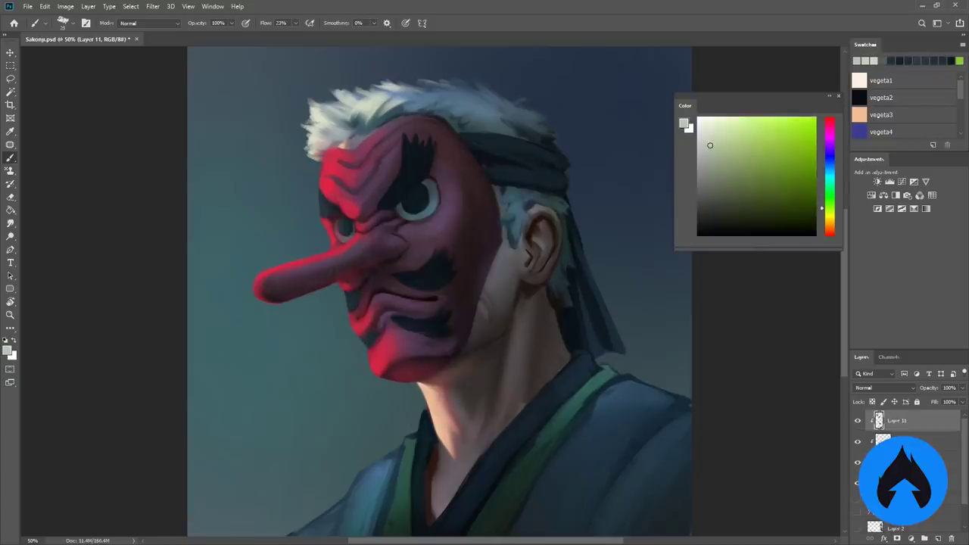
{"action": "key", "text": "h"}
{"action": "mouse_move", "coordinate": [342, 233]}
{"action": "left_mouse_down"}
{"action": "mouse_move", "coordinate": [456, 396]}
{"action": "mouse_move", "coordinate": [407, 430]}
{"action": "left_mouse_up"}
Brighten the kimono's front green collar trim on a new layer with sampled greens.
{"action": "left_click", "coordinate": [938, 539]}
{"action": "left_click", "coordinate": [411, 400], "text": "alt"}
{"action": "right_click", "coordinate": [424, 394]}
{"action": "key", "text": "Escape"}
{"action": "left_click", "coordinate": [412, 420], "text": "alt"}
{"action": "left_click", "coordinate": [409, 443], "text": "alt"}
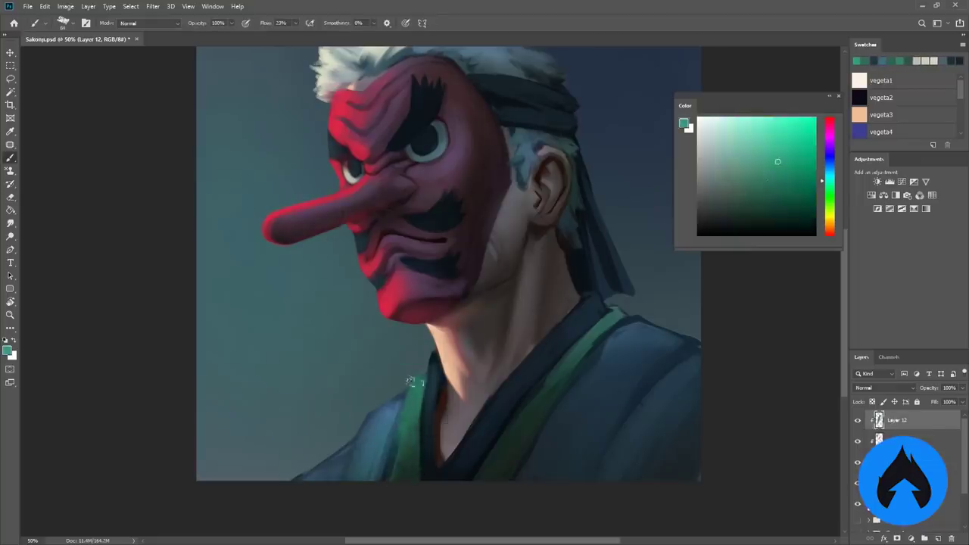
{"action": "left_click", "coordinate": [401, 424], "text": "alt"}
Paint over the kimono's dark collar band beside the chest with sampled dark blue tones.
{"action": "right_click", "coordinate": [559, 281]}
{"action": "key", "text": "Escape"}
{"action": "left_click", "coordinate": [465, 442], "text": "alt"}
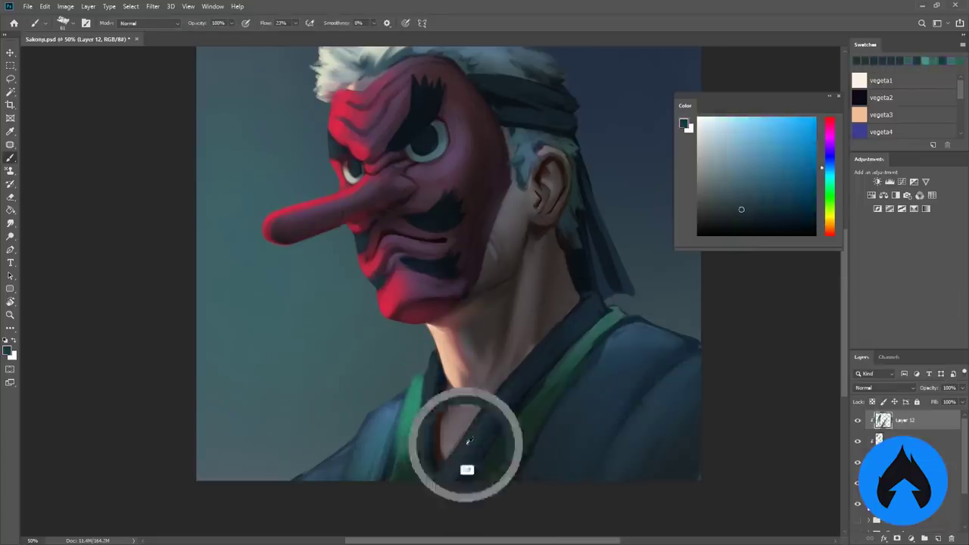
{"action": "left_click", "coordinate": [541, 331], "text": "alt"}
{"action": "left_click_drag", "start_coordinate": [507, 302], "coordinate": [446, 446]}
Blend the neck and the jaw beside the mask with sampled muted skin and dark brown tones.
{"action": "left_click", "coordinate": [506, 325], "text": "alt"}
{"action": "left_click_drag", "start_coordinate": [505, 325], "coordinate": [500, 382]}
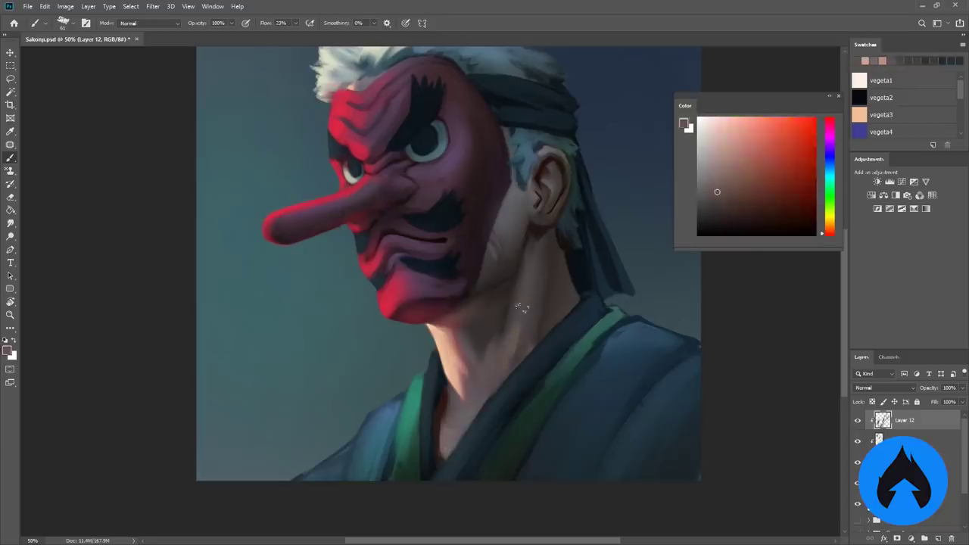
{"action": "left_click", "coordinate": [466, 288], "text": "alt"}
{"action": "left_click", "coordinate": [494, 227], "text": "alt"}
{"action": "right_click", "coordinate": [496, 229]}
{"action": "key", "text": "Escape"}
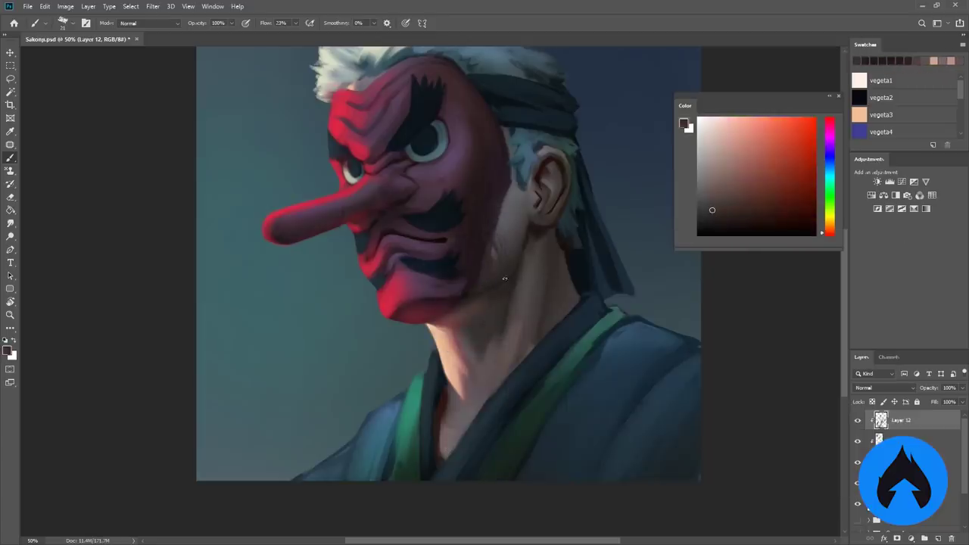
Outline the mask's rear edge in near-black on a new layer and touch up its forehead with sampled maroon.
{"action": "left_click", "coordinate": [451, 317], "text": "alt"}
{"action": "key", "text": "ctrl+shift+alt+n"}
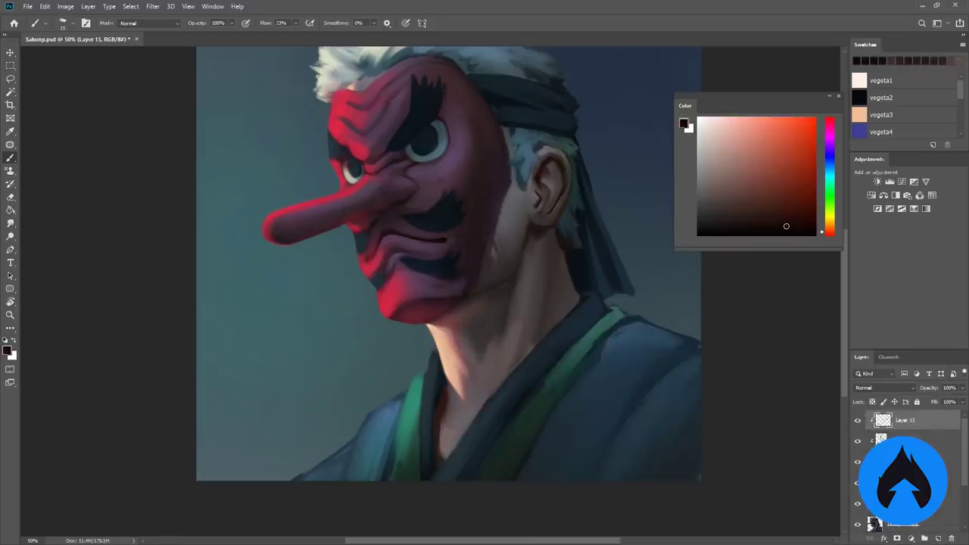
{"action": "key", "text": "r"}
{"action": "left_click_drag", "start_coordinate": [454, 166], "coordinate": [320, 162]}
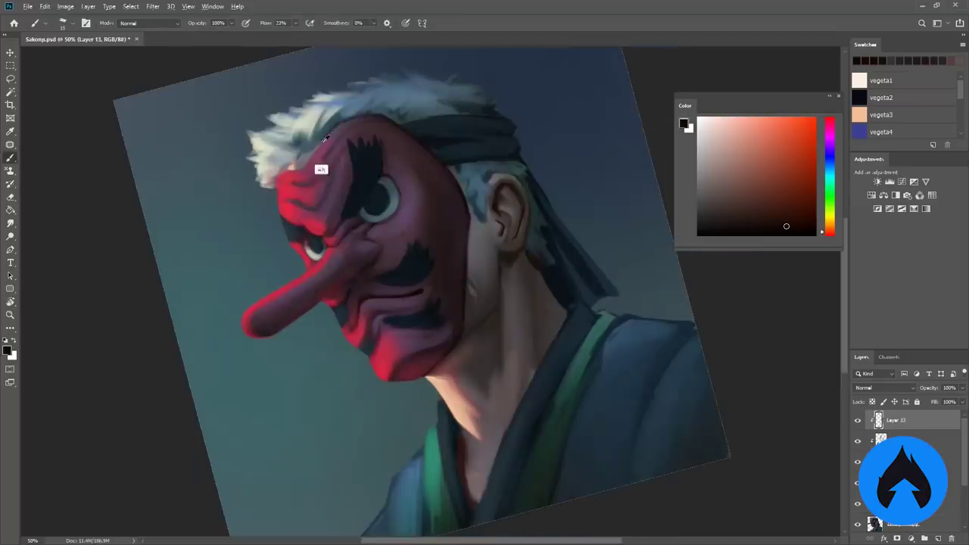
{"action": "left_click", "coordinate": [320, 168], "text": "alt"}
{"action": "key", "text": "r"}
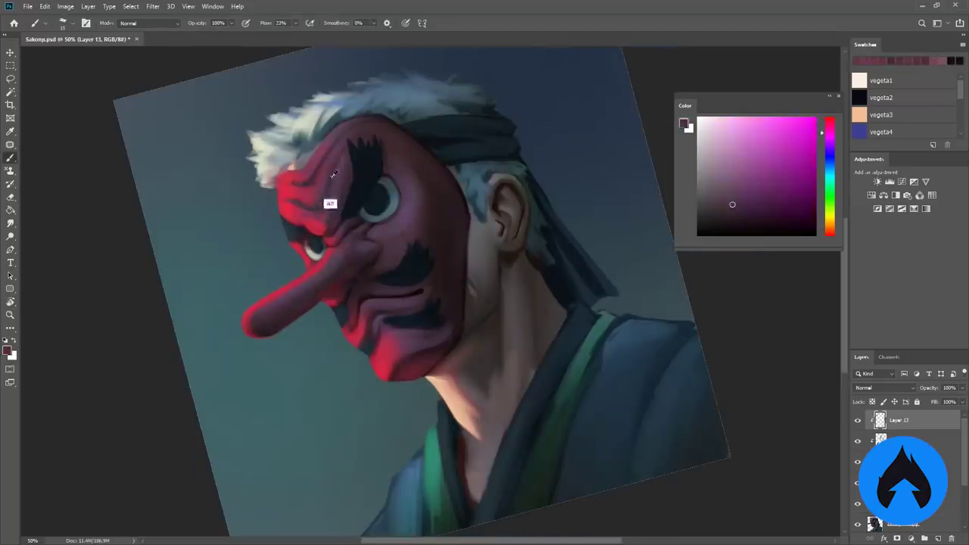
Brighten the kimono's front shoulder with strokes of sampled light blue.
{"action": "mouse_move", "coordinate": [328, 202]}
{"action": "left_mouse_down"}
{"action": "mouse_move", "coordinate": [363, 179]}
{"action": "mouse_move", "coordinate": [505, 350]}
{"action": "left_mouse_up"}
{"action": "key", "text": "Escape"}
{"action": "key", "text": "b"}
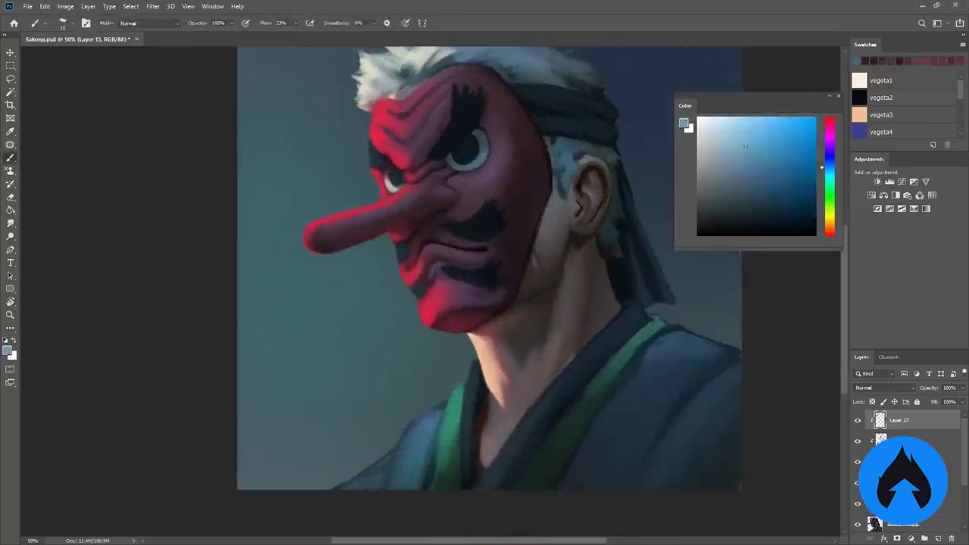
{"action": "left_click", "coordinate": [424, 424], "text": "alt"}
{"action": "mouse_move", "coordinate": [443, 401]}
{"action": "left_mouse_down"}
{"action": "mouse_move", "coordinate": [385, 484]}
{"action": "mouse_move", "coordinate": [427, 448]}
{"action": "left_mouse_up"}
Add a clipped layer in Multiply mode and sample a pale grey-green for shading.
{"action": "key", "text": "z"}
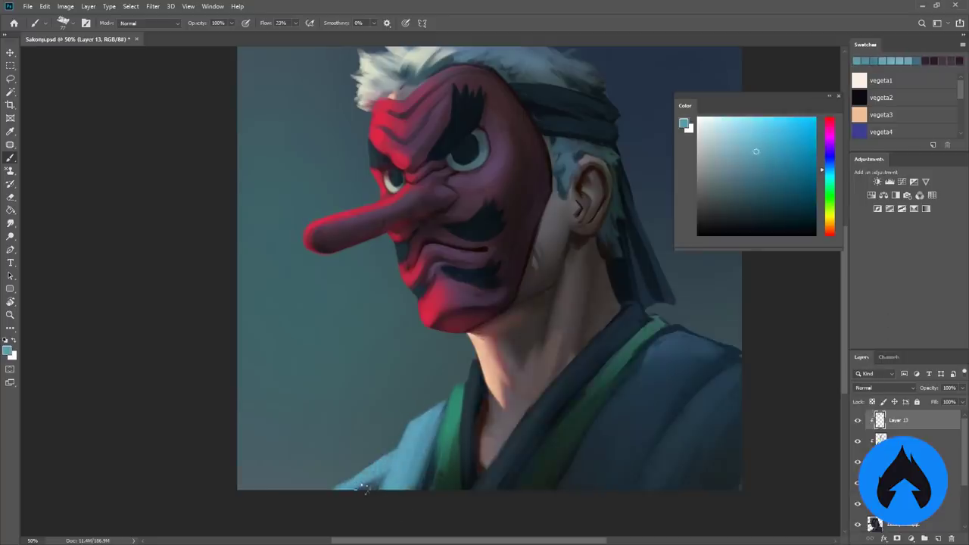
{"action": "left_click_drag", "start_coordinate": [356, 356], "coordinate": [326, 356]}
{"action": "key", "text": "b"}
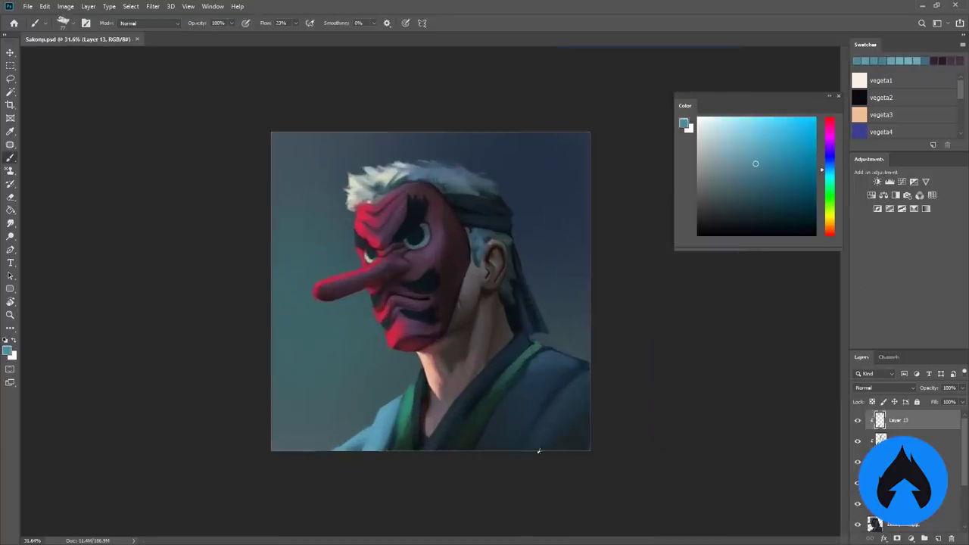
{"action": "key", "text": "ctrl+shift+alt+n"}
{"action": "key", "text": "shift+alt+m"}
{"action": "key", "text": "x"}
{"action": "left_click", "coordinate": [522, 356], "text": "alt"}
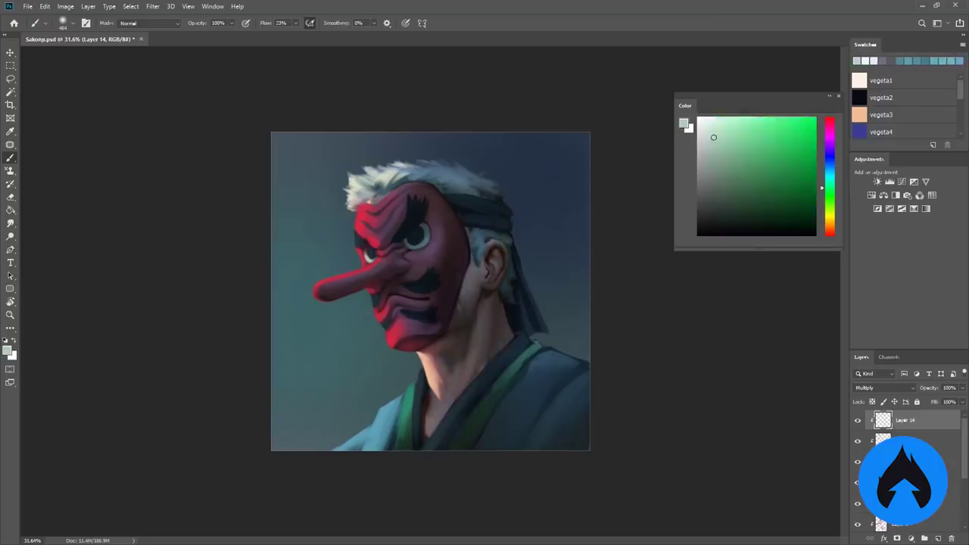
Shade the figure from the neck up to the hair with a soft brush in pale blue-grey.
{"action": "left_click", "coordinate": [484, 394], "text": "alt"}
{"action": "left_click_drag", "start_coordinate": [484, 394], "coordinate": [480, 341]}
{"action": "right_click", "coordinate": [450, 263]}
{"action": "key", "text": "Return"}
{"action": "left_click_drag", "start_coordinate": [364, 189], "coordinate": [495, 170]}
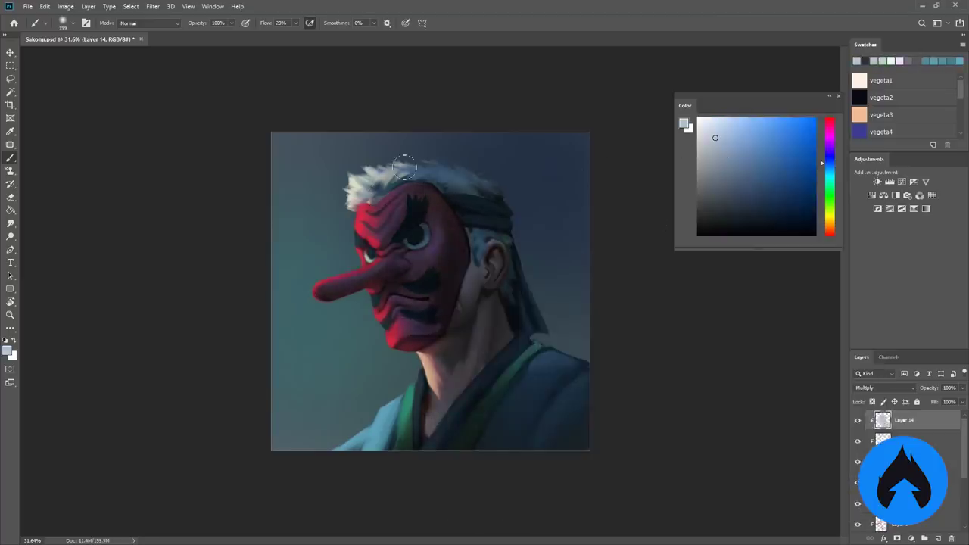
Deepen the shadows on the mask, hair and neck in muted purple-grey on another Multiply layer.
{"action": "key", "text": "z"}
{"action": "mouse_move", "coordinate": [512, 417]}
{"action": "left_mouse_down"}
{"action": "mouse_move", "coordinate": [518, 401]}
{"action": "mouse_move", "coordinate": [653, 403]}
{"action": "left_mouse_up"}
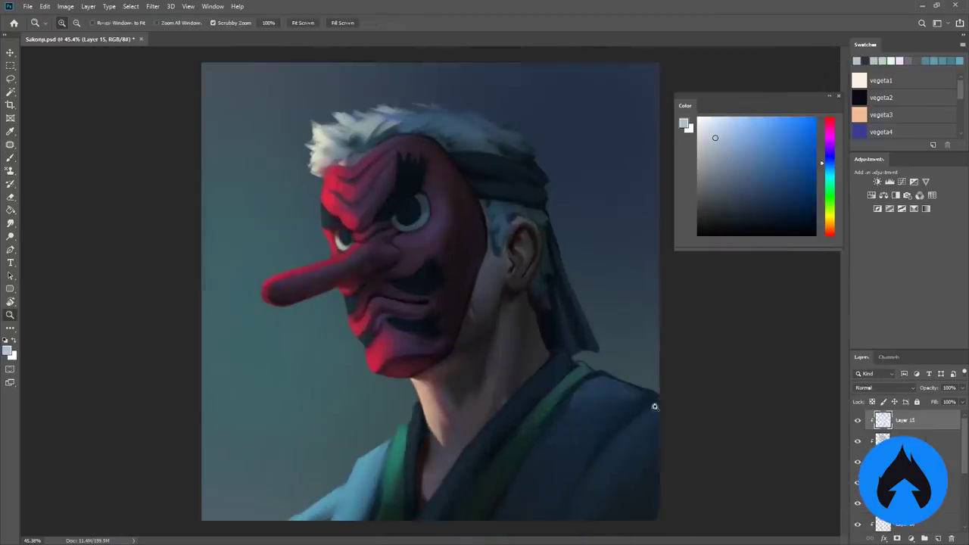
{"action": "key", "text": "b"}
{"action": "key", "text": "ctrl+shift+alt+n"}
{"action": "key", "text": "e"}
{"action": "key", "text": "b"}
{"action": "key", "text": "ctrl+minus"}
{"action": "key", "text": "ctrl+minus"}
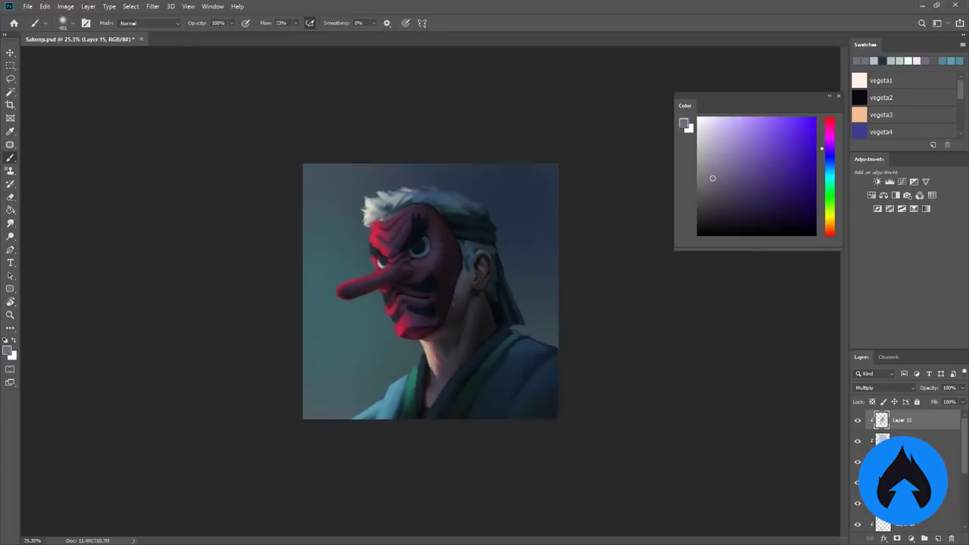
Darken the kimono's rear green collar trim on a new clipped layer with a smaller brush and sampled dark teal.
{"action": "key", "text": "ctrl+alt+g"}
{"action": "left_click", "coordinate": [560, 351], "text": "alt"}
{"action": "key", "text": "bracketleft"}
{"action": "key", "text": "bracketleft"}
{"action": "key", "text": "bracketleft"}
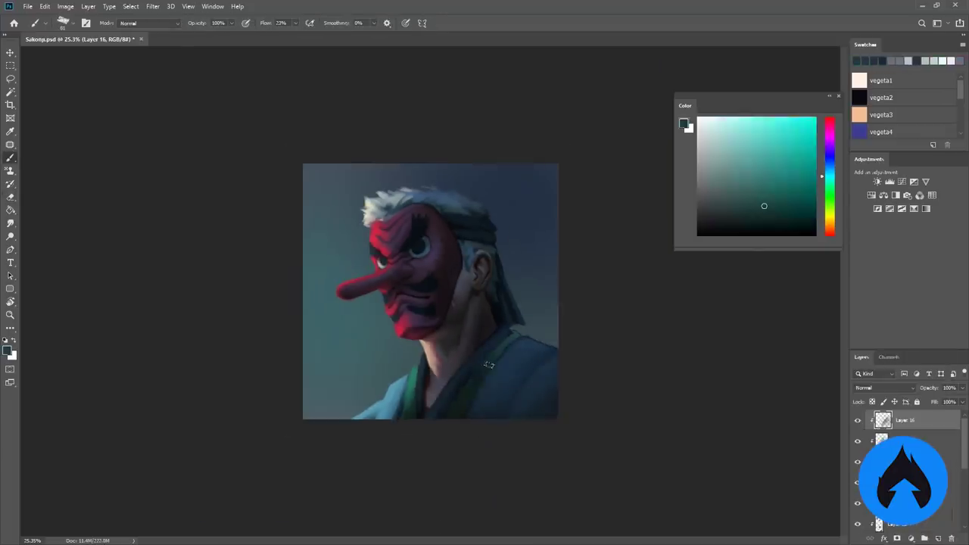
Define the edges of the kimono's green trim and dark collar with a small brush in near-black and dark teal.
{"action": "key", "text": "d"}
{"action": "left_click_drag", "start_coordinate": [522, 406], "coordinate": [590, 406]}
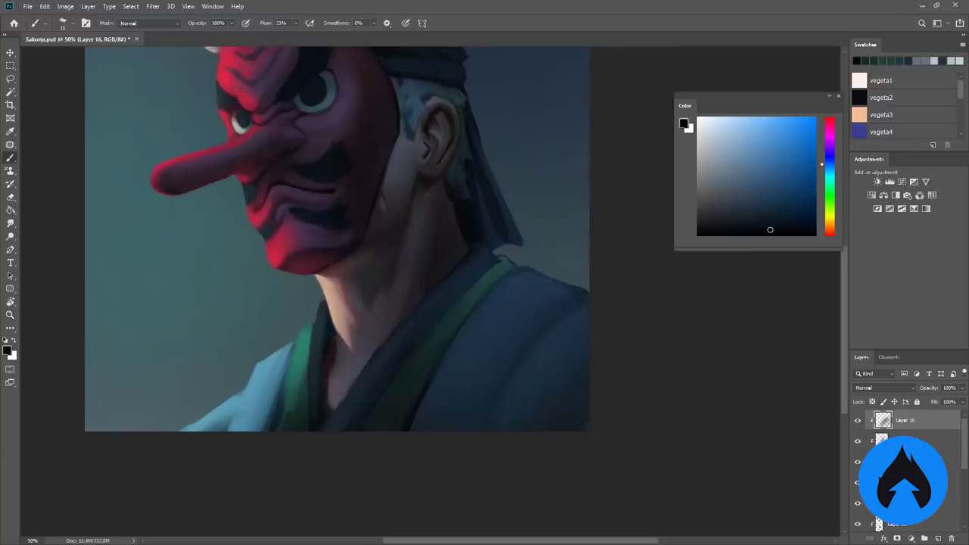
{"action": "right_click", "coordinate": [377, 285]}
{"action": "key", "text": "Return"}
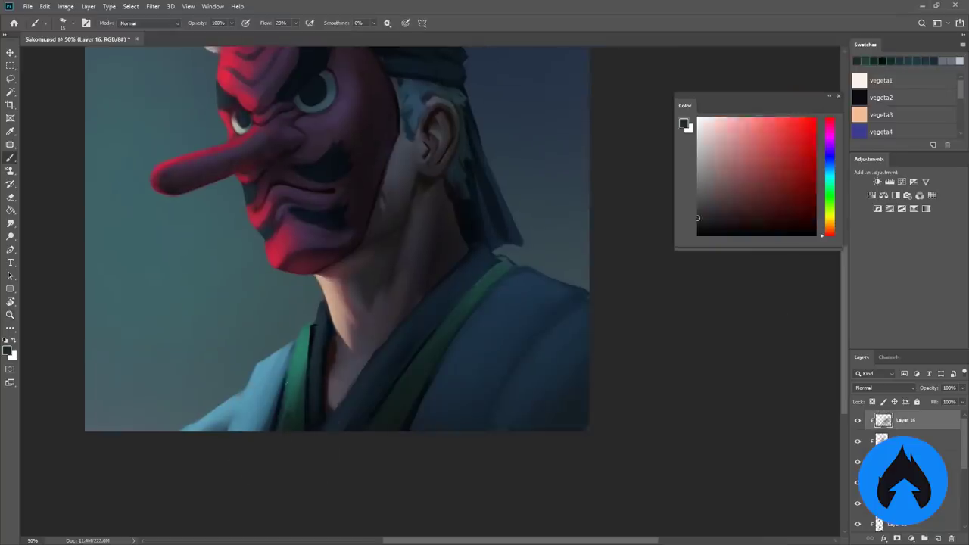
{"action": "left_click", "coordinate": [313, 372], "text": "alt"}
Deepen the mask's mouth crease and nostril shadow with sampled dark maroon and purple tones.
{"action": "left_click_drag", "start_coordinate": [313, 372], "coordinate": [470, 460]}
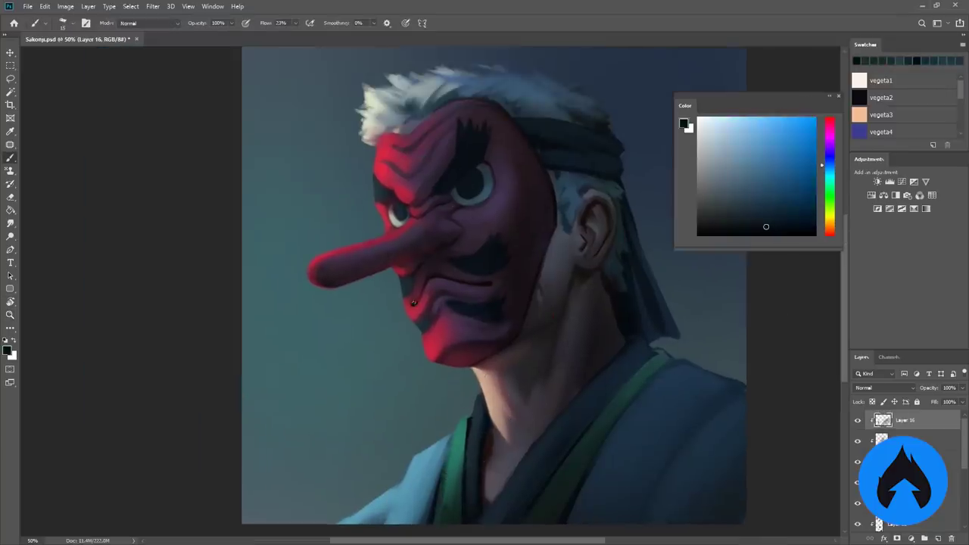
{"action": "left_click_drag", "start_coordinate": [430, 255], "coordinate": [421, 281]}
{"action": "left_click", "coordinate": [422, 281], "text": "alt"}
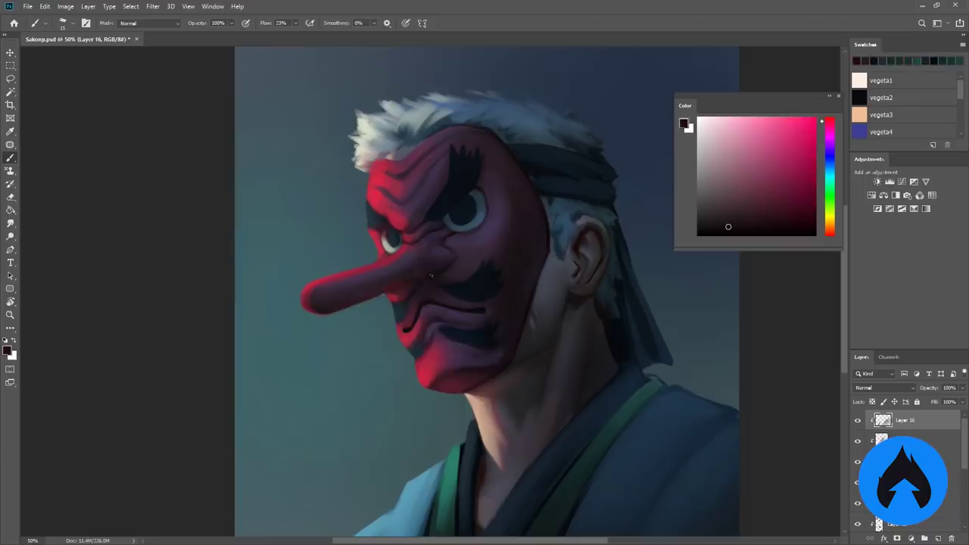
{"action": "key", "text": "r"}
{"action": "left_click_drag", "start_coordinate": [431, 276], "coordinate": [476, 323]}
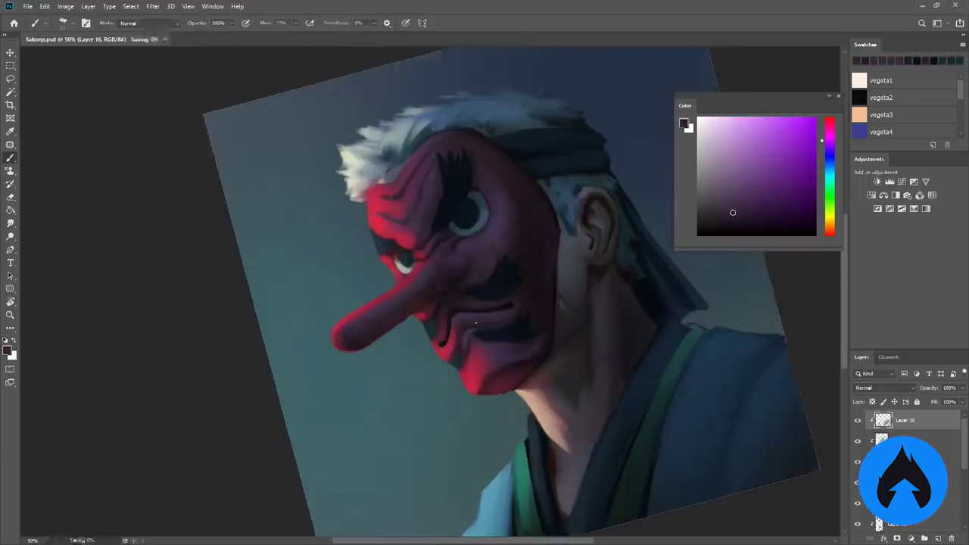
{"action": "left_click", "coordinate": [460, 270], "text": "alt"}
{"action": "key", "text": "Escape"}
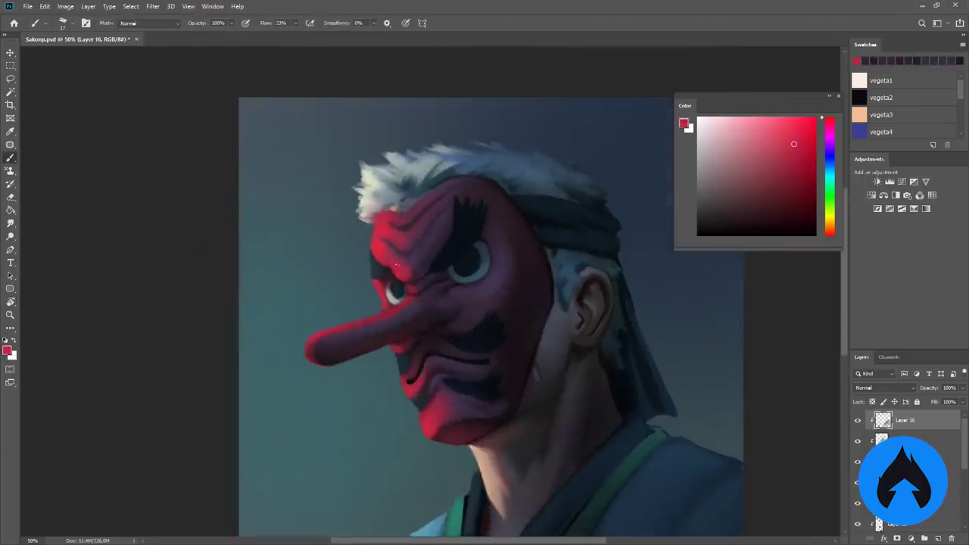
Refine the border between the mask's forehead and the front hair with sampled crimson and greyish mauve.
{"action": "key", "text": "r"}
{"action": "left_click_drag", "start_coordinate": [396, 264], "coordinate": [397, 331]}
{"action": "left_click", "coordinate": [346, 249], "text": "alt"}
{"action": "left_click", "coordinate": [340, 259], "text": "alt"}
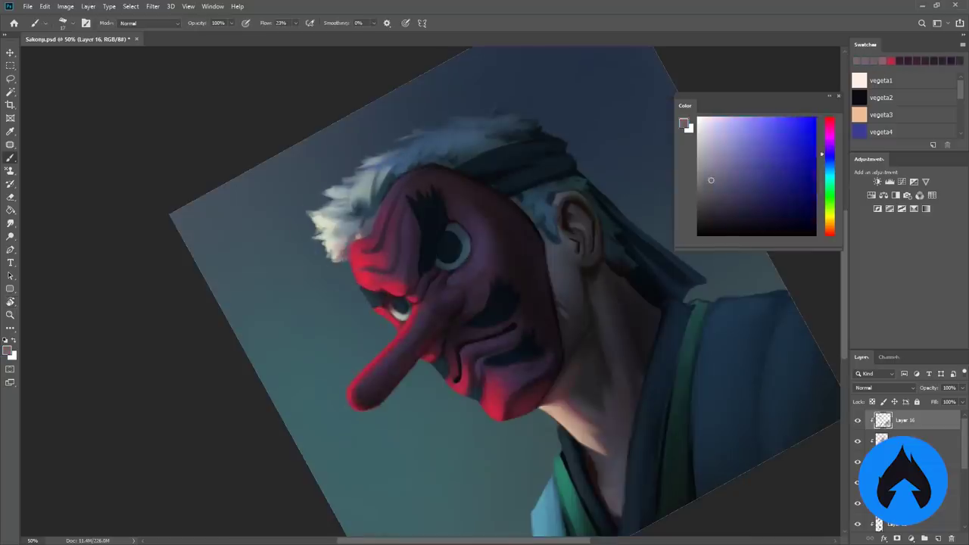
Touch up the mask's upper edge above the near eyebrow with sampled near-black.
{"action": "key", "text": "r"}
{"action": "left_click_drag", "start_coordinate": [339, 259], "coordinate": [488, 429]}
{"action": "key", "text": "Escape"}
{"action": "key", "text": "b"}
{"action": "left_click", "coordinate": [464, 188], "text": "alt"}
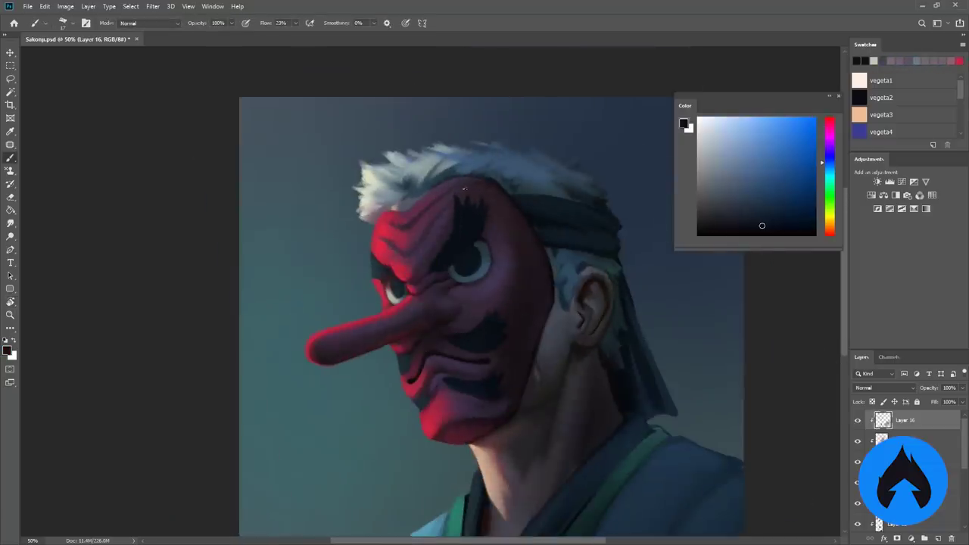
{"action": "right_click", "coordinate": [507, 383]}
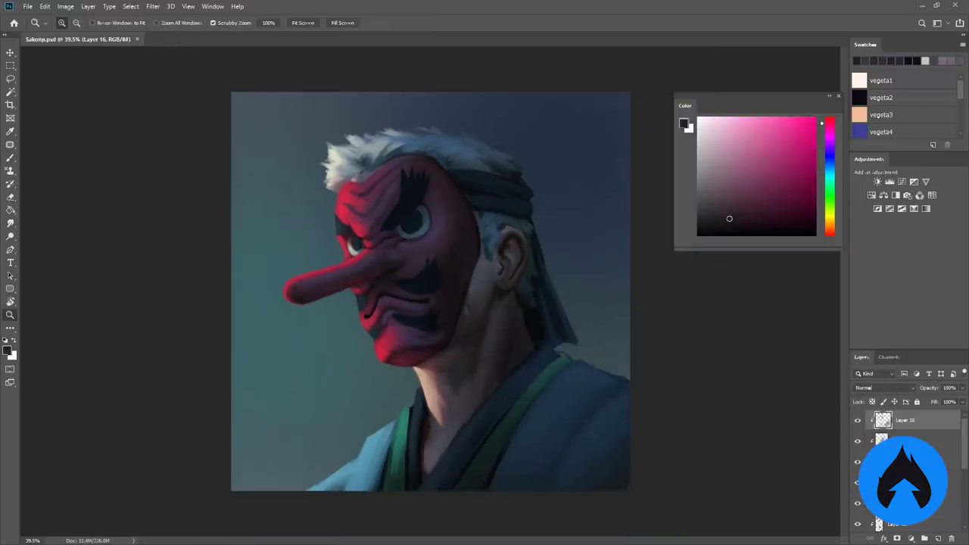
Set up a small textured brush on a new layer and pick a crimson foreground colour.
{"action": "left_click", "coordinate": [333, 333]}
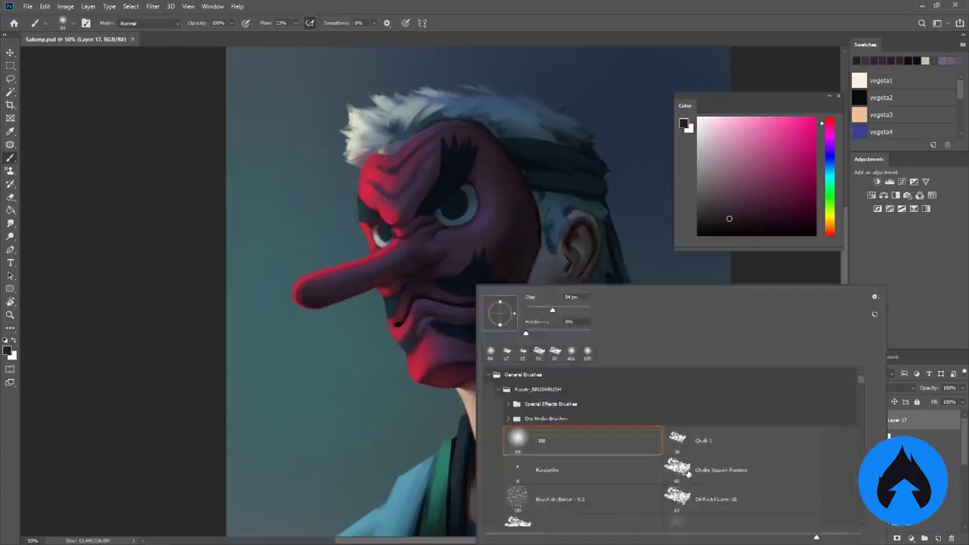
{"action": "key", "text": "Escape"}
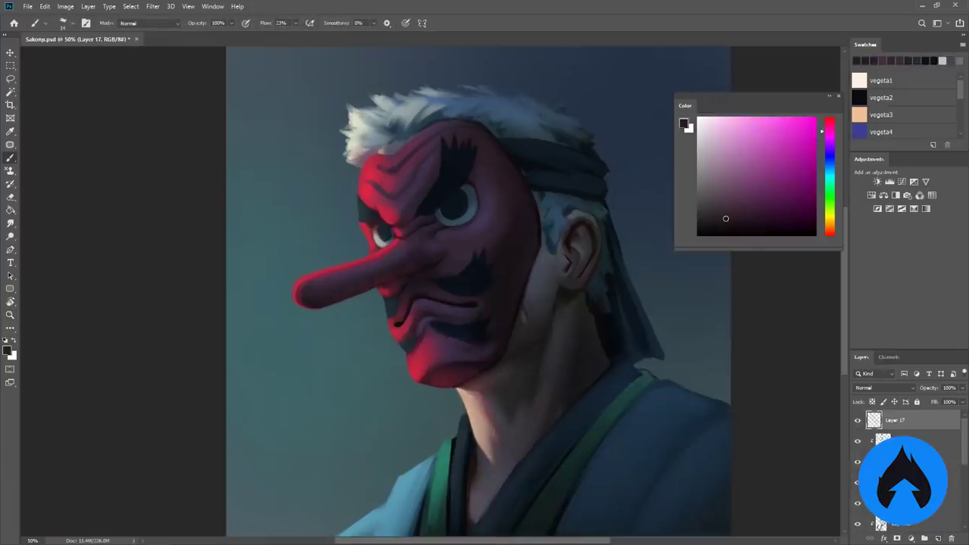
{"action": "left_click_drag", "start_coordinate": [829, 142], "coordinate": [828, 118]}
{"action": "left_click", "coordinate": [787, 154]}
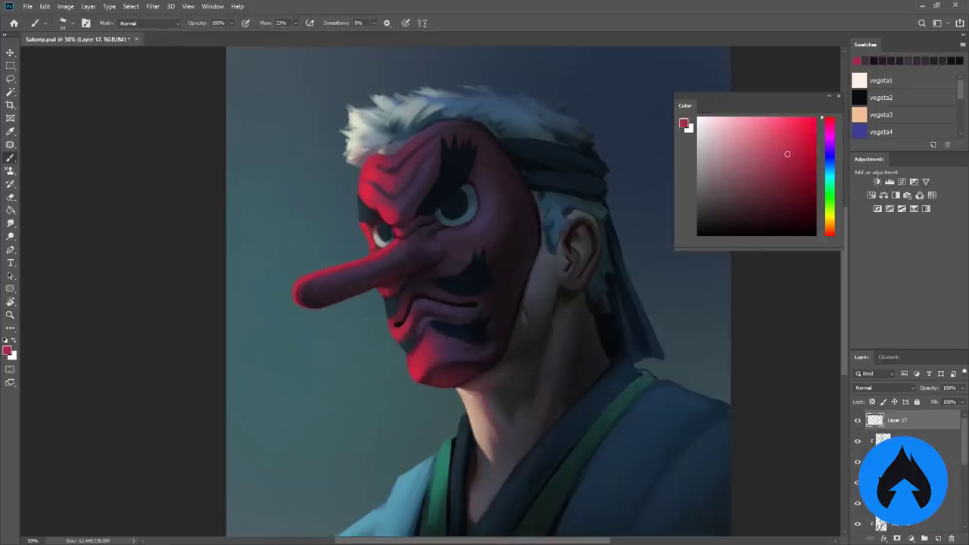
Refine the rim and pupil of the mask's near eye with sampled dark red and purple tones.
{"action": "left_click", "coordinate": [449, 224], "text": "alt"}
{"action": "left_click", "coordinate": [471, 238], "text": "alt"}
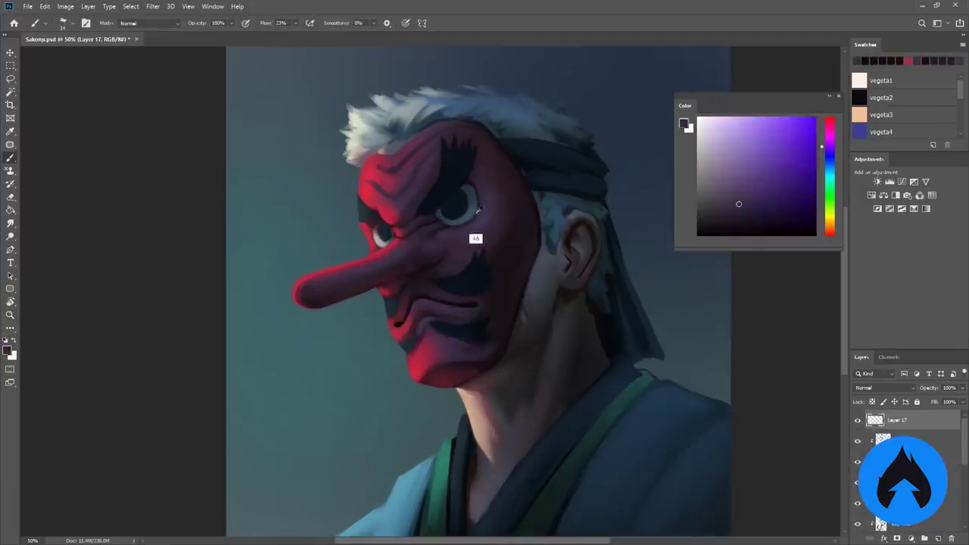
{"action": "left_click", "coordinate": [474, 182], "text": "alt"}
{"action": "left_click_drag", "start_coordinate": [474, 183], "coordinate": [475, 249]}
{"action": "left_click", "coordinate": [443, 218], "text": "alt"}
Repaint the mask's dark moustache and chin markings with sampled charcoal tones.
{"action": "left_click", "coordinate": [491, 305], "text": "alt"}
{"action": "left_click", "coordinate": [443, 395], "text": "alt"}
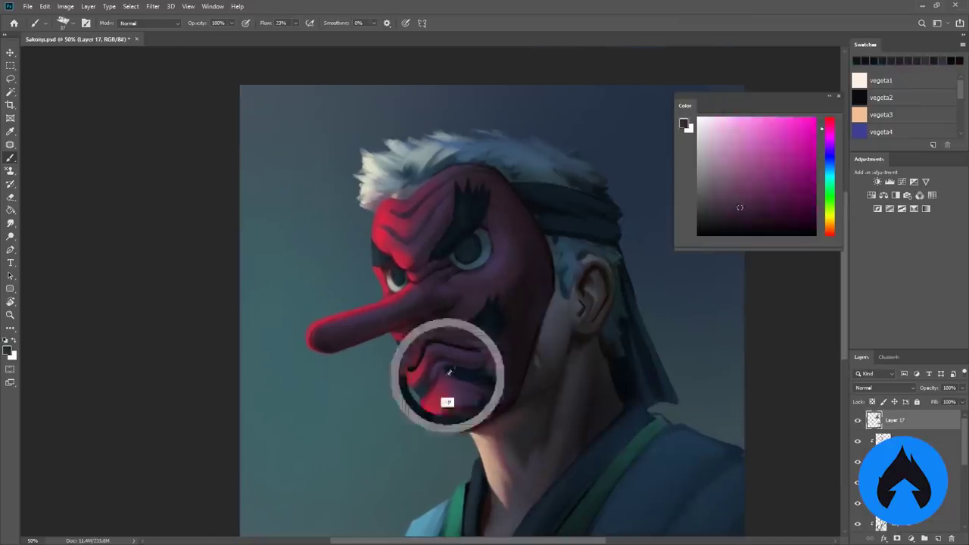
{"action": "left_click", "coordinate": [426, 386], "text": "alt"}
{"action": "left_click_drag", "start_coordinate": [425, 360], "coordinate": [468, 235]}
Add a clipped Soft Light layer and brush warm yellowish light over the hair with a large soft brush.
{"action": "key", "text": "ctrl+shift+alt+n"}
{"action": "key", "text": "ctrl+alt+g"}
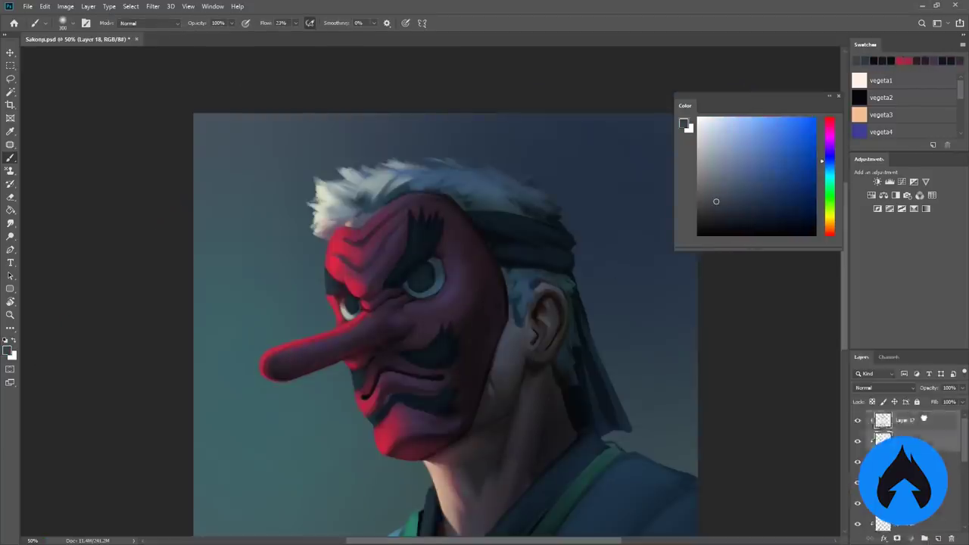
{"action": "left_click", "coordinate": [884, 388]}
{"action": "left_click", "coordinate": [870, 383]}
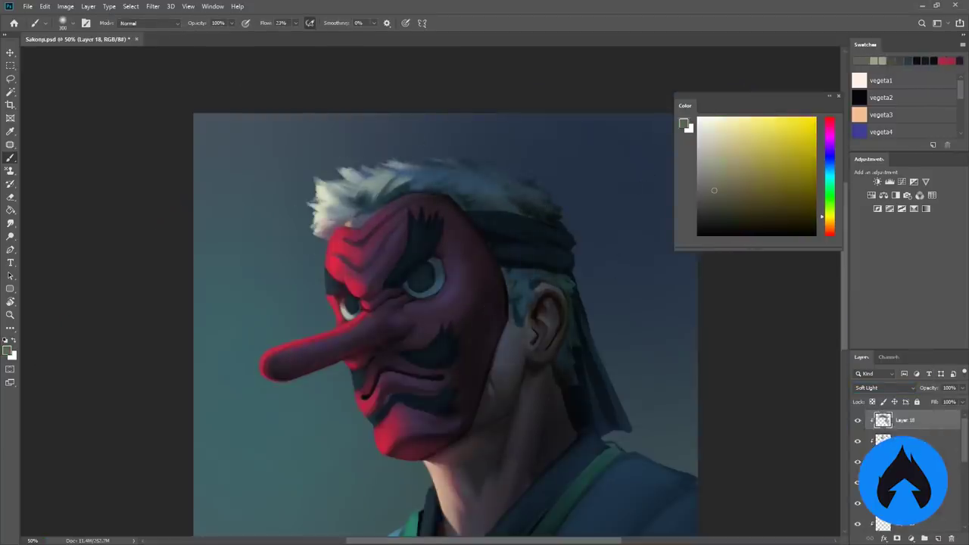
{"action": "mouse_move", "coordinate": [320, 151]}
{"action": "left_mouse_down"}
{"action": "mouse_move", "coordinate": [388, 239]}
{"action": "mouse_move", "coordinate": [353, 190]}
{"action": "left_mouse_up"}
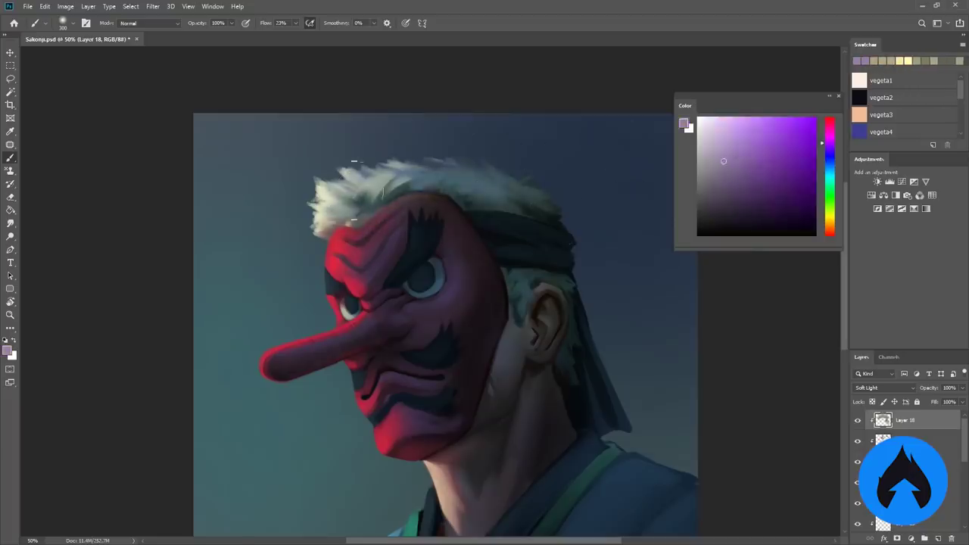
Set the hair light layer to Multiply and retouch the sideburn beside the mask on a new layer with a small textured brush.
{"action": "left_click", "coordinate": [884, 388]}
{"action": "left_click", "coordinate": [874, 331]}
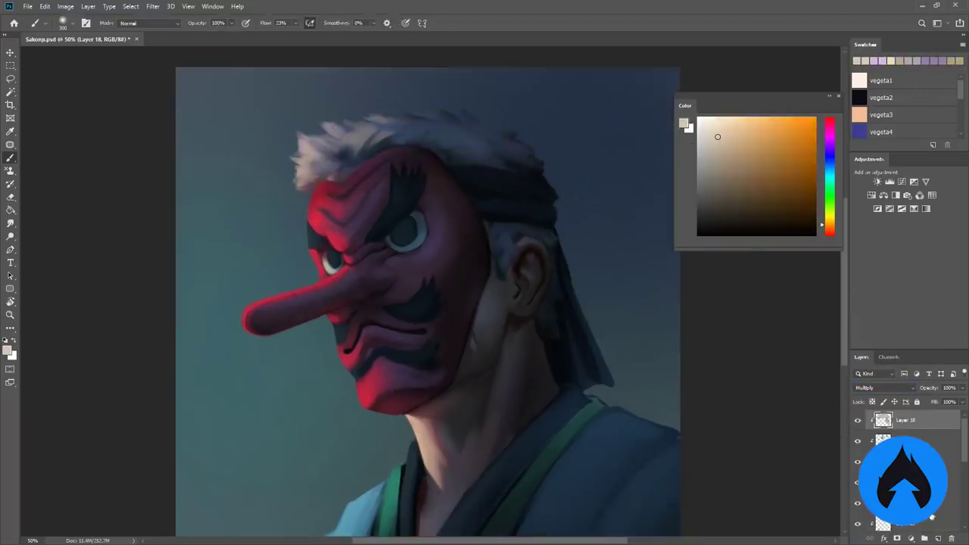
{"action": "right_click", "coordinate": [549, 288]}
{"action": "left_click", "coordinate": [496, 277], "text": "alt"}
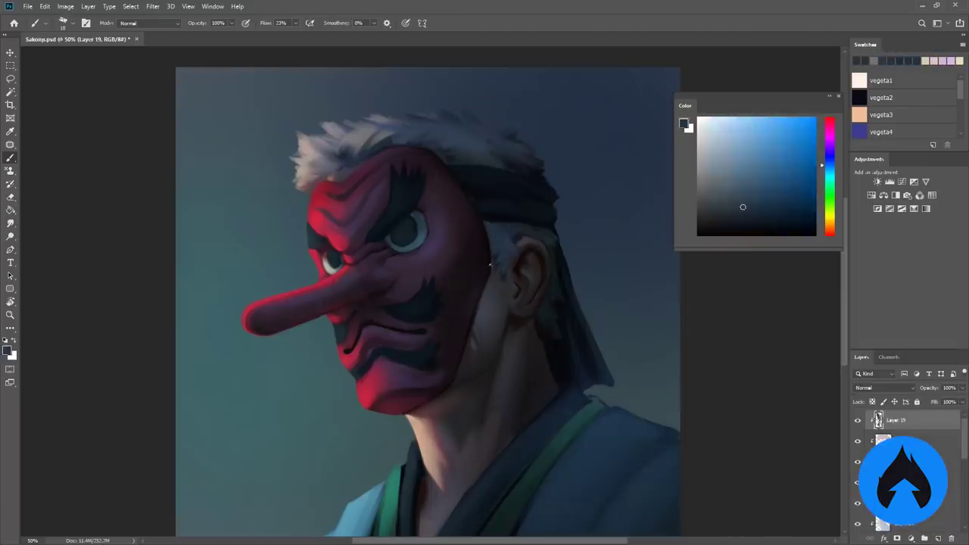
Refine the headband's back edge, nape hair and hanging ribbon on a new layer with sampled dark blue tones.
{"action": "left_click", "coordinate": [560, 255], "text": "alt"}
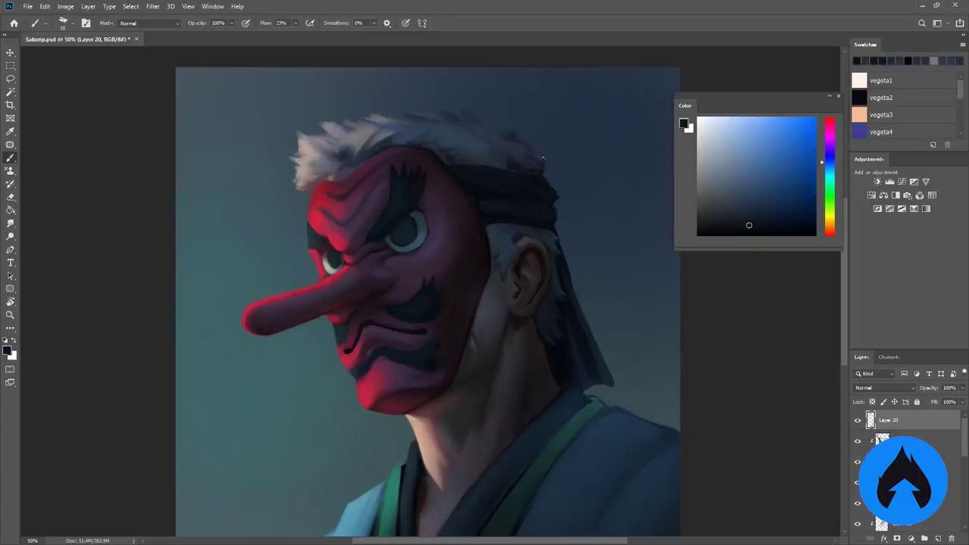
{"action": "left_click", "coordinate": [475, 202], "text": "alt"}
{"action": "left_click_drag", "start_coordinate": [551, 185], "coordinate": [558, 219]}
{"action": "left_click", "coordinate": [579, 272], "text": "alt"}
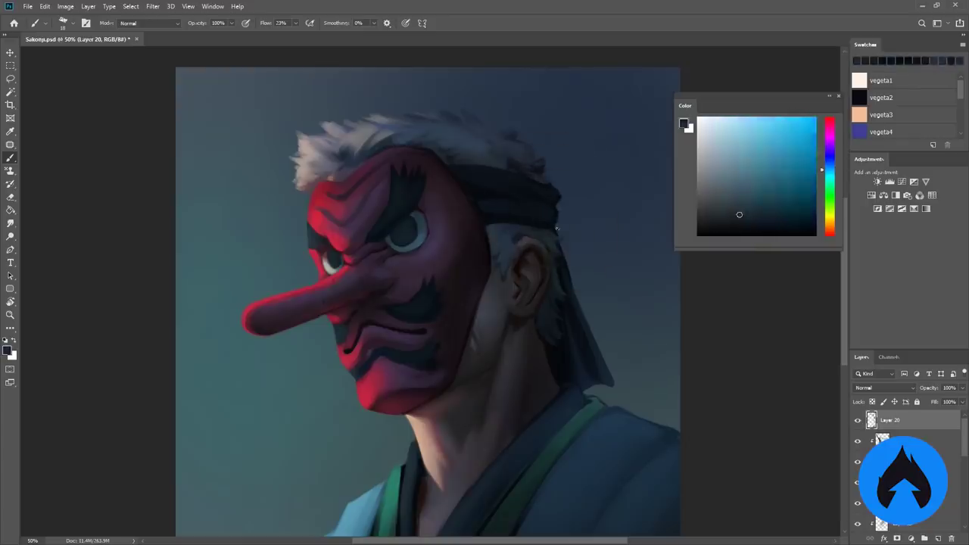
{"action": "left_click_drag", "start_coordinate": [589, 270], "coordinate": [603, 383]}
Deepen the jaw and neck shadows under the ear and beneath the mask's lower edge with sampled dark tones.
{"action": "left_click", "coordinate": [513, 363], "text": "alt"}
{"action": "left_click", "coordinate": [519, 316], "text": "alt"}
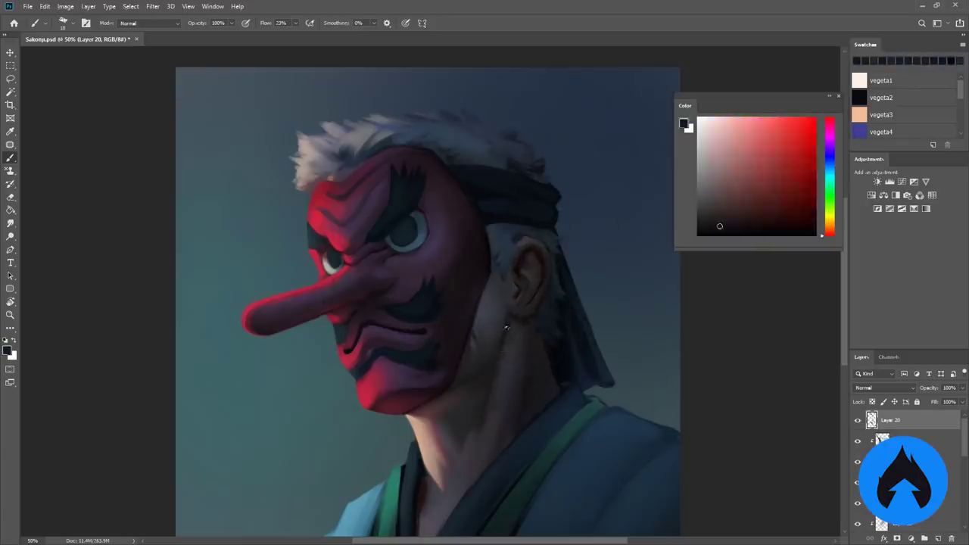
{"action": "left_click", "coordinate": [498, 357], "text": "alt"}
{"action": "left_click_drag", "start_coordinate": [452, 390], "coordinate": [473, 369]}
{"action": "left_click", "coordinate": [465, 381], "text": "alt"}
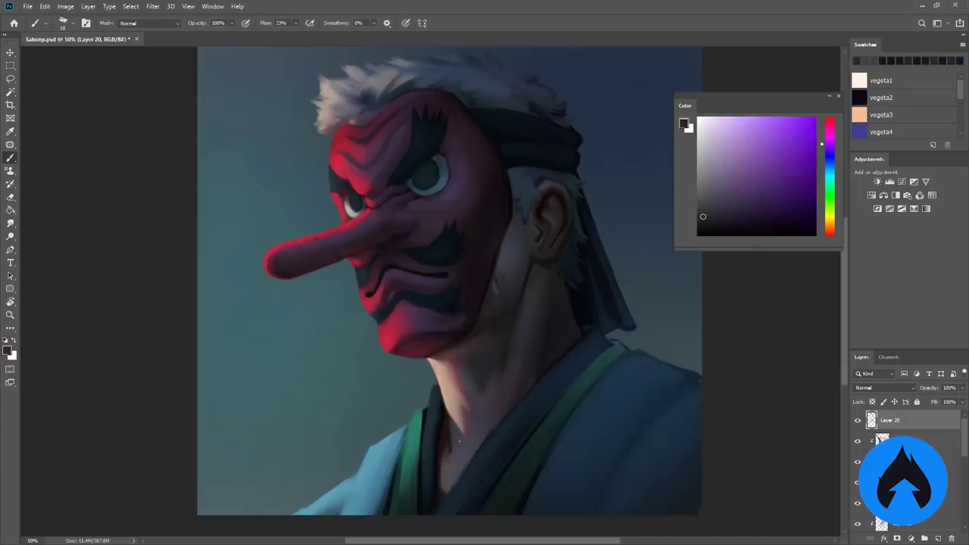
Refine the cheek crease beside the mask and the shaded skin below its chin with sampled skin tones.
{"action": "left_click", "coordinate": [494, 280], "text": "alt"}
{"action": "left_click", "coordinate": [500, 281], "text": "alt"}
{"action": "left_click", "coordinate": [526, 279], "text": "alt"}
{"action": "left_click", "coordinate": [455, 349], "text": "alt"}
{"action": "left_click_drag", "start_coordinate": [537, 401], "coordinate": [540, 428]}
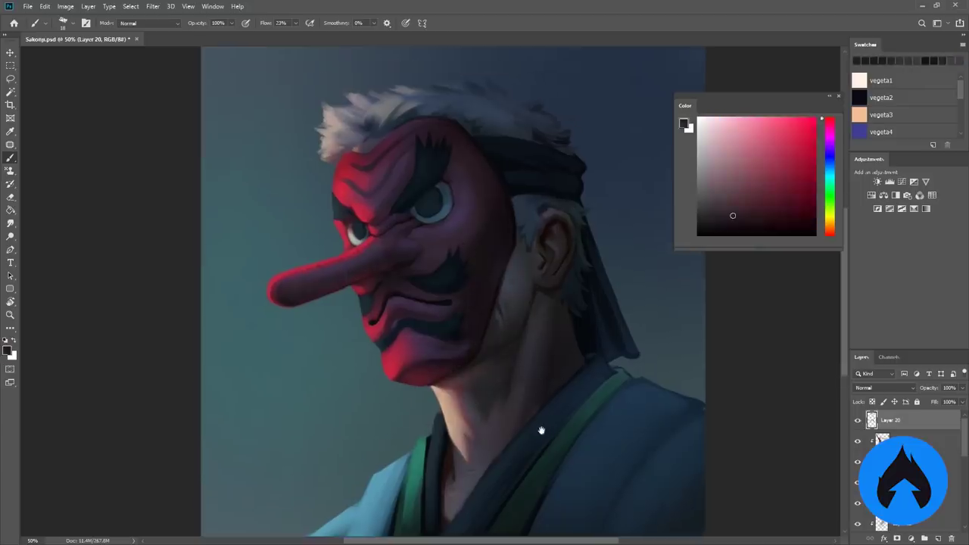
Retouch the neck shadows, collar edge and the mask's cheek and mouth folds with sampled dark tones.
{"action": "left_click", "coordinate": [524, 338], "text": "alt"}
{"action": "left_click", "coordinate": [524, 337], "text": "alt"}
{"action": "left_click", "coordinate": [553, 404], "text": "alt"}
{"action": "left_click_drag", "start_coordinate": [539, 374], "coordinate": [525, 426]}
{"action": "left_click", "coordinate": [504, 407], "text": "alt"}
{"action": "left_click", "coordinate": [444, 265], "text": "alt"}
{"action": "left_click", "coordinate": [388, 286], "text": "alt"}
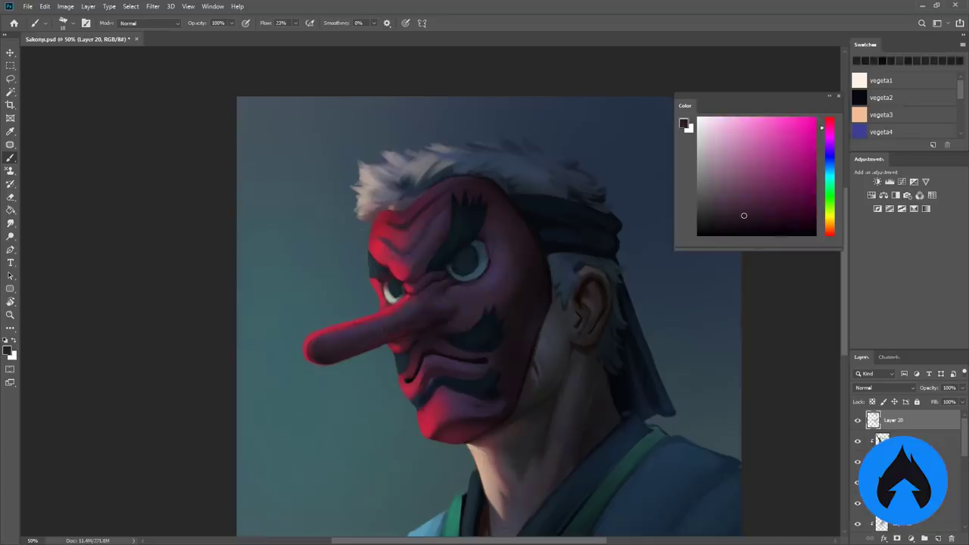
Select the mask's paint layers and brush crimson light over the long nose with a larger textured brush.
{"action": "key", "text": "ctrl+minus"}
{"action": "left_click", "coordinate": [386, 242], "text": "ctrl"}
{"action": "right_click", "coordinate": [448, 281]}
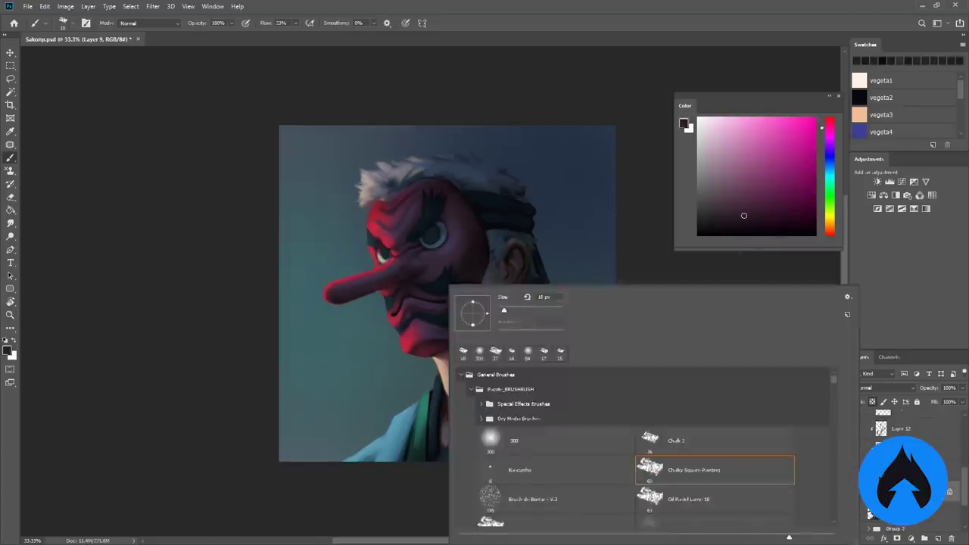
{"action": "key", "text": "Escape"}
{"action": "left_click_drag", "start_coordinate": [341, 287], "coordinate": [360, 296]}
{"action": "left_click", "coordinate": [428, 273], "text": "ctrl"}
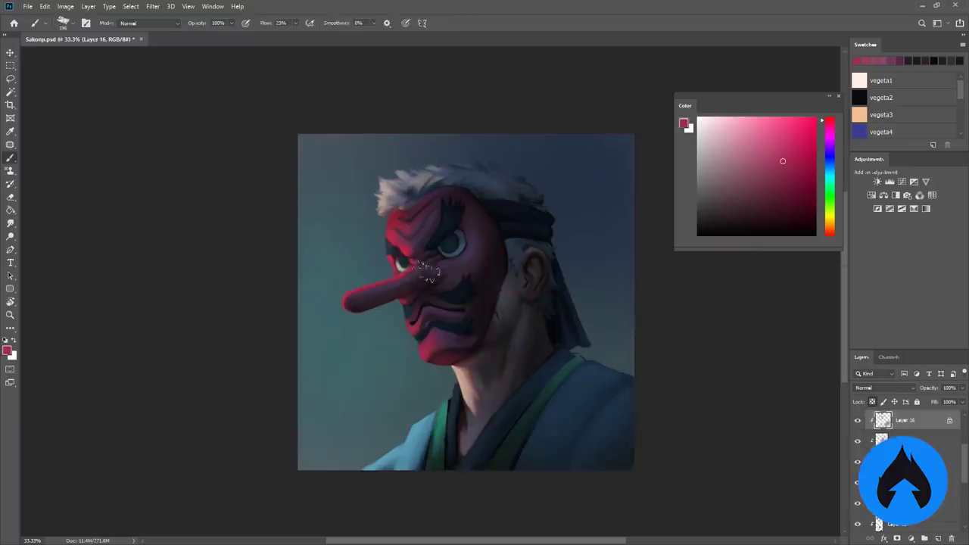
{"action": "left_click", "coordinate": [493, 428], "text": "ctrl"}
{"action": "scroll", "coordinate": [492, 429], "scroll_direction": "down", "scroll_amount": 1}
{"action": "scroll", "coordinate": [502, 439], "scroll_direction": "up", "scroll_amount": 3}
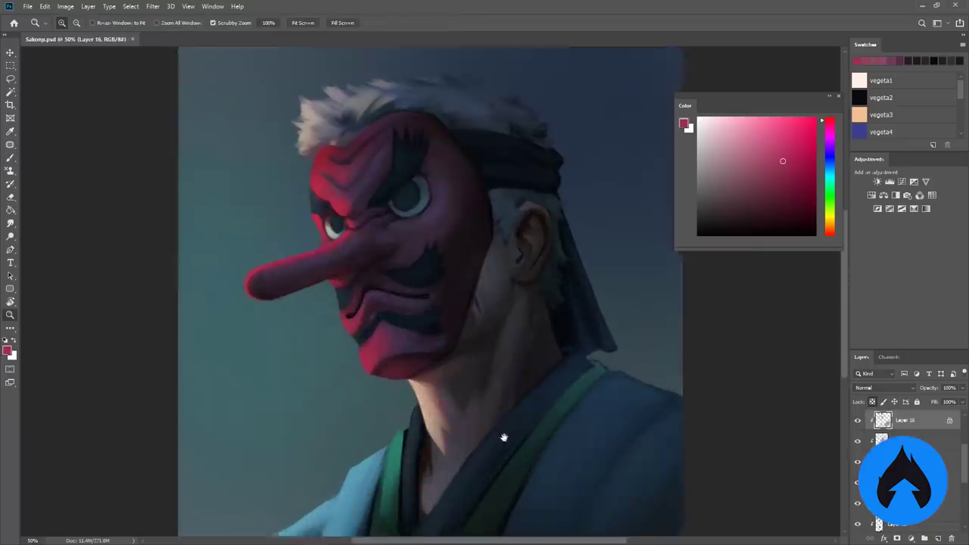
Create a merged copy of the figure group and clean up the hair's outer edge with the Eraser.
{"action": "scroll", "coordinate": [369, 162], "scroll_direction": "down", "scroll_amount": 1}
{"action": "left_click", "coordinate": [328, 79], "text": "ctrl"}
{"action": "key", "text": "e"}
{"action": "scroll", "coordinate": [328, 79], "scroll_direction": "up", "scroll_amount": 1}
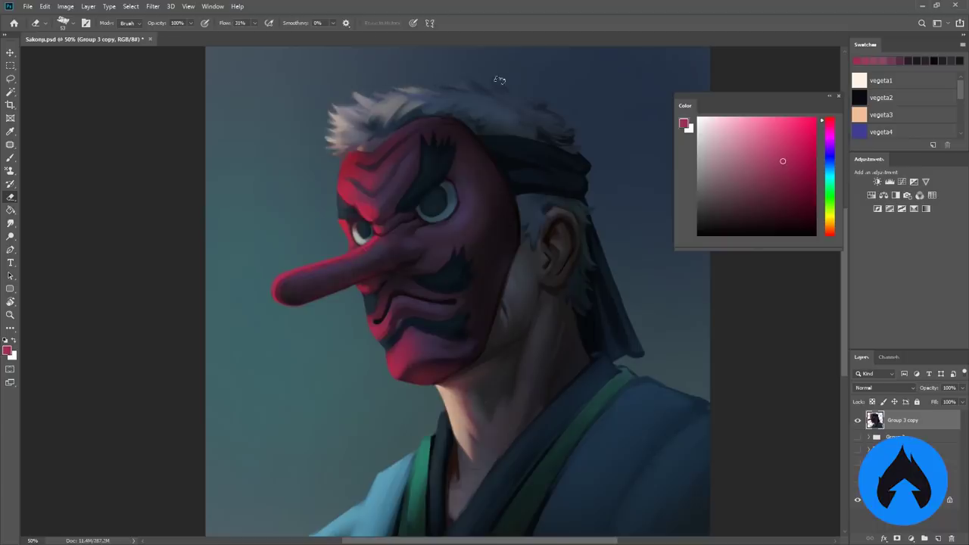
Repaint the hairline above the mask's forehead with a small brush in sampled dark greys, and save the file.
{"action": "key", "text": "b"}
{"action": "left_click", "coordinate": [531, 220], "text": "alt"}
{"action": "left_click", "coordinate": [363, 125], "text": "alt"}
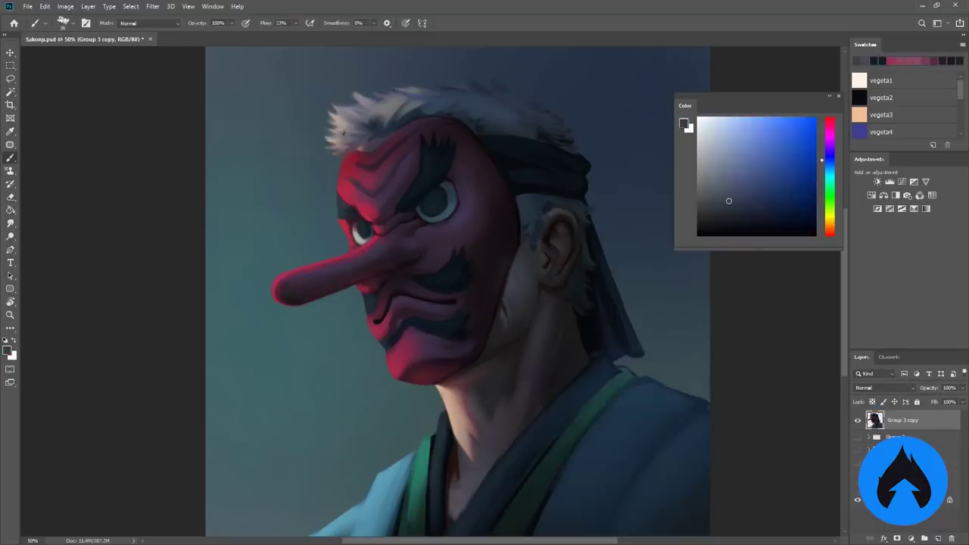
{"action": "right_click", "coordinate": [363, 155]}
{"action": "key", "text": "ctrl+s"}
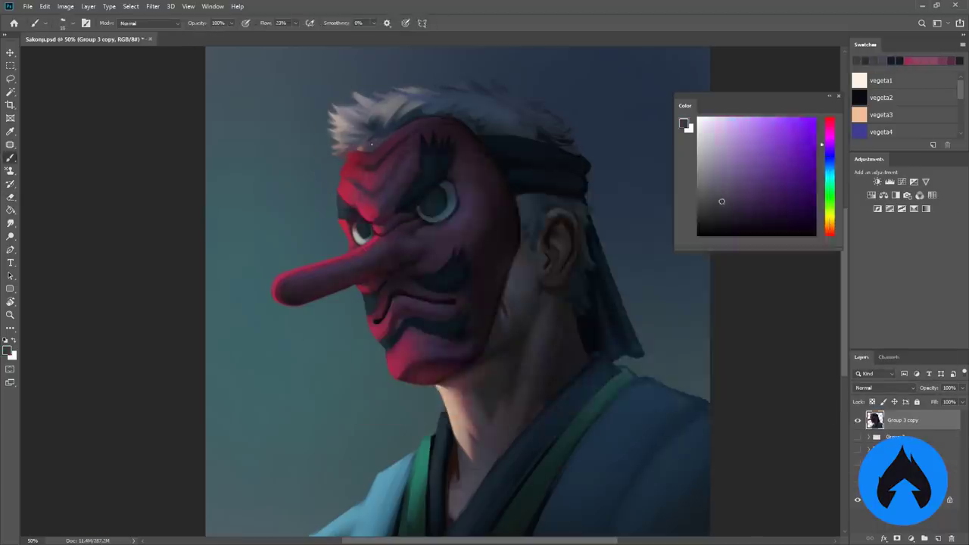
Define the mask's outer contour and mouth line with sampled near-black reds on a new clipped layer.
{"action": "left_click", "coordinate": [339, 186], "text": "alt"}
{"action": "key", "text": "r"}
{"action": "mouse_move", "coordinate": [338, 185]}
{"action": "left_mouse_down"}
{"action": "mouse_move", "coordinate": [411, 395]}
{"action": "mouse_move", "coordinate": [346, 404]}
{"action": "mouse_move", "coordinate": [530, 190]}
{"action": "mouse_move", "coordinate": [497, 366]}
{"action": "mouse_move", "coordinate": [469, 374]}
{"action": "left_mouse_up"}
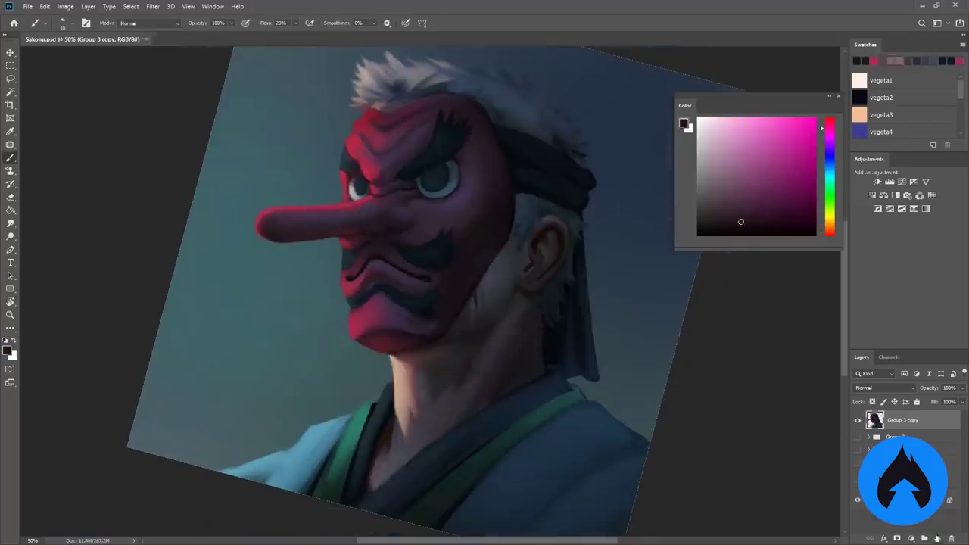
{"action": "key", "text": "ctrl+shift+alt+n"}
{"action": "key", "text": "b"}
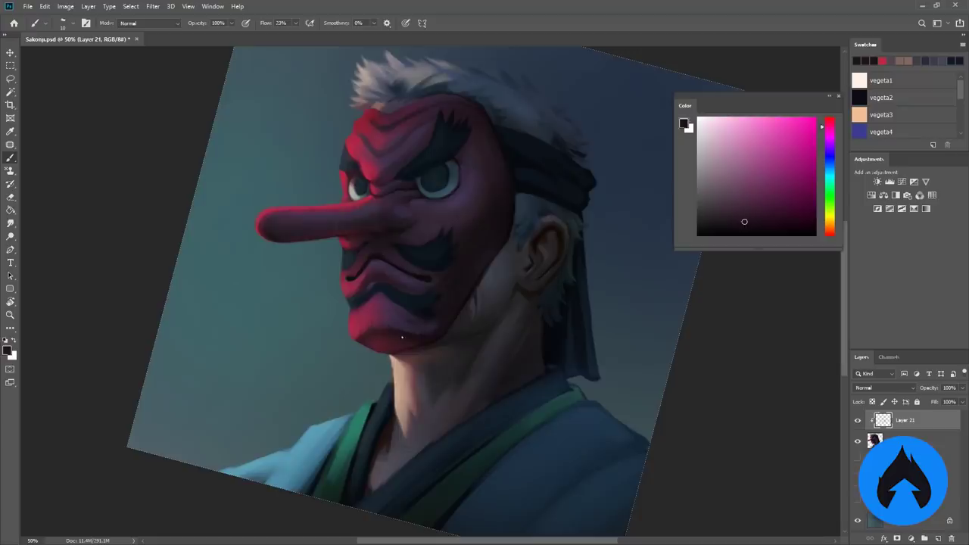
{"action": "key", "text": "r"}
{"action": "left_click_drag", "start_coordinate": [402, 336], "coordinate": [471, 318]}
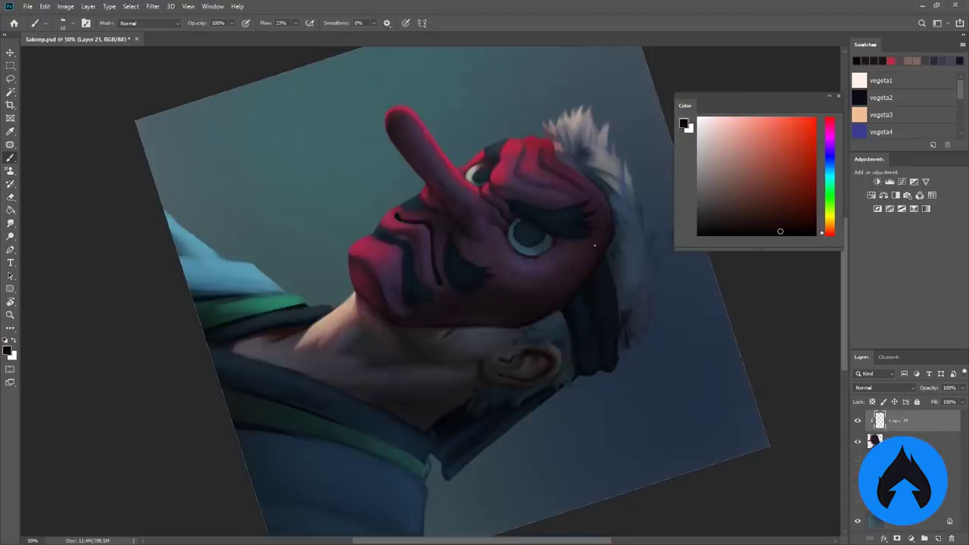
{"action": "left_click_drag", "start_coordinate": [594, 246], "coordinate": [389, 112]}
{"action": "left_click_drag", "start_coordinate": [481, 115], "coordinate": [470, 142]}
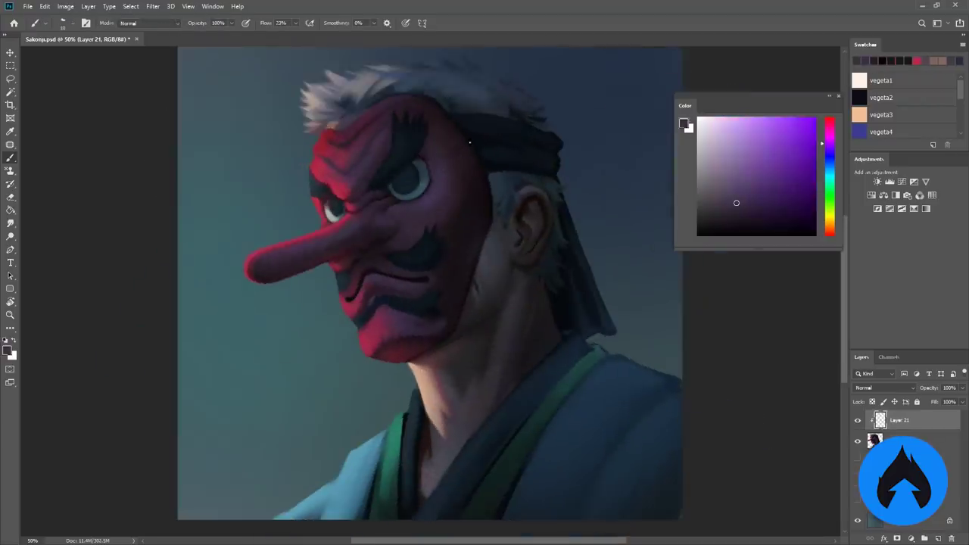
Sharpen the mask's brow and forehead wrinkles with sampled dark plum tones, adding another clipped layer.
{"action": "left_click_drag", "start_coordinate": [457, 282], "coordinate": [495, 404]}
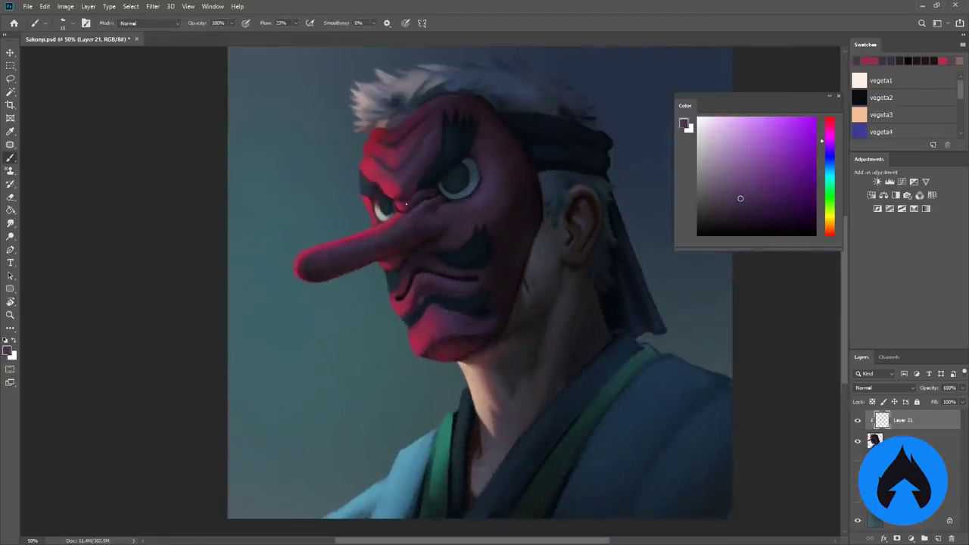
{"action": "left_click", "coordinate": [403, 196], "text": "alt"}
{"action": "key", "text": "ctrl+shift+alt+n"}
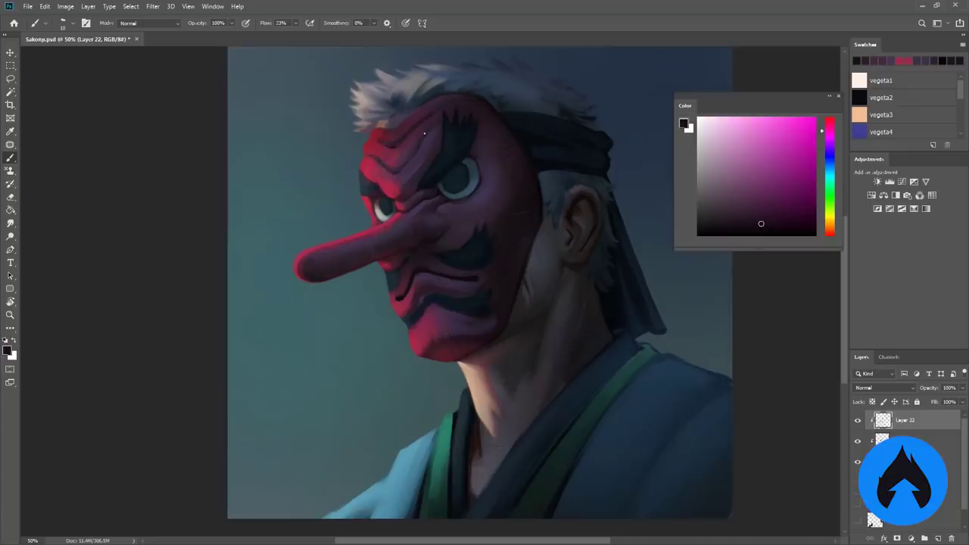
{"action": "left_click", "coordinate": [529, 154], "text": "alt"}
{"action": "left_click", "coordinate": [424, 207], "text": "alt"}
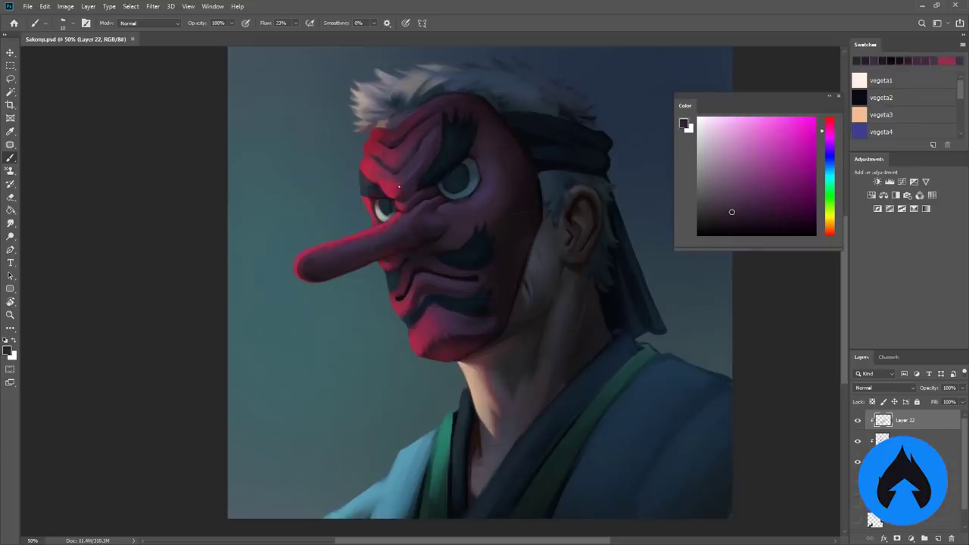
Clean up the mask's dark moustache, mouth and chin markings with sampled charcoal and plum tones.
{"action": "left_click_drag", "start_coordinate": [398, 185], "coordinate": [364, 159]}
{"action": "left_click", "coordinate": [404, 275], "text": "alt"}
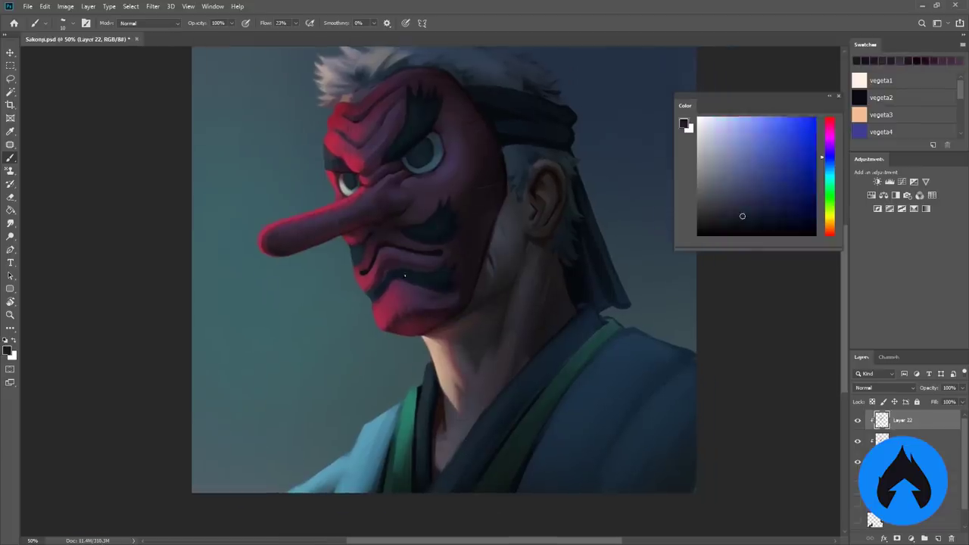
{"action": "left_click", "coordinate": [378, 299], "text": "alt"}
{"action": "left_click", "coordinate": [356, 249], "text": "alt"}
{"action": "left_click", "coordinate": [408, 211], "text": "alt"}
{"action": "mouse_move", "coordinate": [503, 317]}
{"action": "left_mouse_down"}
{"action": "mouse_move", "coordinate": [503, 340]}
{"action": "mouse_move", "coordinate": [497, 326]}
{"action": "left_mouse_up"}
{"action": "left_click", "coordinate": [363, 303], "text": "alt"}
{"action": "left_click", "coordinate": [424, 242], "text": "alt"}
Repaint the sideburn hair and the ear's folds with sampled dark grey and blue tones.
{"action": "left_click", "coordinate": [522, 189], "text": "alt"}
{"action": "left_click", "coordinate": [521, 206], "text": "alt"}
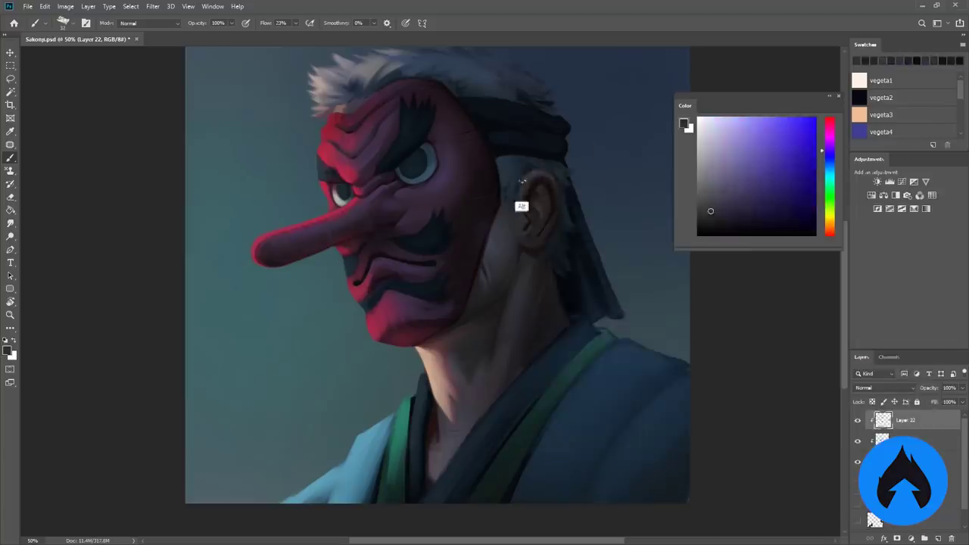
{"action": "left_click", "coordinate": [522, 206], "text": "alt"}
{"action": "left_click", "coordinate": [522, 206], "text": "alt"}
{"action": "left_click", "coordinate": [595, 331], "text": "alt"}
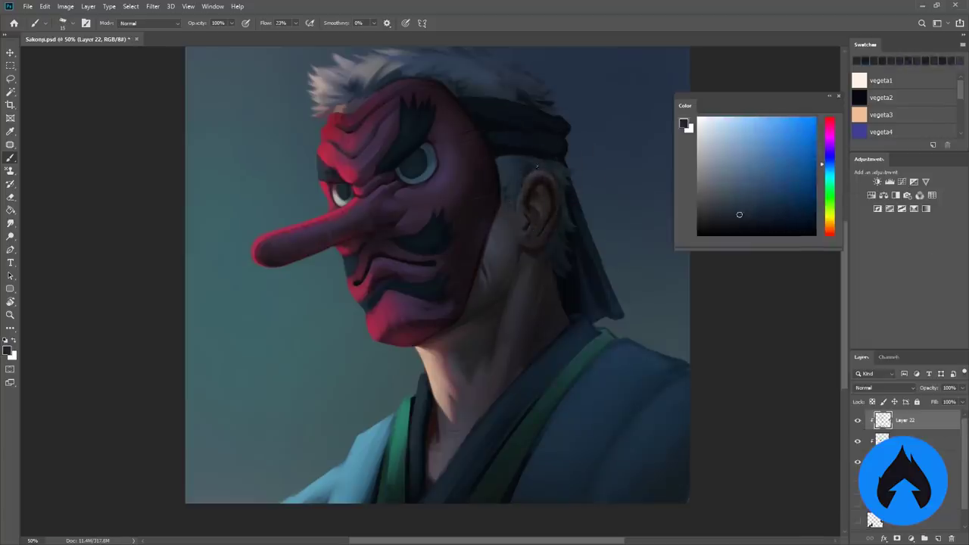
{"action": "left_click", "coordinate": [536, 196], "text": "alt"}
{"action": "left_click_drag", "start_coordinate": [558, 207], "coordinate": [540, 234]}
Tidy the mask's rear edge and the hairline along its top with sampled dark tones.
{"action": "left_click", "coordinate": [486, 285], "text": "alt"}
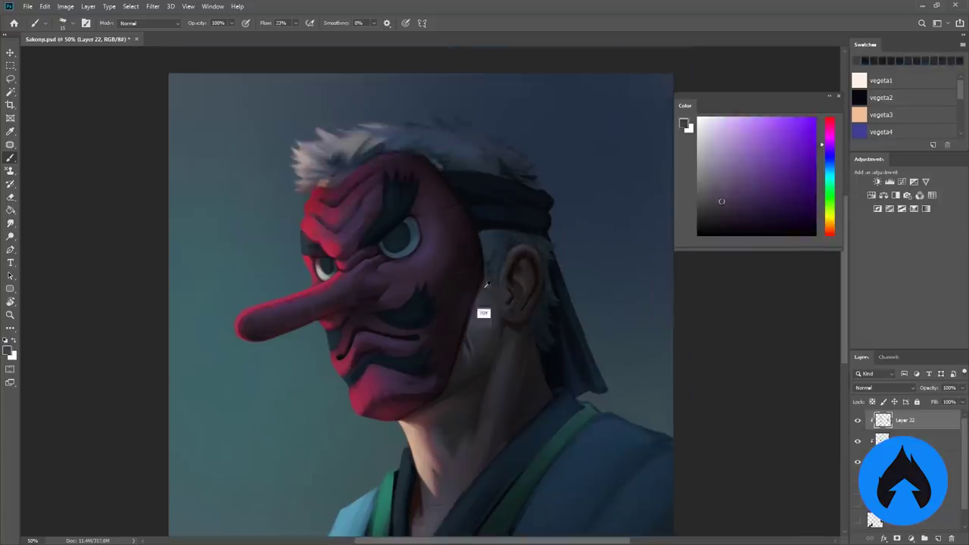
{"action": "left_click", "coordinate": [443, 163], "text": "alt"}
{"action": "left_click", "coordinate": [375, 157], "text": "alt"}
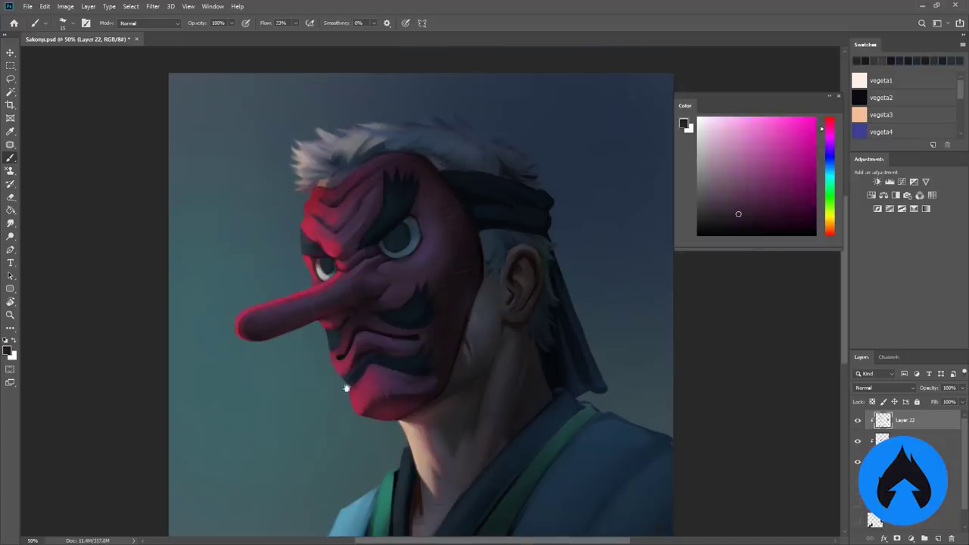
Paint folds into the near-side collar and green lapel trim on a new layer with sampled dark blue and green.
{"action": "scroll", "coordinate": [346, 387], "scroll_direction": "down", "scroll_amount": 3}
{"action": "left_click", "coordinate": [406, 353], "text": "alt"}
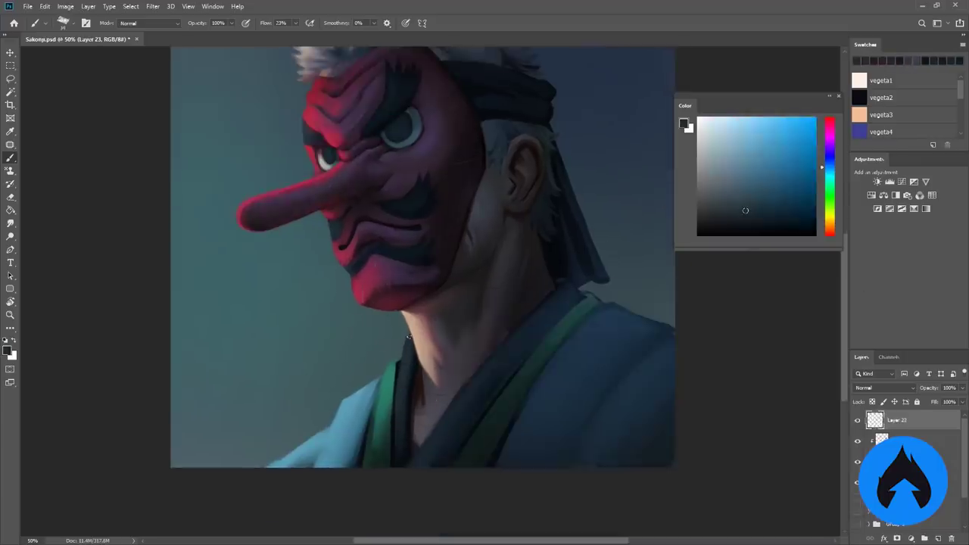
{"action": "left_click", "coordinate": [387, 399], "text": "alt"}
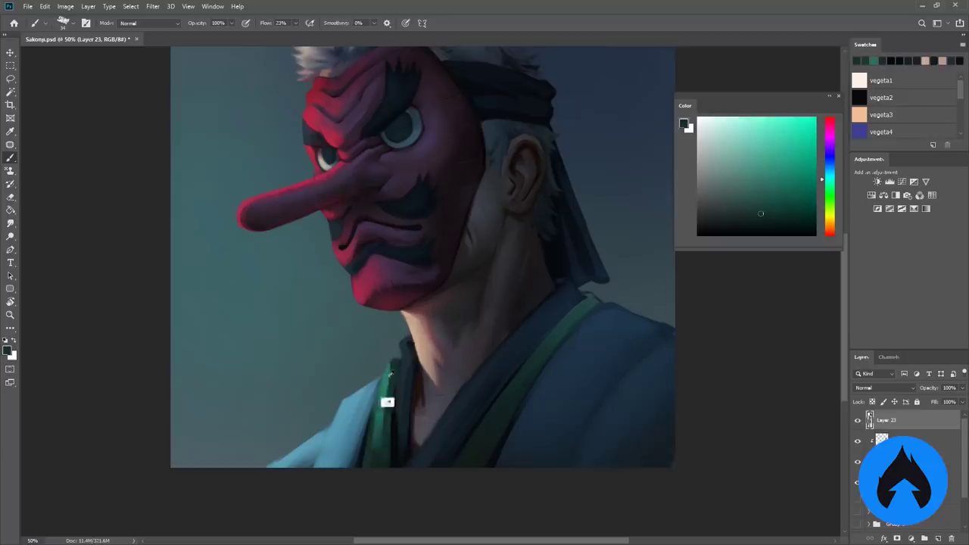
{"action": "scroll", "coordinate": [424, 394], "scroll_direction": "down", "scroll_amount": 1}
{"action": "left_click", "coordinate": [502, 385], "text": "alt"}
{"action": "right_click", "coordinate": [512, 288]}
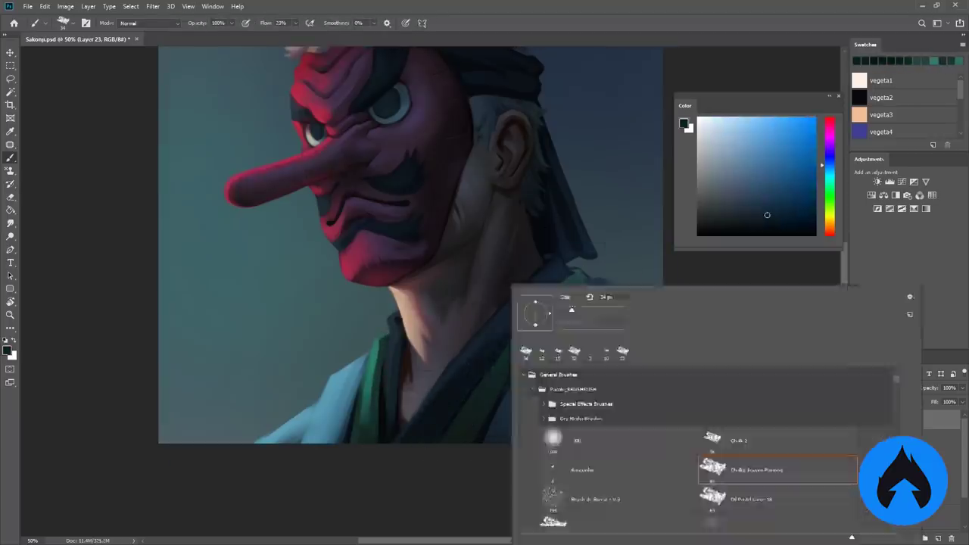
{"action": "key", "text": "Escape"}
Darken the robe's dark blue collar up to the nape and retouch the headband's edge with sampled dark blues.
{"action": "left_click", "coordinate": [492, 338], "text": "alt"}
{"action": "left_click", "coordinate": [561, 274], "text": "alt"}
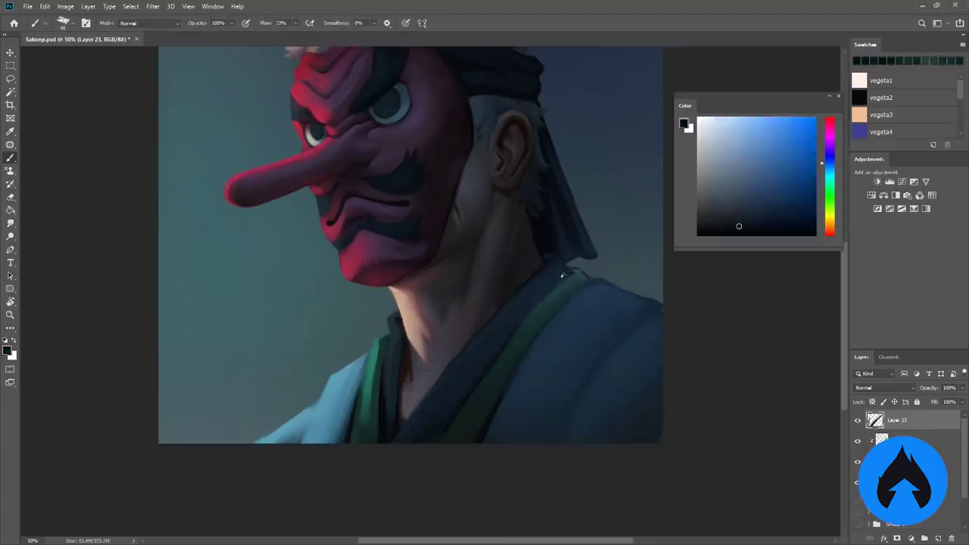
{"action": "left_click", "coordinate": [446, 402], "text": "alt"}
{"action": "left_click", "coordinate": [562, 260], "text": "alt"}
{"action": "key", "text": "r"}
{"action": "left_click_drag", "start_coordinate": [554, 190], "coordinate": [486, 149]}
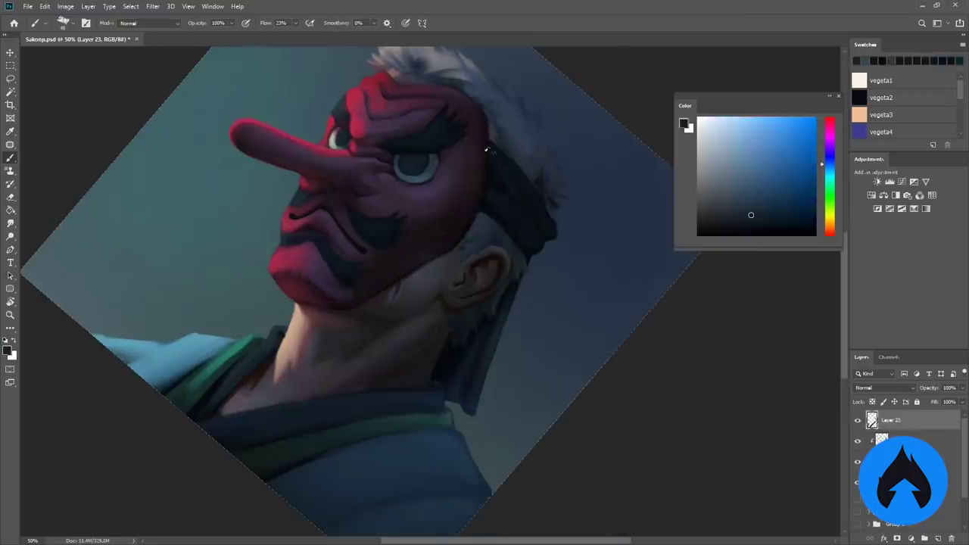
{"action": "key", "text": "r"}
{"action": "key", "text": "Escape"}
Duplicate the finished figure group and view the whole painting.
{"action": "key", "text": "z"}
{"action": "left_click_drag", "start_coordinate": [567, 205], "coordinate": [485, 404]}
{"action": "key", "text": "ctrl+j"}
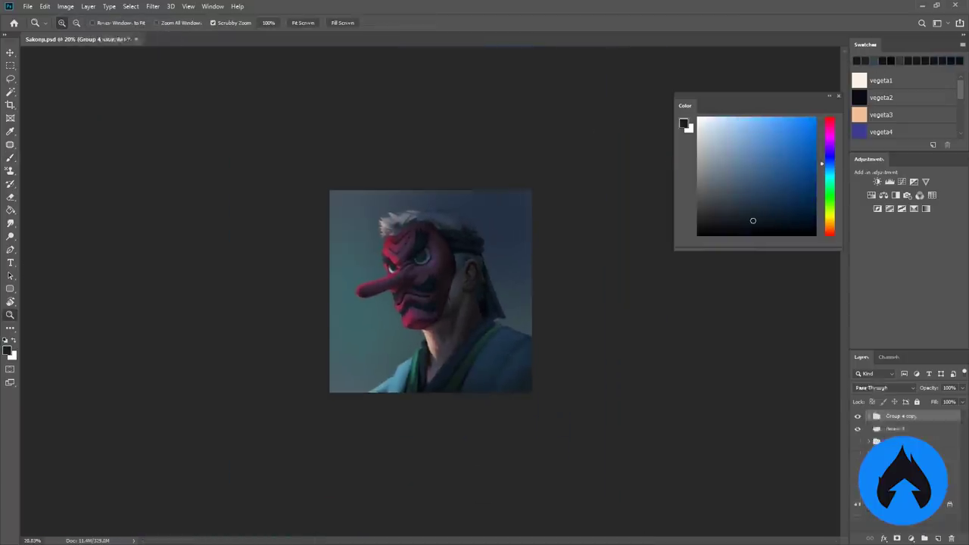
Add a layer behind the figure and paint pale wispy streaks behind the head with a large Chalky Square textured brush.
{"action": "key", "text": "ctrl+shift+alt+n"}
{"action": "key", "text": "b"}
{"action": "right_click", "coordinate": [534, 246]}
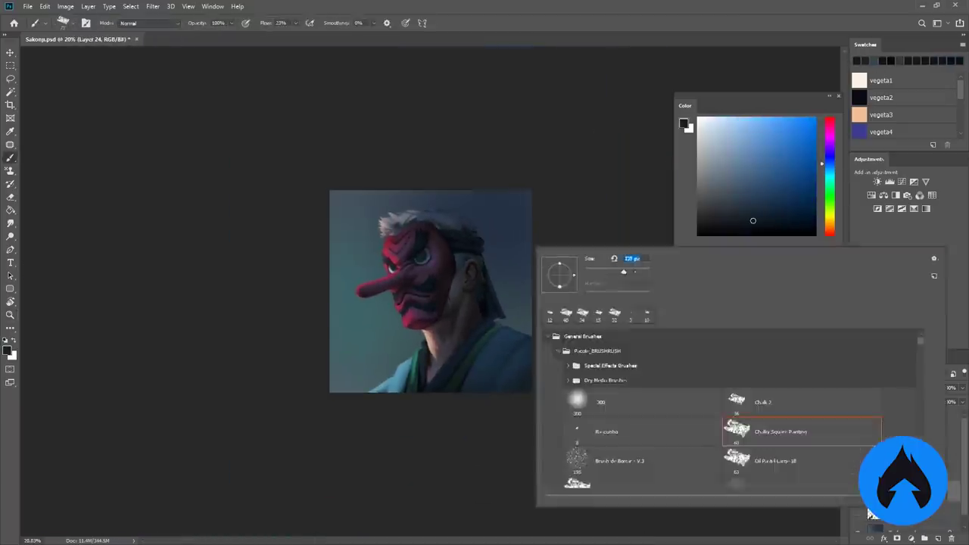
{"action": "left_click", "coordinate": [550, 199], "text": "alt"}
{"action": "right_click", "coordinate": [504, 256]}
{"action": "mouse_move", "coordinate": [473, 227]}
{"action": "left_mouse_down"}
{"action": "mouse_move", "coordinate": [530, 203]}
{"action": "mouse_move", "coordinate": [435, 214]}
{"action": "left_mouse_up"}
{"action": "left_click_drag", "start_coordinate": [492, 195], "coordinate": [443, 211]}
Soften the wisps with the Eraser and add grey-teal streaks in the background around the mask's nose and chin.
{"action": "key", "text": "e"}
{"action": "mouse_move", "coordinate": [522, 199]}
{"action": "left_mouse_down"}
{"action": "mouse_move", "coordinate": [473, 212]}
{"action": "mouse_move", "coordinate": [492, 241]}
{"action": "left_mouse_up"}
{"action": "left_click_drag", "start_coordinate": [390, 294], "coordinate": [334, 312]}
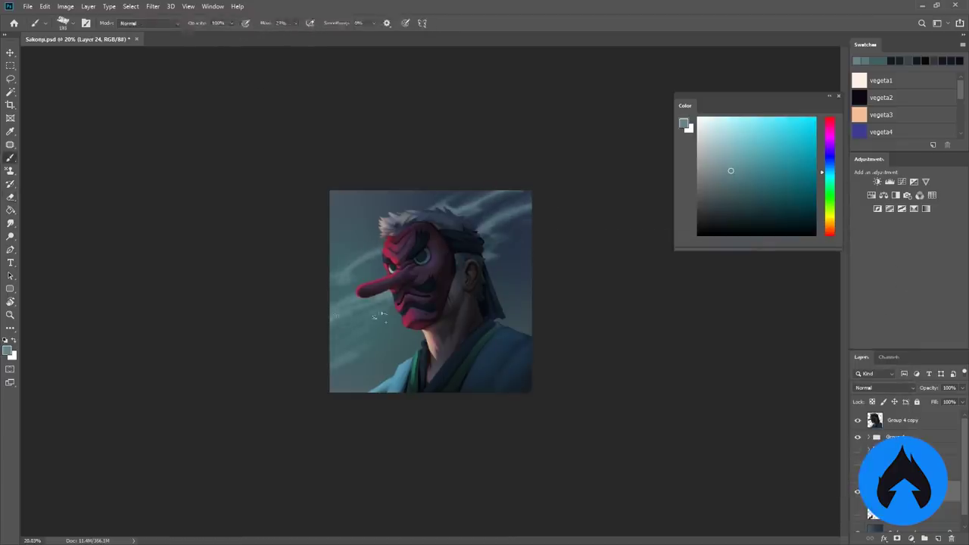
{"action": "left_click_drag", "start_coordinate": [406, 318], "coordinate": [333, 355]}
{"action": "key", "text": "b"}
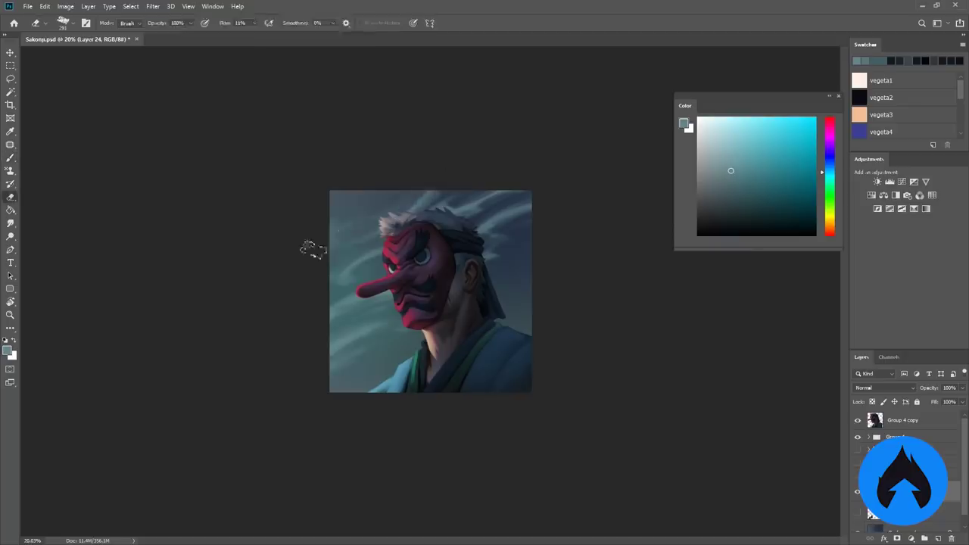
Soften the background wisps below the mask's nose and apply a Motion Blur to their layer at an angle of 180°.
{"action": "right_click", "coordinate": [534, 266]}
{"action": "left_click_drag", "start_coordinate": [423, 333], "coordinate": [333, 382]}
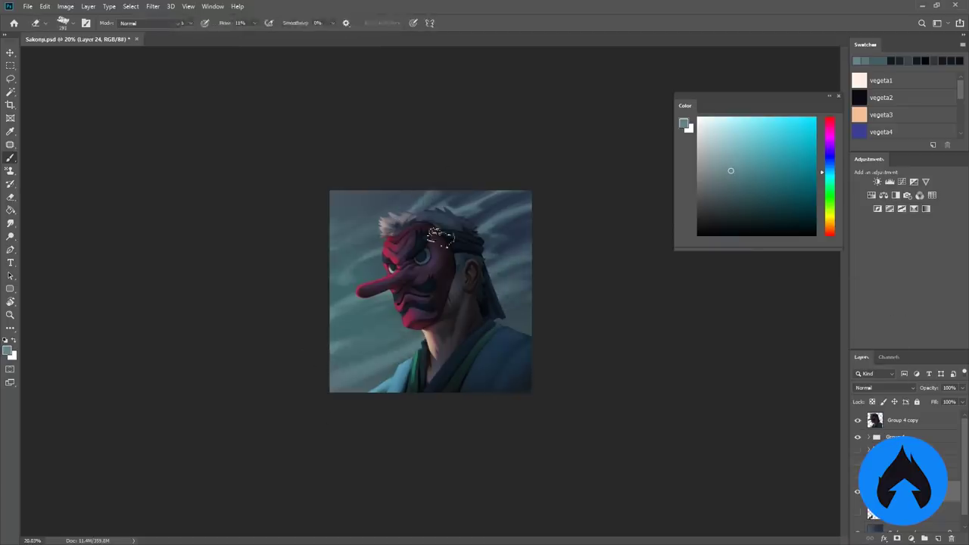
{"action": "left_click", "coordinate": [153, 6]}
{"action": "mouse_move", "coordinate": [190, 177]}
{"action": "left_click", "coordinate": [368, 236]}
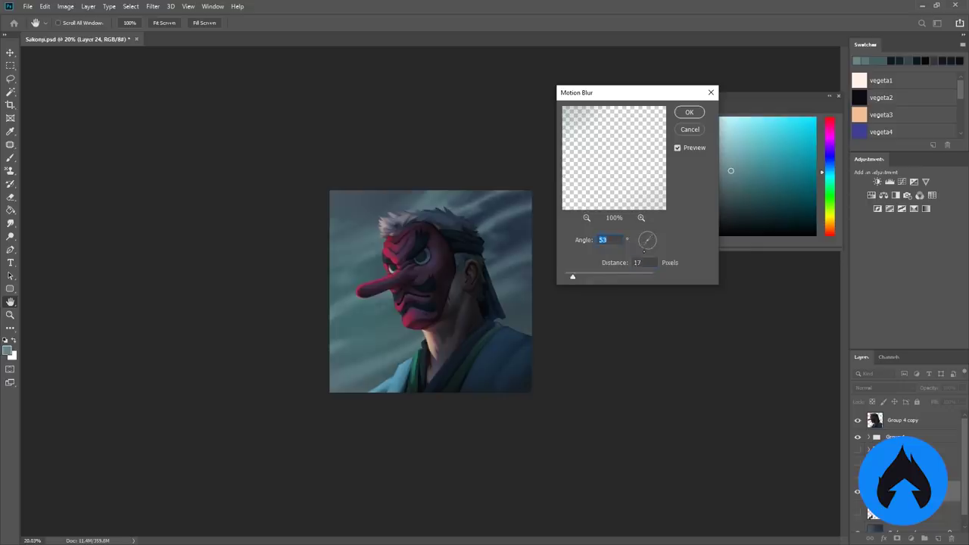
{"action": "type", "text": "180"}
{"action": "key", "text": "Return"}
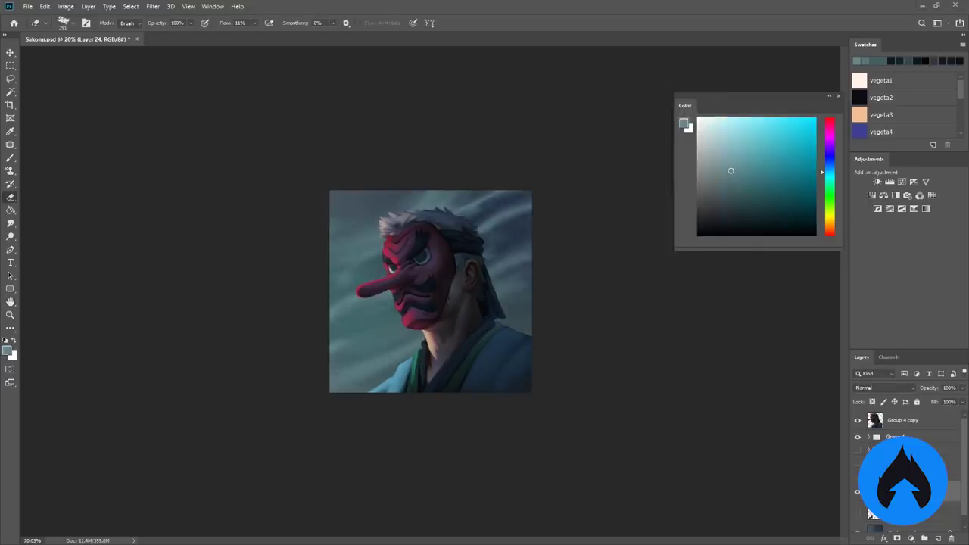
Add a layer behind the figure and paint a dark navy pine tree behind the headband's tails, shaping it with the Eraser.
{"action": "key", "text": "ctrl+shift+alt+n"}
{"action": "key", "text": "b"}
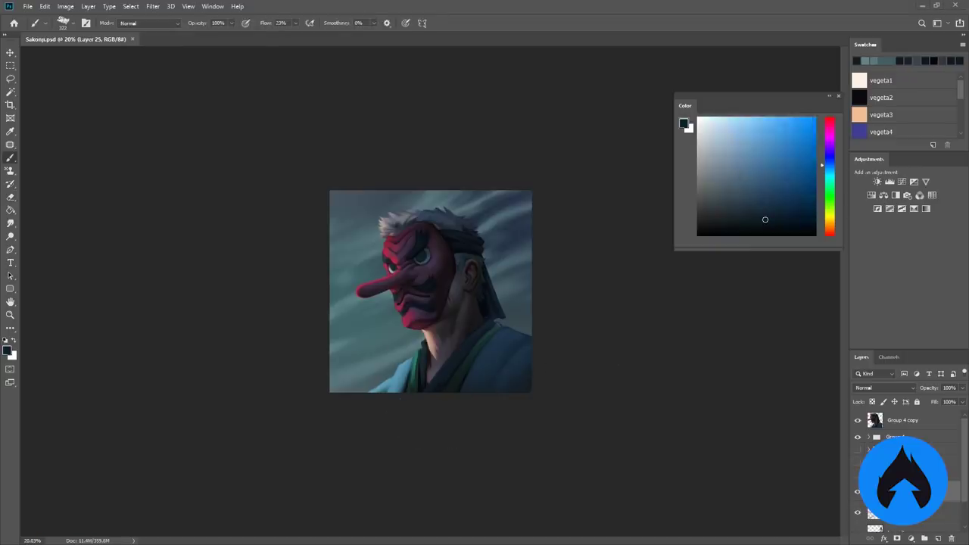
{"action": "left_click", "coordinate": [520, 330]}
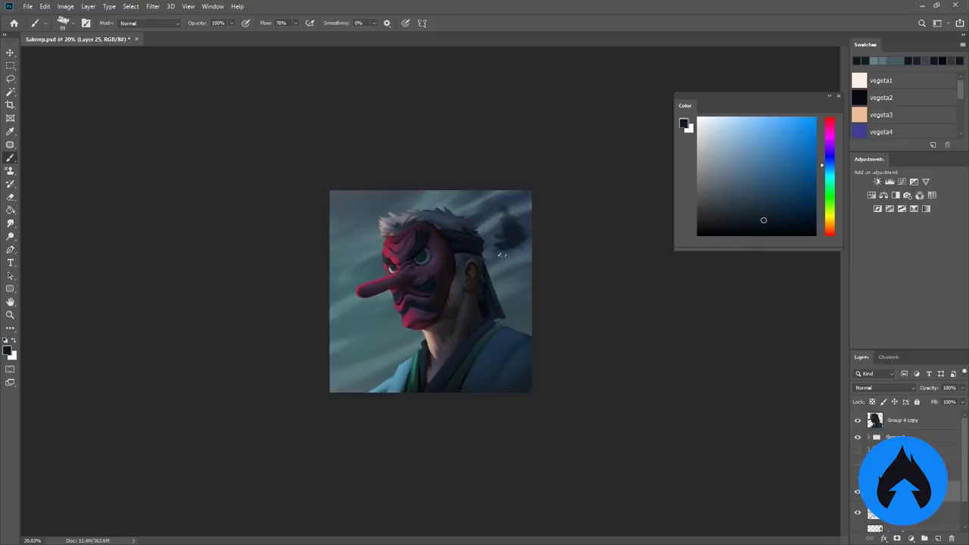
{"action": "key", "text": "e"}
{"action": "right_click", "coordinate": [517, 311]}
{"action": "double_click", "coordinate": [564, 468]}
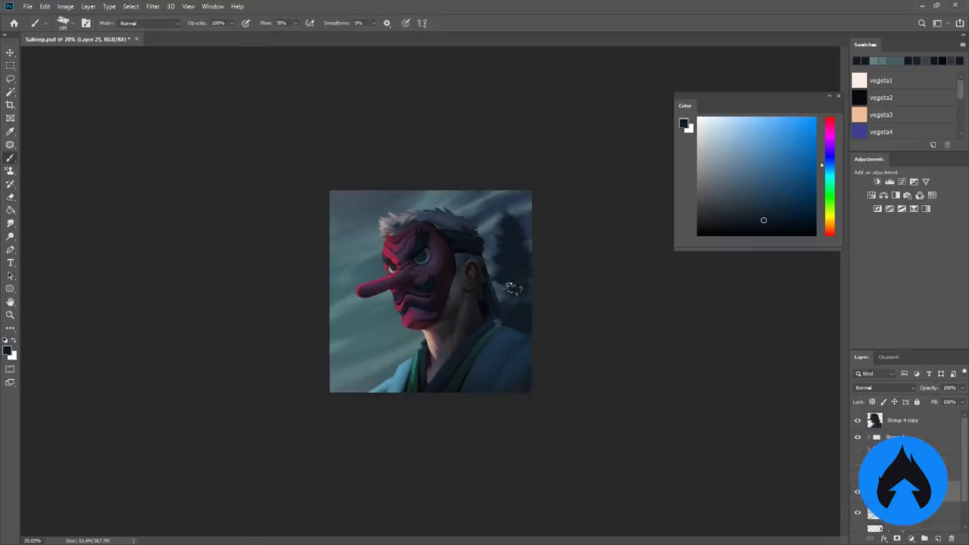
{"action": "key", "text": "b"}
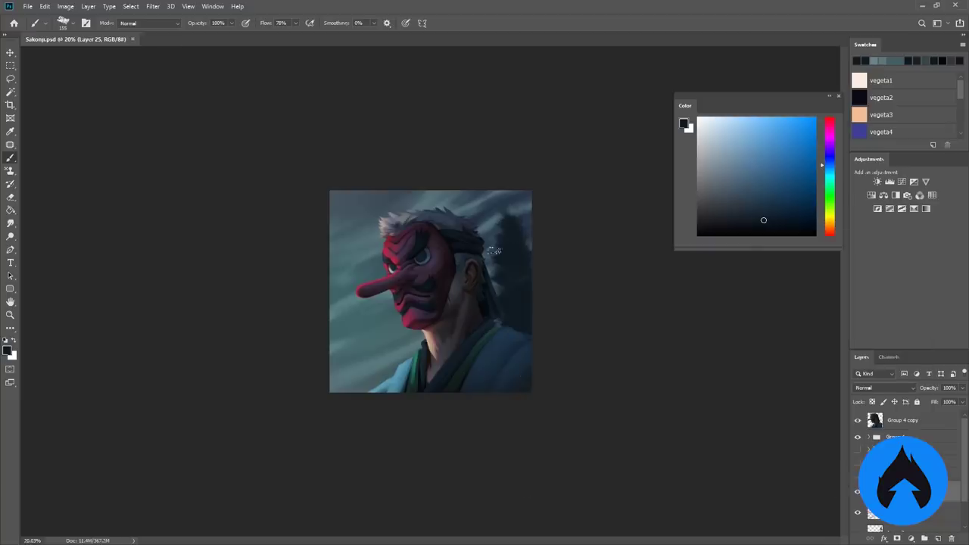
Refine the branch edges of the pine tree behind the head with the Eraser and a small textured brush.
{"action": "key", "text": "ctrl+plus"}
{"action": "key", "text": "e"}
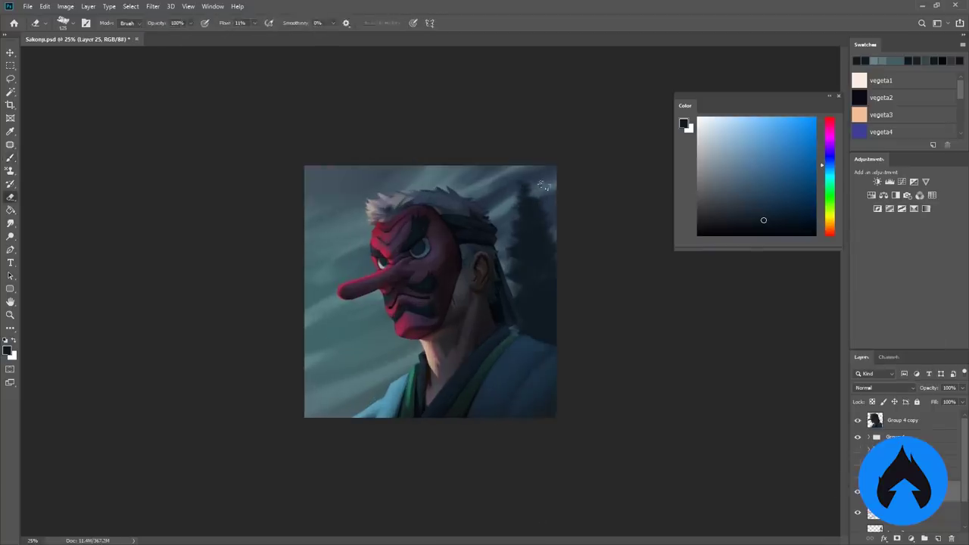
{"action": "key", "text": "v"}
{"action": "key", "text": "F6"}
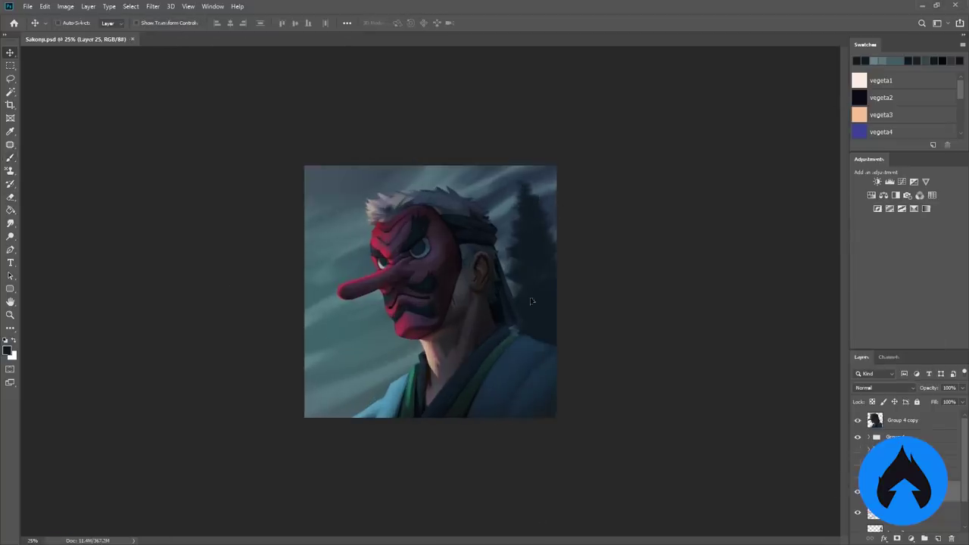
{"action": "key", "text": "F6"}
{"action": "key", "text": "z"}
{"action": "left_click", "coordinate": [548, 264]}
{"action": "key", "text": "e"}
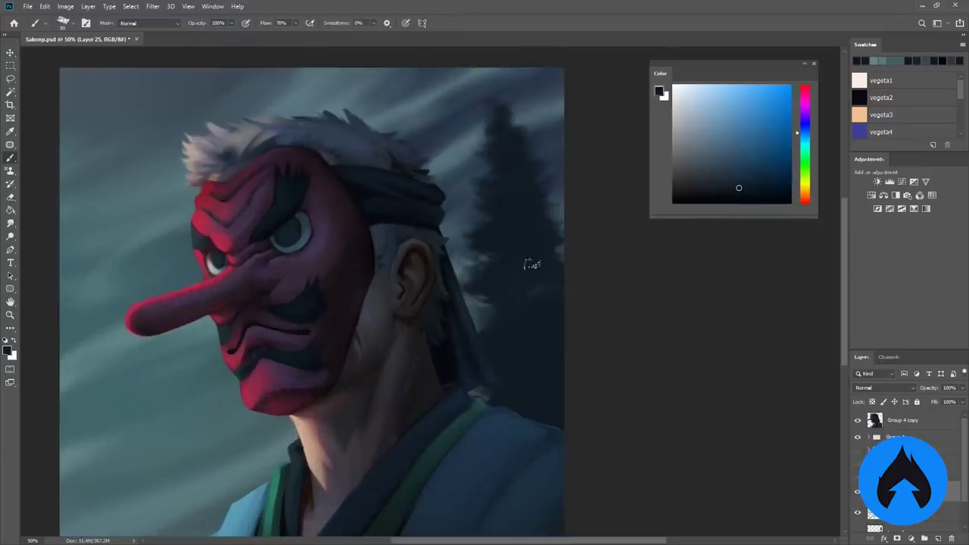
{"action": "key", "text": "b"}
Paint a small dark pine beside the light-blue shoulder below the mask and trim its outline with the Eraser.
{"action": "scroll", "coordinate": [594, 169], "scroll_direction": "down", "scroll_amount": 3}
{"action": "left_click_drag", "start_coordinate": [363, 371], "coordinate": [361, 425]}
{"action": "mouse_move", "coordinate": [364, 374]}
{"action": "left_mouse_down"}
{"action": "mouse_move", "coordinate": [329, 421]}
{"action": "mouse_move", "coordinate": [333, 430]}
{"action": "left_mouse_up"}
{"action": "key", "text": "e"}
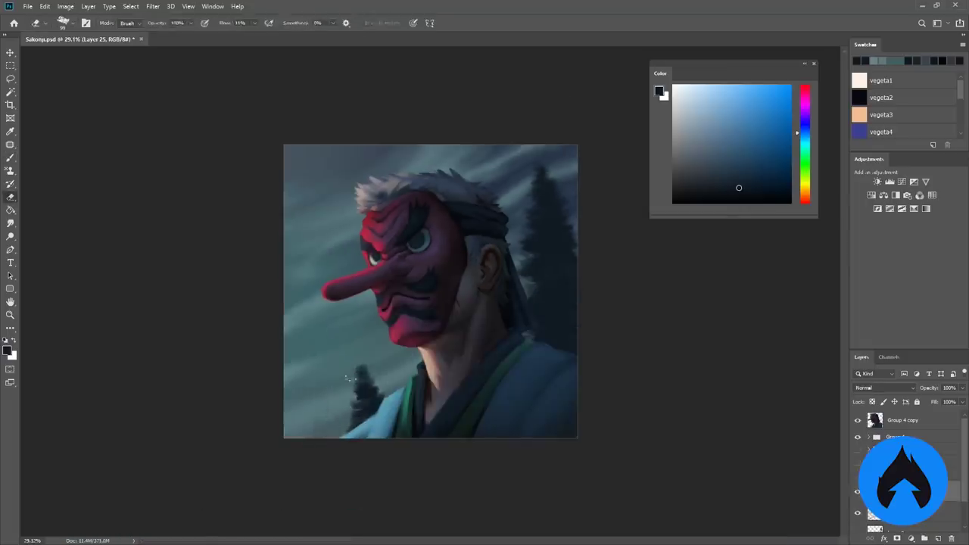
{"action": "mouse_move", "coordinate": [320, 391]}
{"action": "left_mouse_down"}
{"action": "mouse_move", "coordinate": [362, 418]}
{"action": "mouse_move", "coordinate": [363, 398]}
{"action": "mouse_move", "coordinate": [337, 412]}
{"action": "mouse_move", "coordinate": [366, 358]}
{"action": "mouse_move", "coordinate": [390, 377]}
{"action": "mouse_move", "coordinate": [348, 373]}
{"action": "left_mouse_up"}
Paint a taller dark pine in the canvas's lower-left corner, carve its branches with the Eraser and fill the gap between the trees.
{"action": "key", "text": "b"}
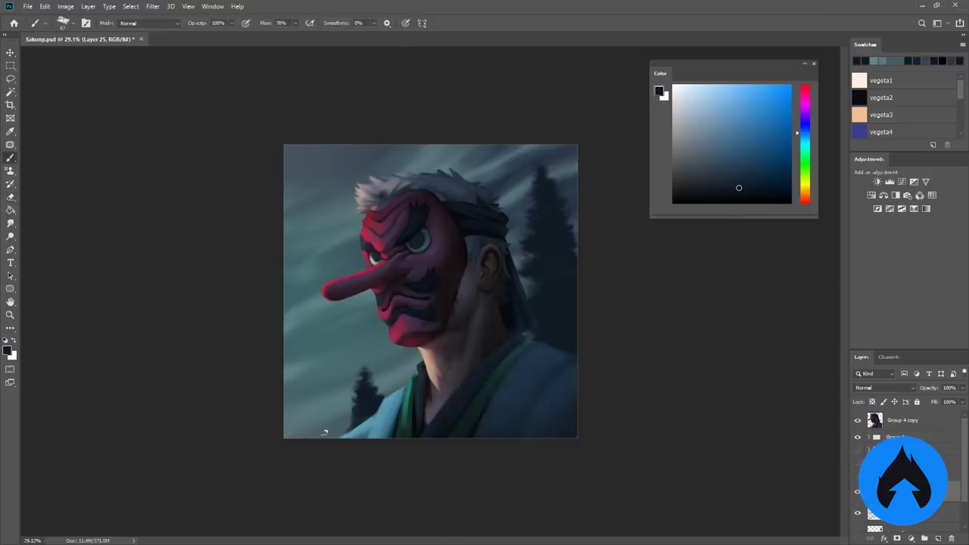
{"action": "mouse_move", "coordinate": [314, 346]}
{"action": "left_mouse_down"}
{"action": "mouse_move", "coordinate": [318, 387]}
{"action": "mouse_move", "coordinate": [298, 437]}
{"action": "mouse_move", "coordinate": [341, 409]}
{"action": "left_mouse_up"}
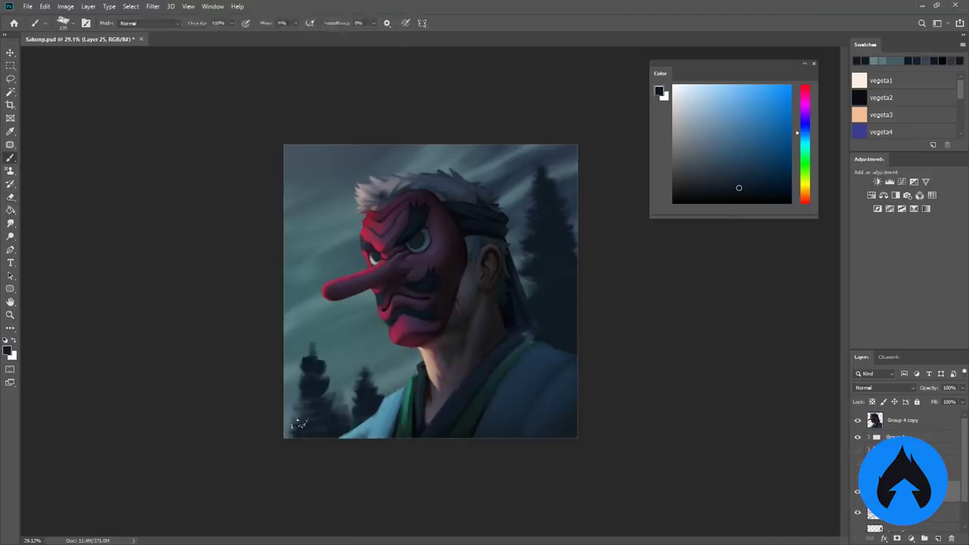
{"action": "key", "text": "e"}
{"action": "left_click_drag", "start_coordinate": [310, 367], "coordinate": [295, 350]}
{"action": "key", "text": "b"}
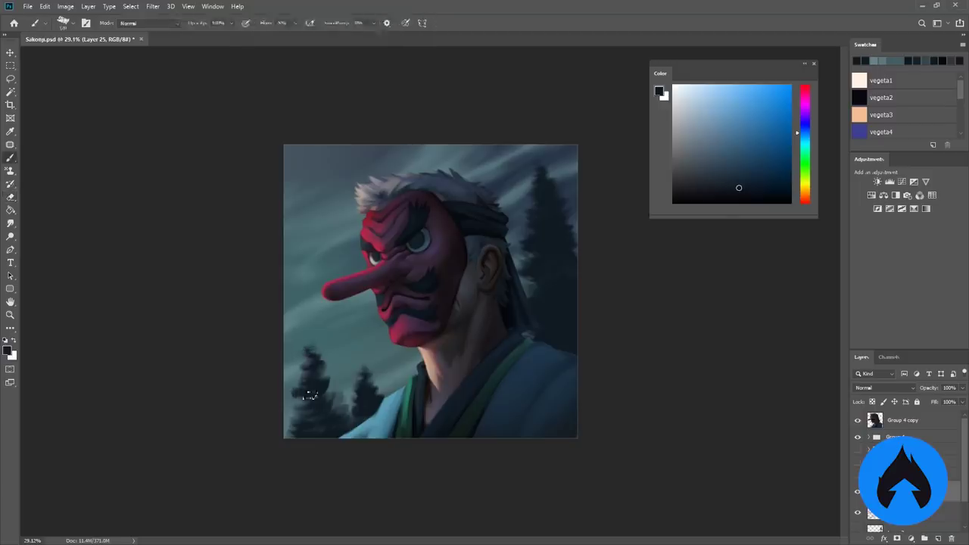
{"action": "mouse_move", "coordinate": [324, 386]}
{"action": "left_mouse_down"}
{"action": "mouse_move", "coordinate": [322, 420]}
{"action": "mouse_move", "coordinate": [299, 429]}
{"action": "mouse_move", "coordinate": [355, 415]}
{"action": "left_mouse_up"}
Lock the tree layer's transparent pixels and haze the pines with the soft 300 brush in a sampled background tone.
{"action": "right_click", "coordinate": [376, 397]}
{"action": "left_click", "coordinate": [464, 480]}
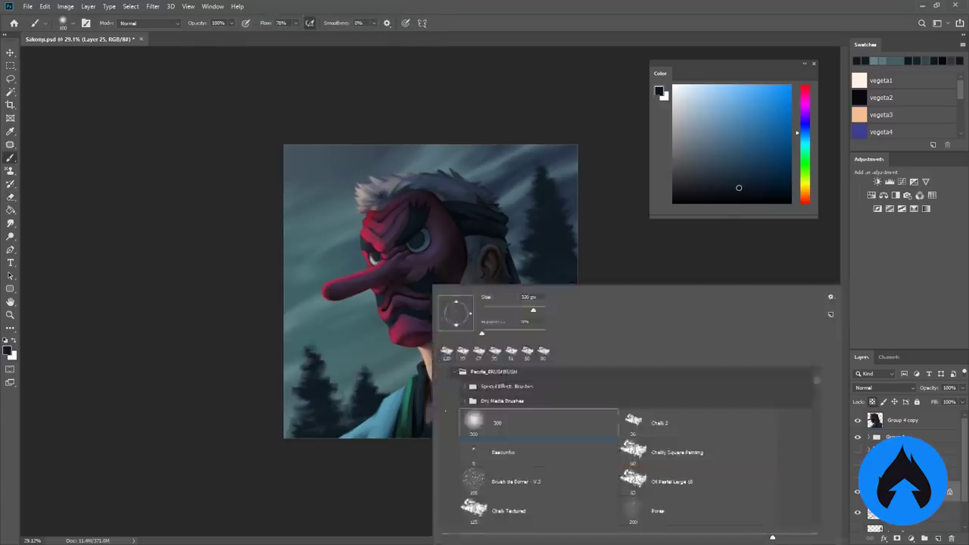
{"action": "key", "text": "Return"}
{"action": "left_click", "coordinate": [368, 387], "text": "alt"}
Add a layer and paint olive-green foliage touches on the pines with a textured brush, using green sampled from the collar.
{"action": "key", "text": "ctrl+shift+alt+n"}
{"action": "left_click", "coordinate": [560, 423], "text": "alt"}
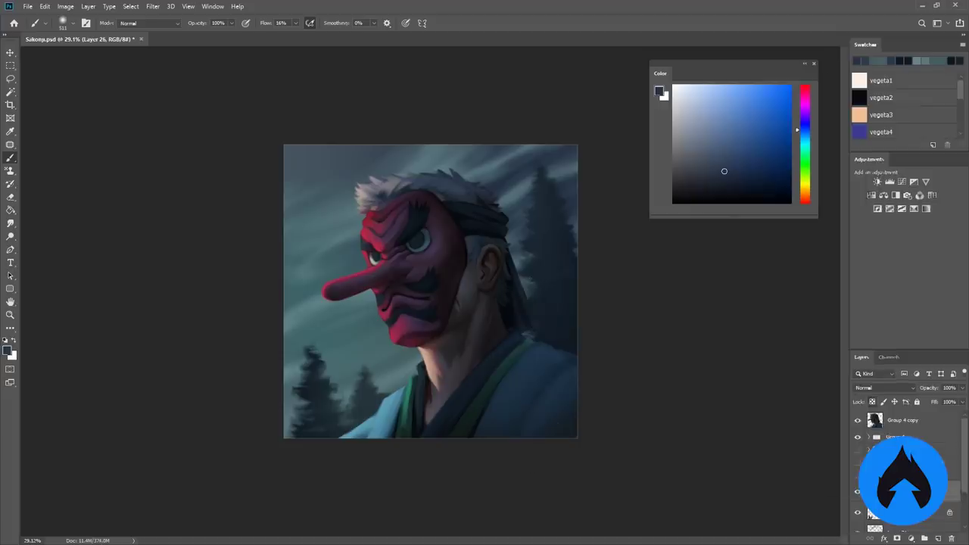
{"action": "right_click", "coordinate": [560, 424]}
{"action": "key", "text": "Return"}
{"action": "left_click", "coordinate": [412, 402], "text": "alt"}
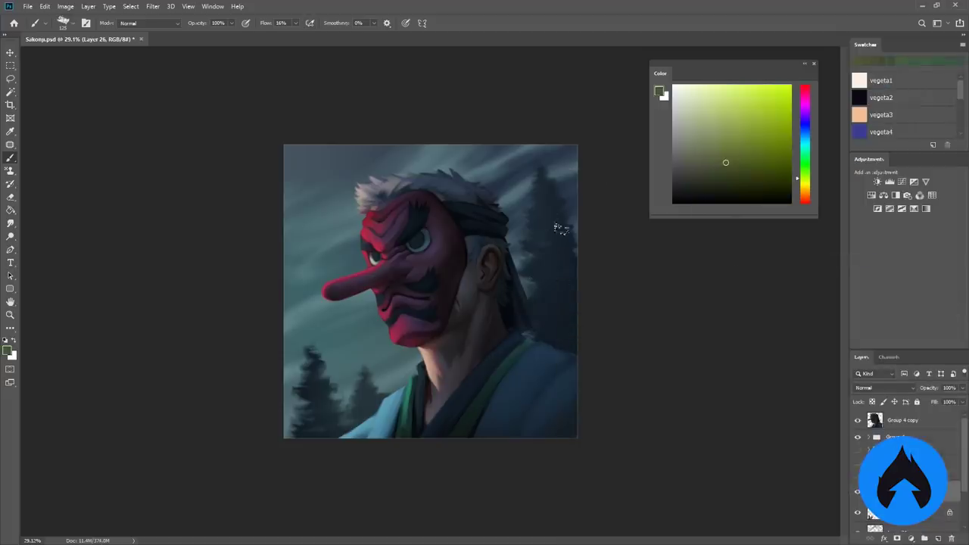
{"action": "left_click_drag", "start_coordinate": [535, 318], "coordinate": [539, 186]}
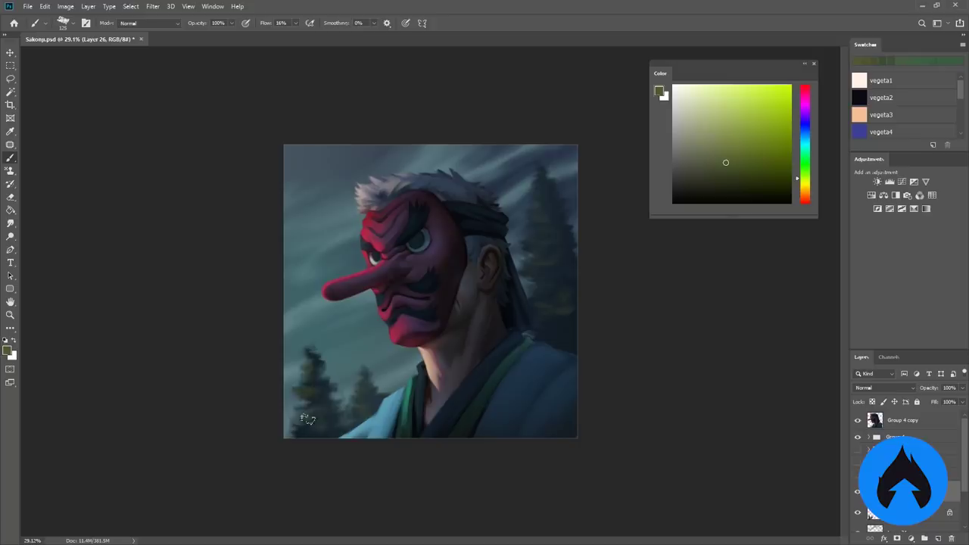
{"action": "right_click", "coordinate": [310, 420]}
{"action": "key", "text": "Return"}
{"action": "left_click_drag", "start_coordinate": [314, 409], "coordinate": [318, 351]}
Blend the foliage strokes on the pines using the Smudge tool with the soft Brush de Borrar 4.0 tip.
{"action": "scroll", "coordinate": [522, 293], "scroll_direction": "down", "scroll_amount": 2}
{"action": "key", "text": "r"}
{"action": "right_click", "coordinate": [492, 282]}
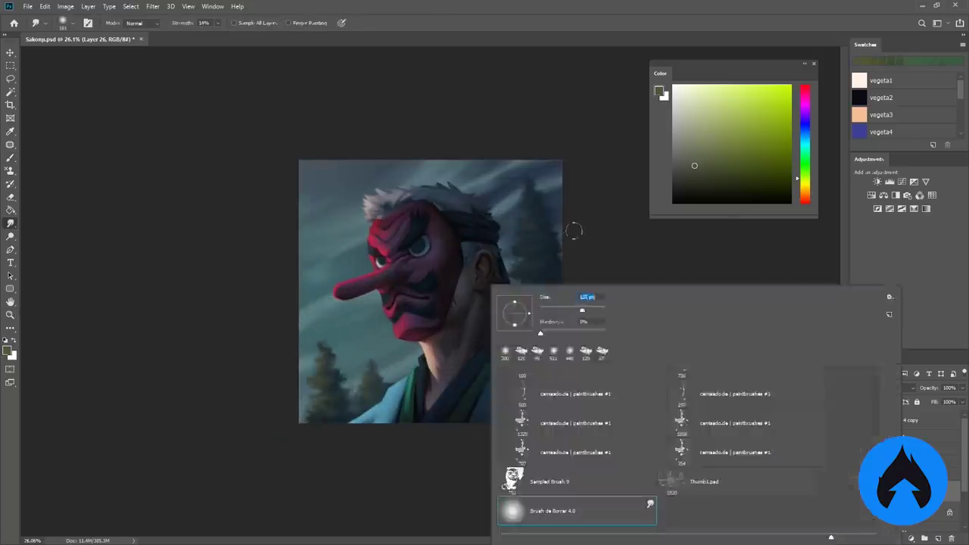
{"action": "key", "text": "Return"}
Paint muted olive foliage on the two lower-left pines with the Chalky Square Painting brush and sample dark tones from the trees.
{"action": "key", "text": "b"}
{"action": "left_click", "coordinate": [356, 397], "text": "alt"}
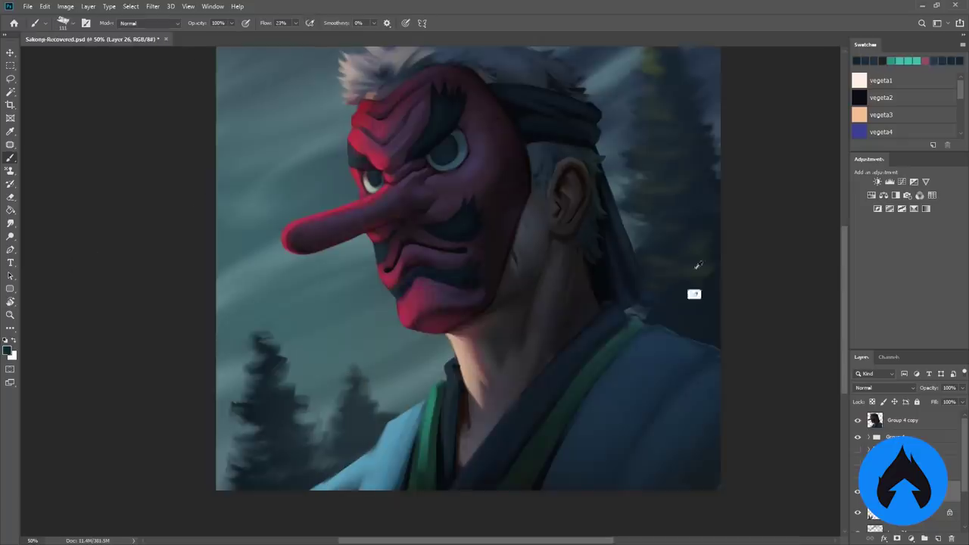
{"action": "left_click", "coordinate": [213, 6]}
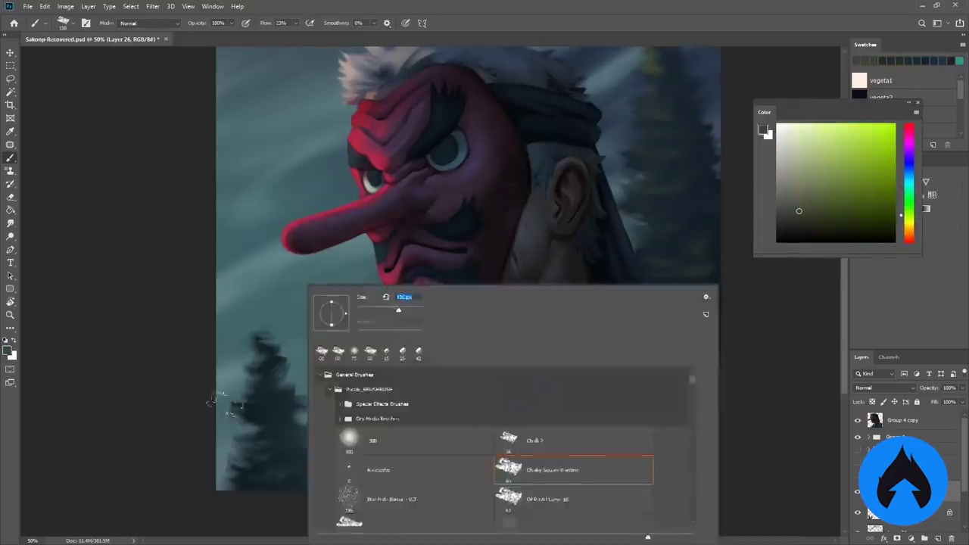
{"action": "mouse_move", "coordinate": [261, 413]}
{"action": "left_mouse_down"}
{"action": "mouse_move", "coordinate": [242, 457]}
{"action": "mouse_move", "coordinate": [257, 357]}
{"action": "mouse_move", "coordinate": [266, 441]}
{"action": "left_mouse_up"}
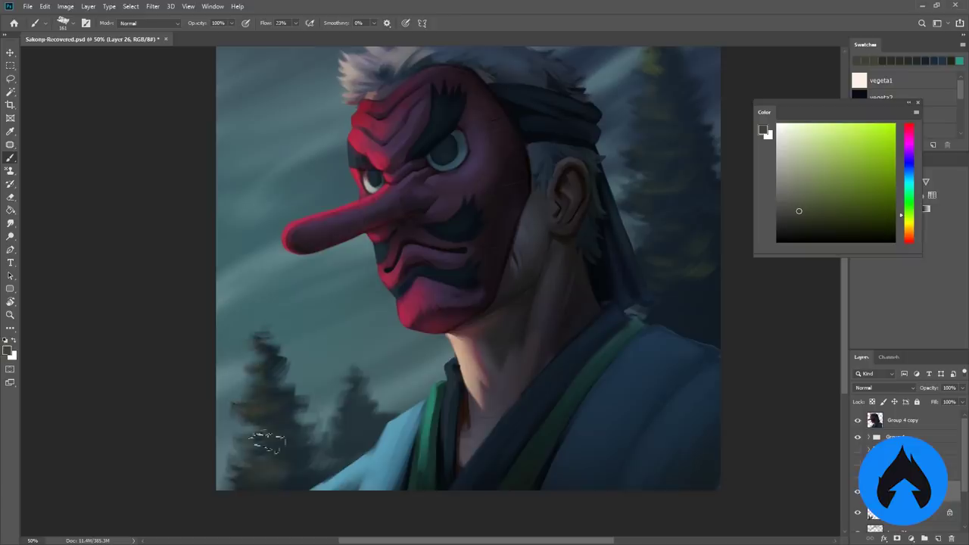
{"action": "left_click", "coordinate": [366, 428], "text": "alt"}
{"action": "scroll", "coordinate": [634, 346], "scroll_direction": "right", "scroll_amount": 3}
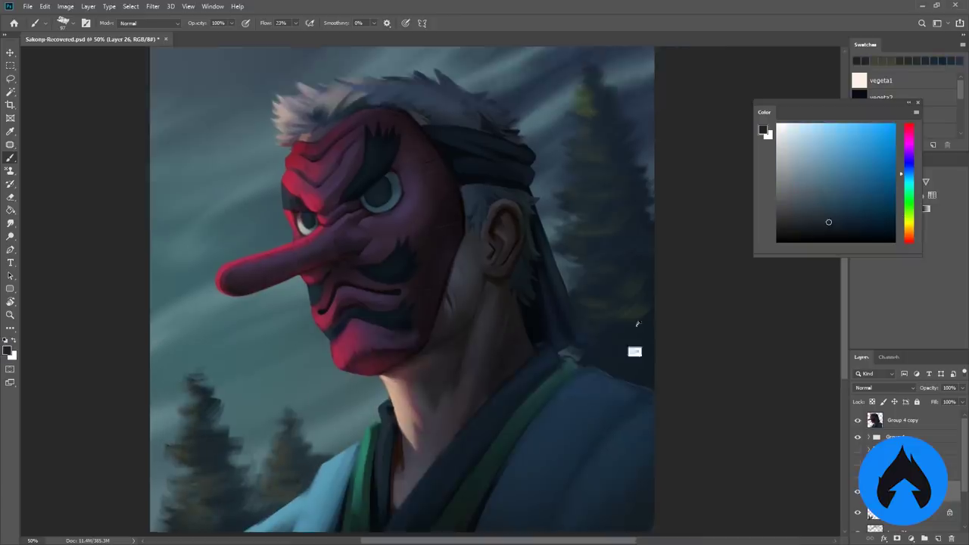
{"action": "left_click", "coordinate": [579, 244], "text": "alt"}
{"action": "left_click", "coordinate": [562, 320], "text": "alt"}
Repaint olive-brown foliage across the two lower-left pines with the Chalky Square Painting brush.
{"action": "scroll", "coordinate": [366, 452], "scroll_direction": "down", "scroll_amount": 3}
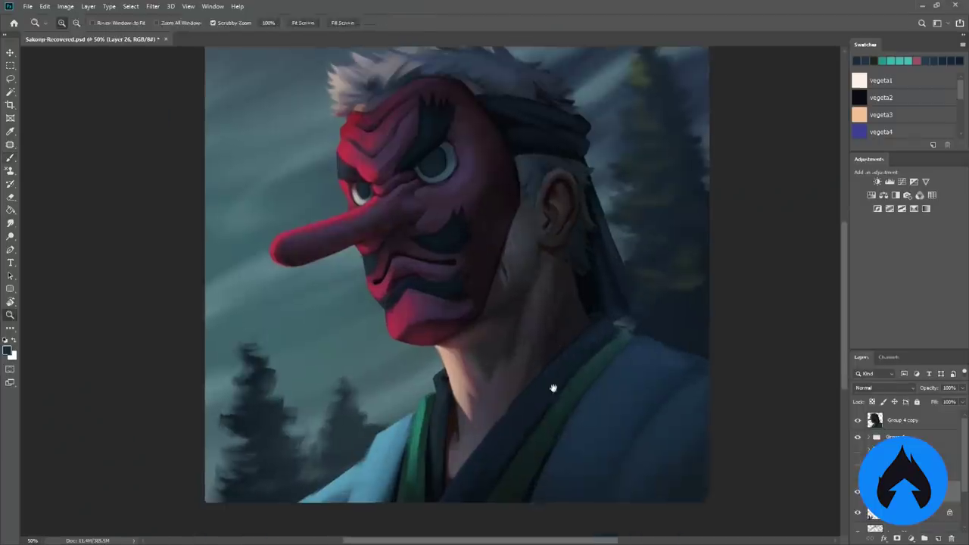
{"action": "mouse_move", "coordinate": [862, 44]}
{"action": "left_mouse_down"}
{"action": "mouse_move", "coordinate": [687, 68]}
{"action": "mouse_move", "coordinate": [717, 62]}
{"action": "left_mouse_up"}
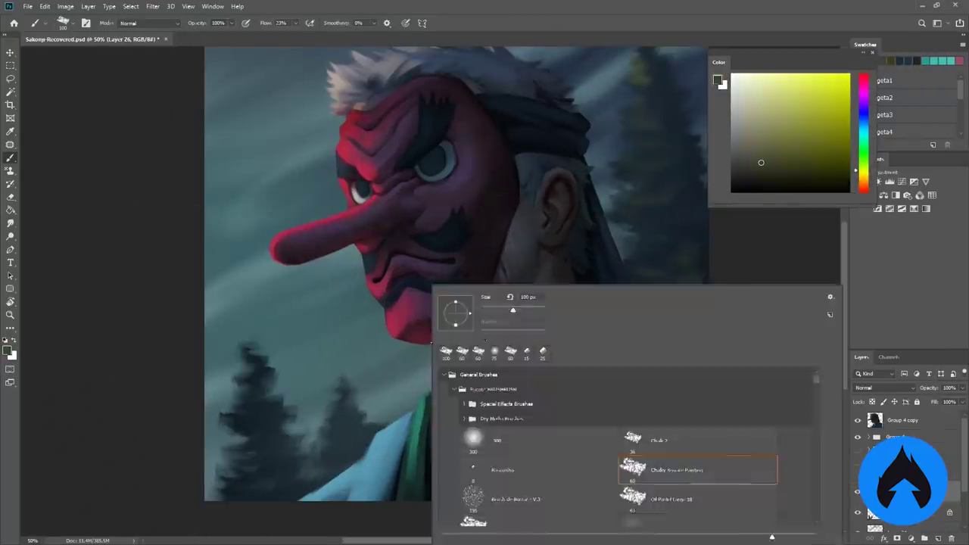
{"action": "left_click_drag", "start_coordinate": [216, 480], "coordinate": [345, 408]}
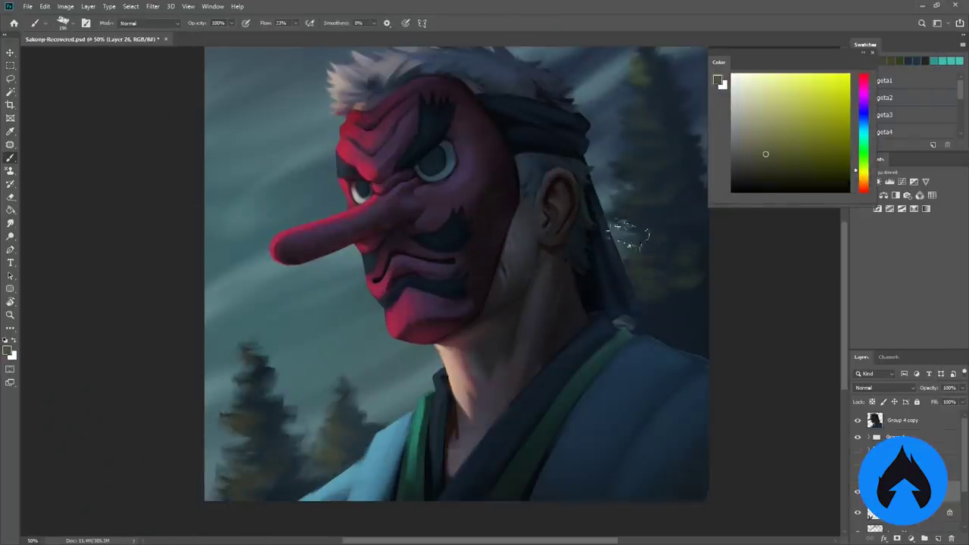
Shade the pines behind the head and in the lower-left corner with dark blues sampled from the painting.
{"action": "left_click", "coordinate": [687, 371], "text": "alt"}
{"action": "left_click_drag", "start_coordinate": [644, 87], "coordinate": [328, 380]}
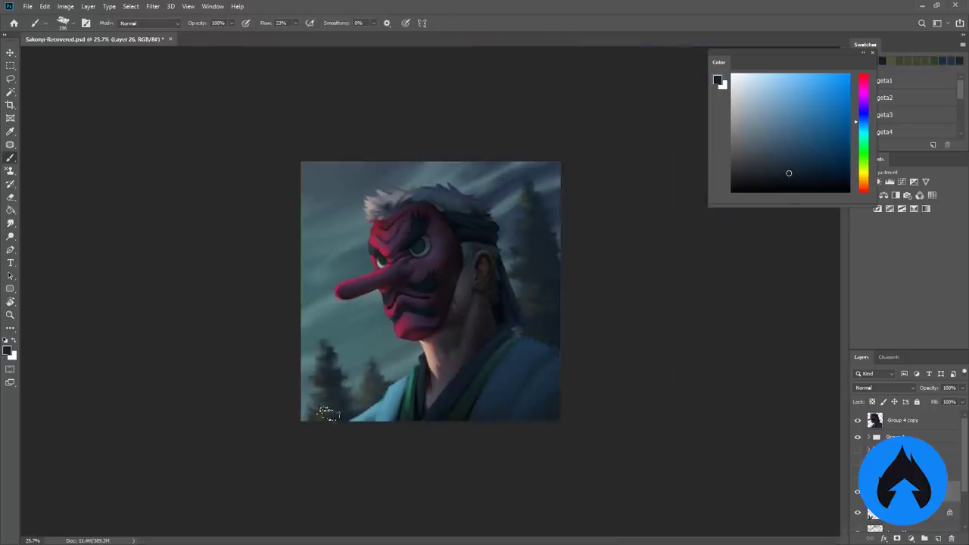
{"action": "left_click", "coordinate": [331, 342], "text": "alt"}
{"action": "left_click", "coordinate": [332, 341], "text": "alt"}
{"action": "left_click", "coordinate": [319, 380], "text": "alt"}
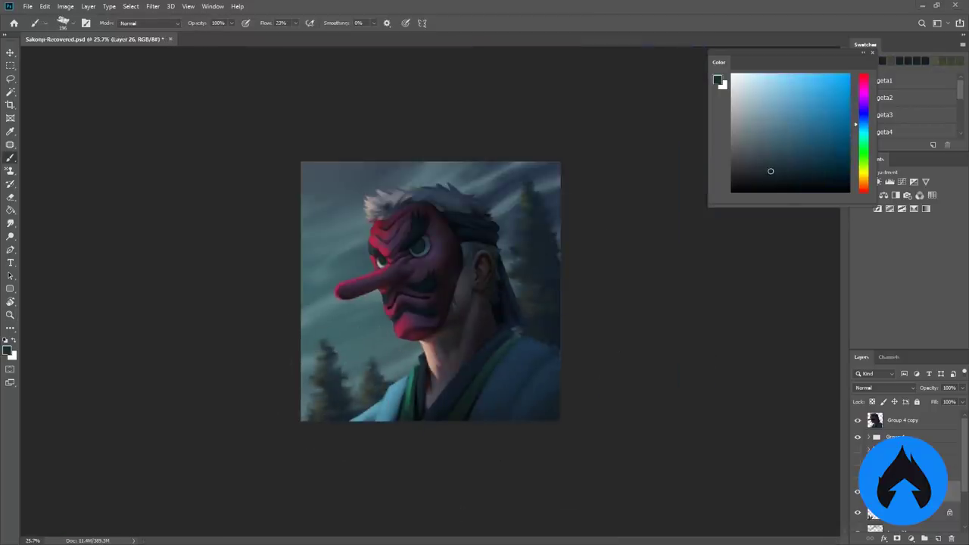
Add a clipped layer above the figure and glaze sampled muted purple over the mask's cheek and nose with a textured brush.
{"action": "key", "text": "ctrl+shift+alt+n"}
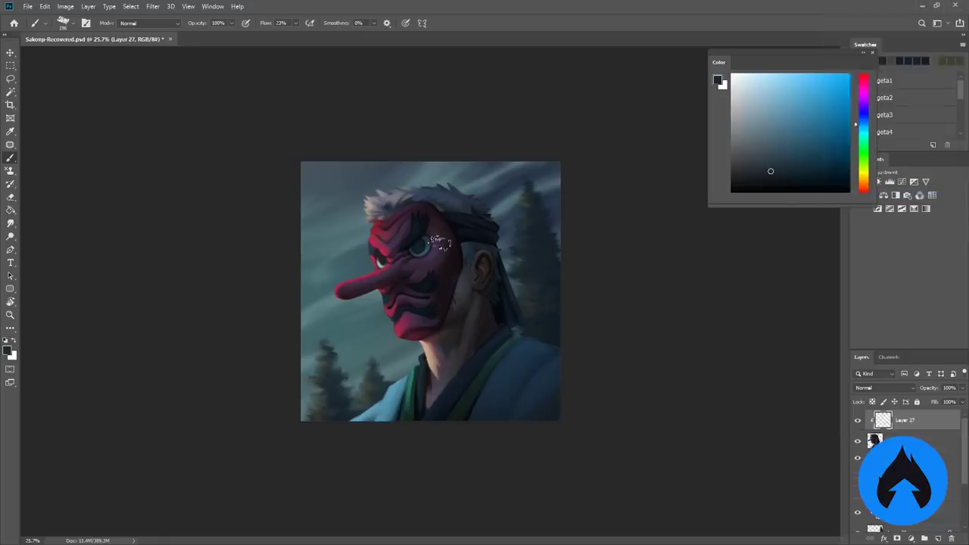
{"action": "left_click", "coordinate": [451, 272], "text": "alt"}
{"action": "key", "text": "e"}
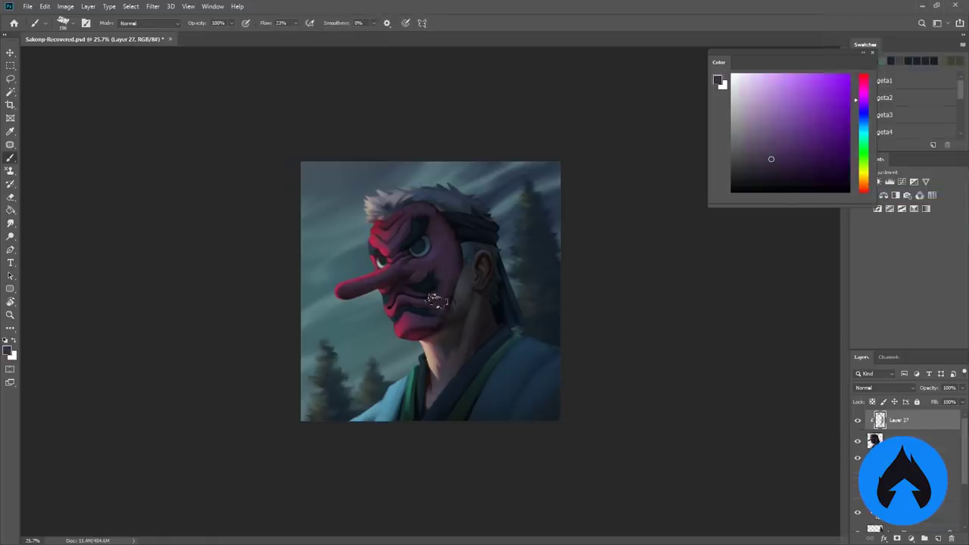
{"action": "key", "text": "bracketleft"}
{"action": "key", "text": "bracketleft"}
{"action": "key", "text": "bracketleft"}
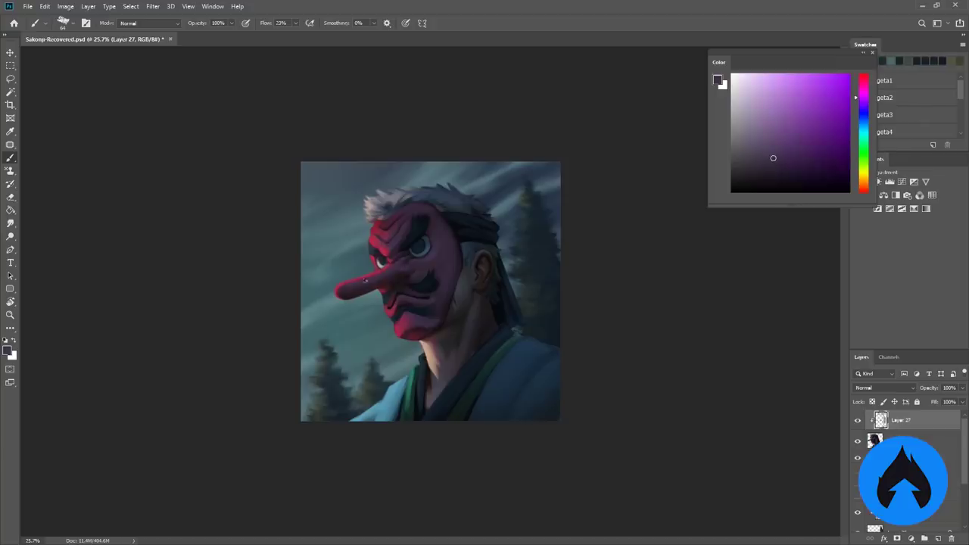
Add a clipped layer above the figure and paint pale blue-grey cloud motifs on the robe's near shoulder with an enlarged brush.
{"action": "key", "text": "ctrl+shift+alt+n"}
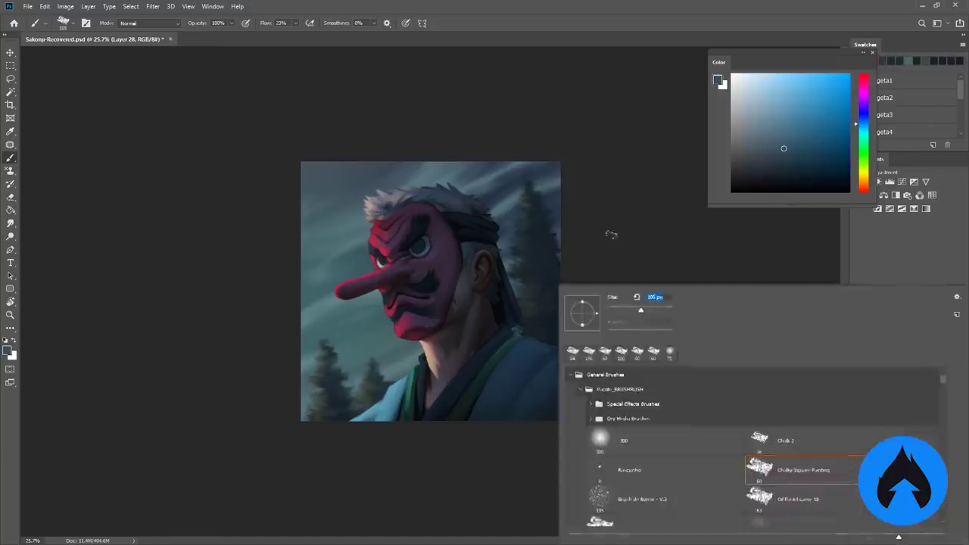
{"action": "key", "text": "bracketright"}
{"action": "key", "text": "bracketright"}
{"action": "key", "text": "bracketright"}
{"action": "key", "text": "bracketright"}
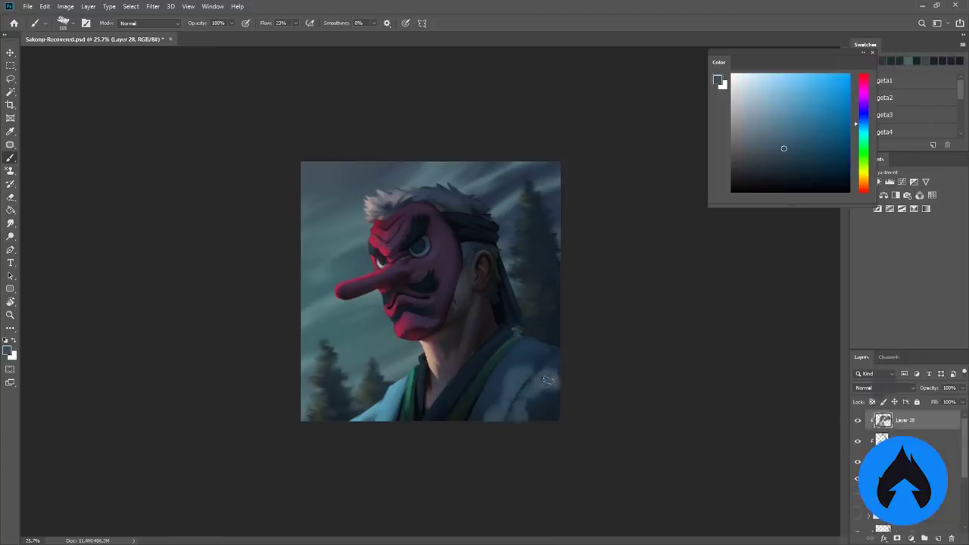
{"action": "left_click", "coordinate": [548, 379], "text": "alt"}
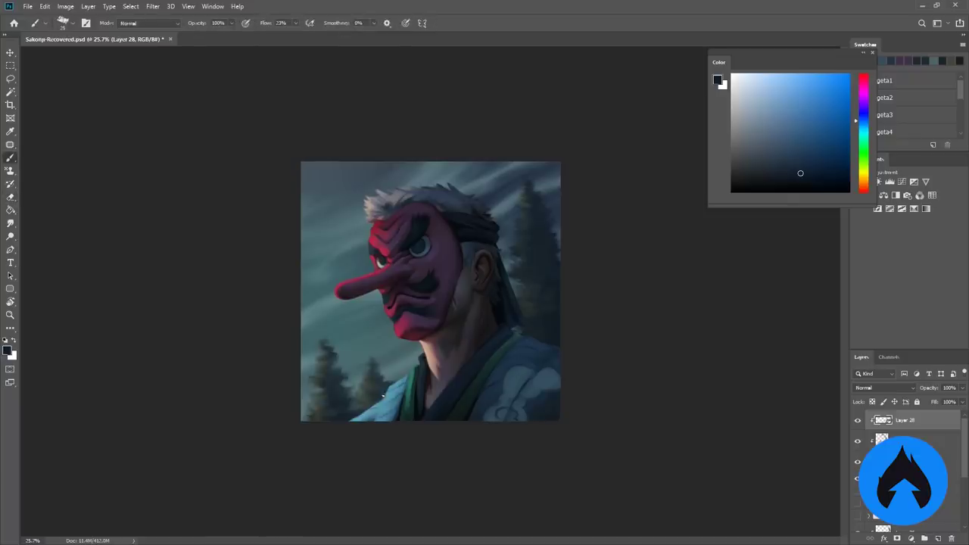
Paint thin wave lines across both robe sleeves and tone the pattern with sampled blues using the Chalky Square Painting brush at 60 px.
{"action": "left_click", "coordinate": [492, 391], "text": "alt"}
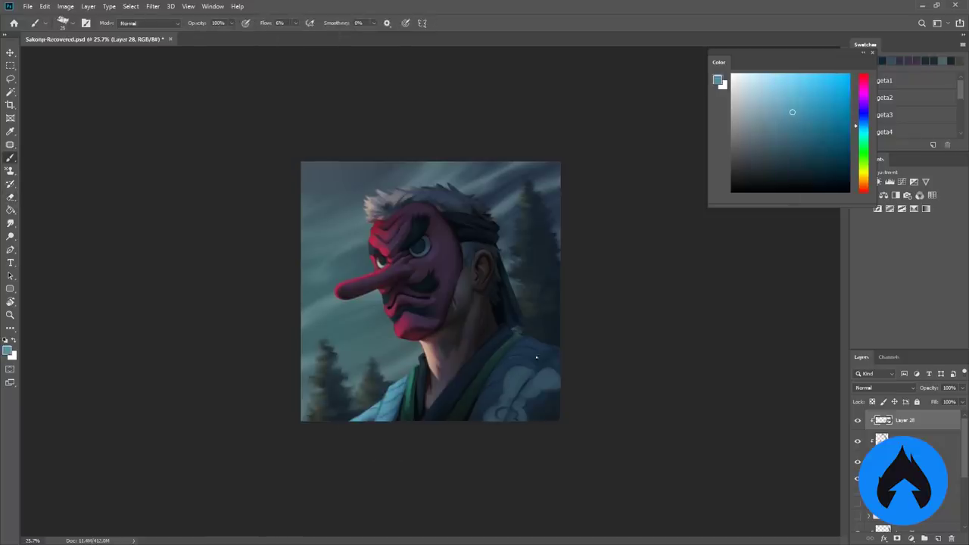
{"action": "left_click", "coordinate": [453, 359], "text": "alt"}
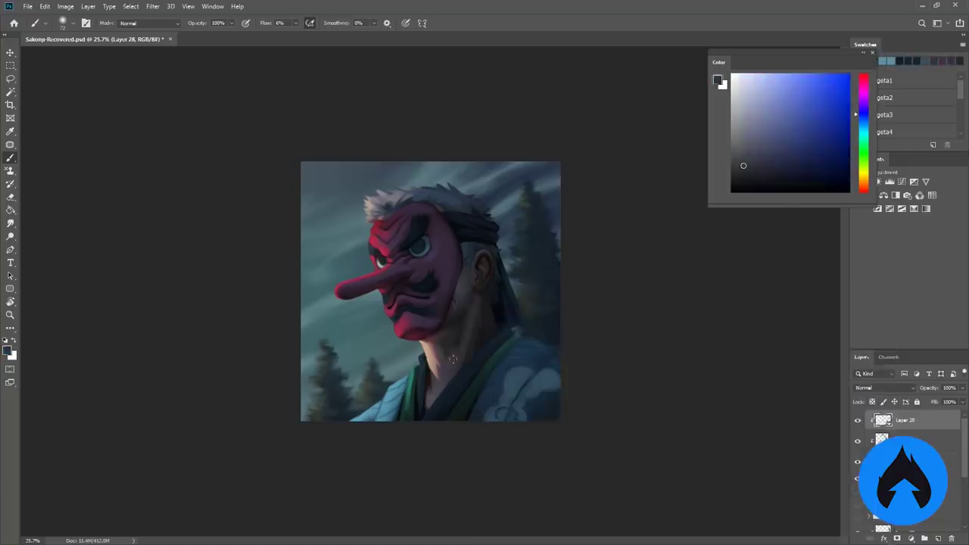
{"action": "left_click", "coordinate": [494, 366], "text": "alt"}
{"action": "right_click", "coordinate": [508, 364]}
{"action": "double_click", "coordinate": [757, 454]}
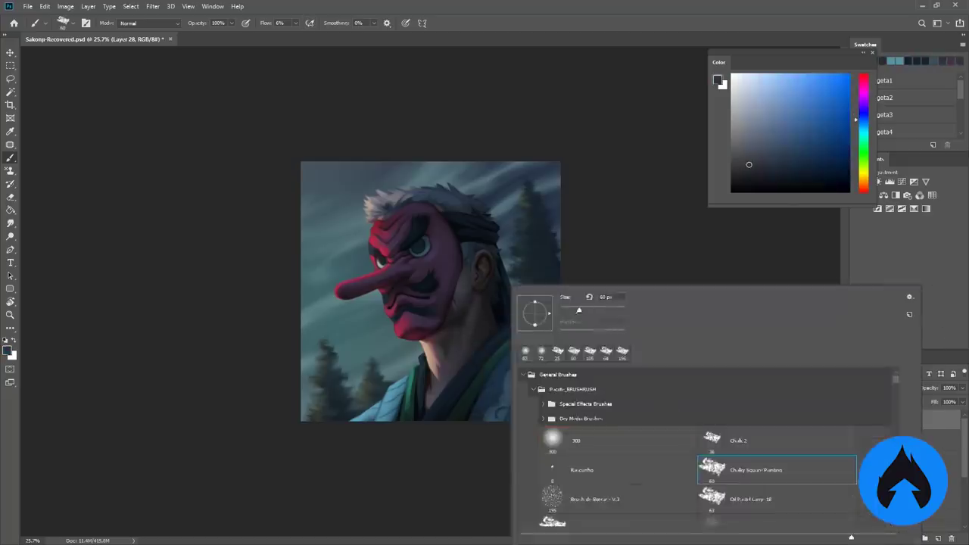
{"action": "key", "text": "e"}
Merge the clipped paint layers into the figure layer and save the painting as Sakonji-Recovered2.psd.
{"action": "key", "text": "ctrl+e"}
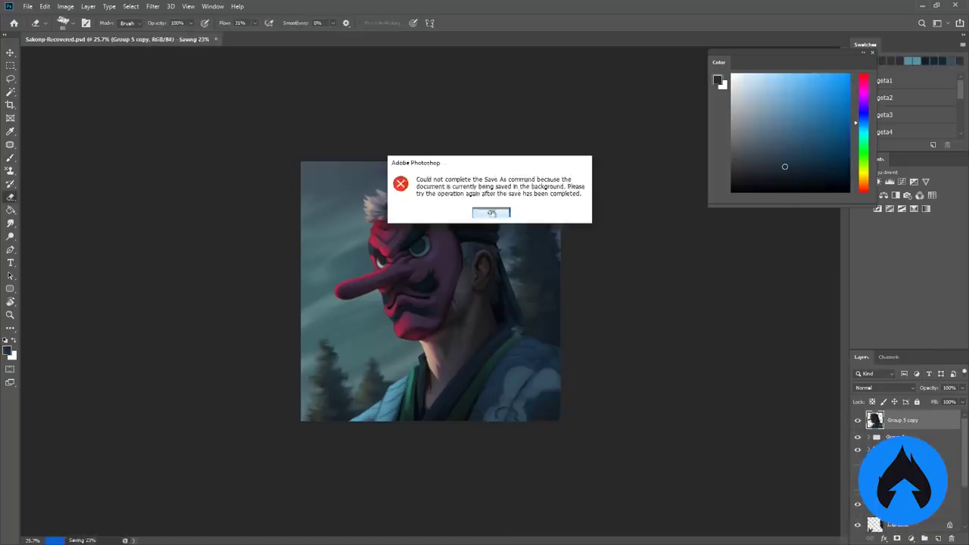
{"action": "key", "text": "Return"}
{"action": "left_click", "coordinate": [875, 428]}
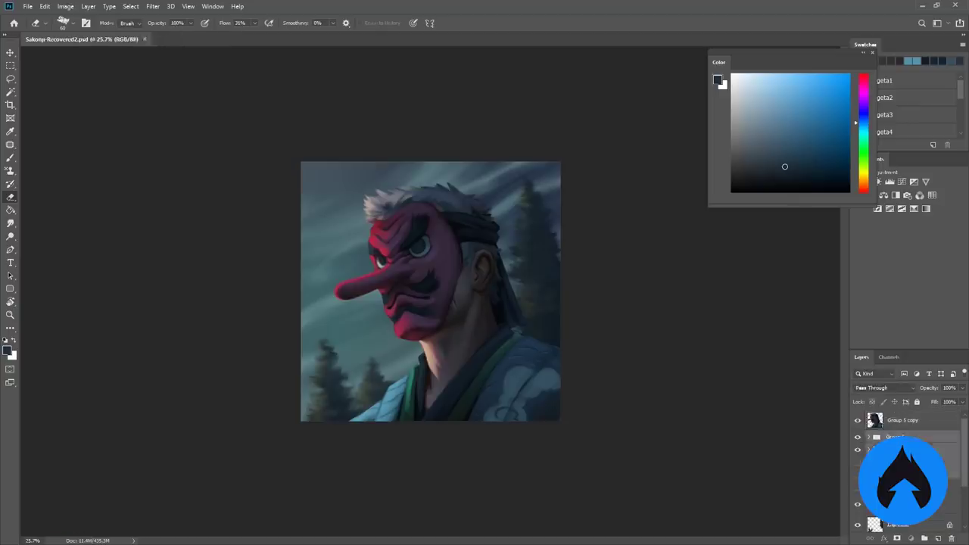
{"action": "key", "text": "v"}
Touch up the top of the hair and the headband area with sampled grey-blue and near-black tones.
{"action": "key", "text": "b"}
{"action": "left_click", "coordinate": [454, 197], "text": "alt"}
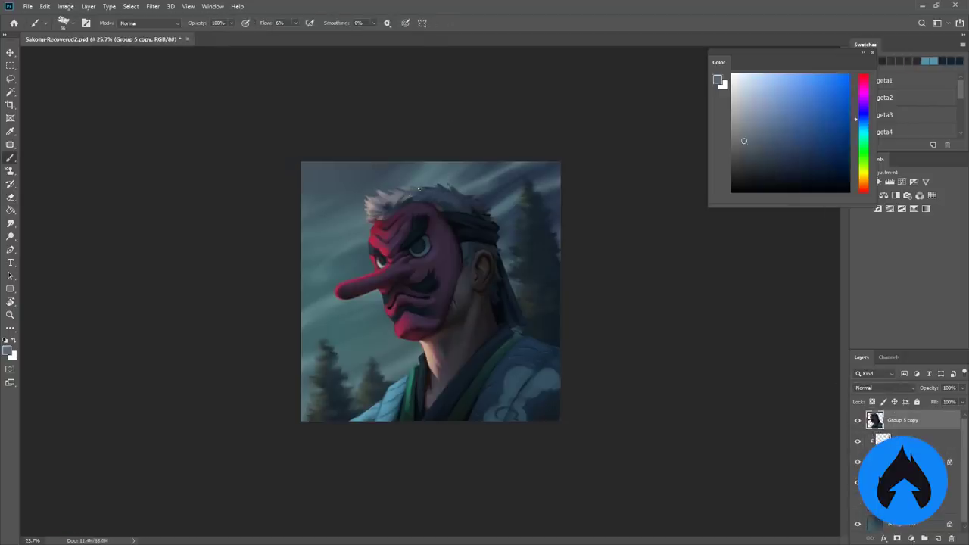
{"action": "left_click", "coordinate": [499, 308], "text": "alt"}
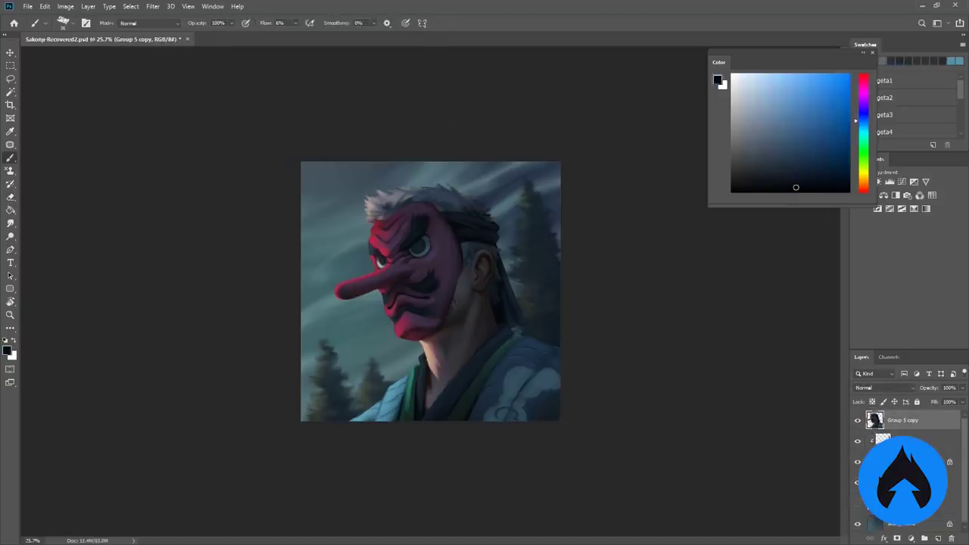
Reshape the mask's contours in Liquify with a brush of size 144 and pressure 19.
{"action": "key", "text": "ctrl+shift+x"}
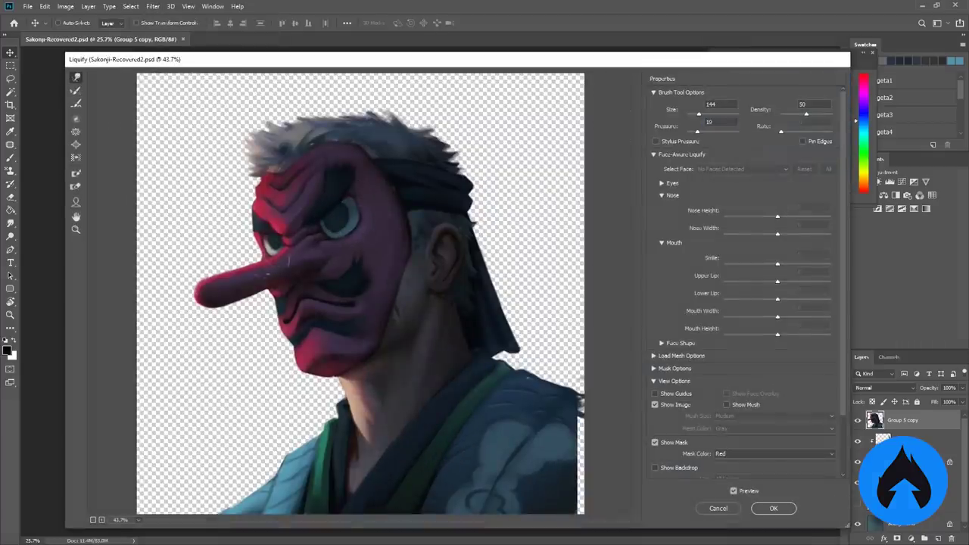
{"action": "left_click_drag", "start_coordinate": [282, 344], "coordinate": [318, 380]}
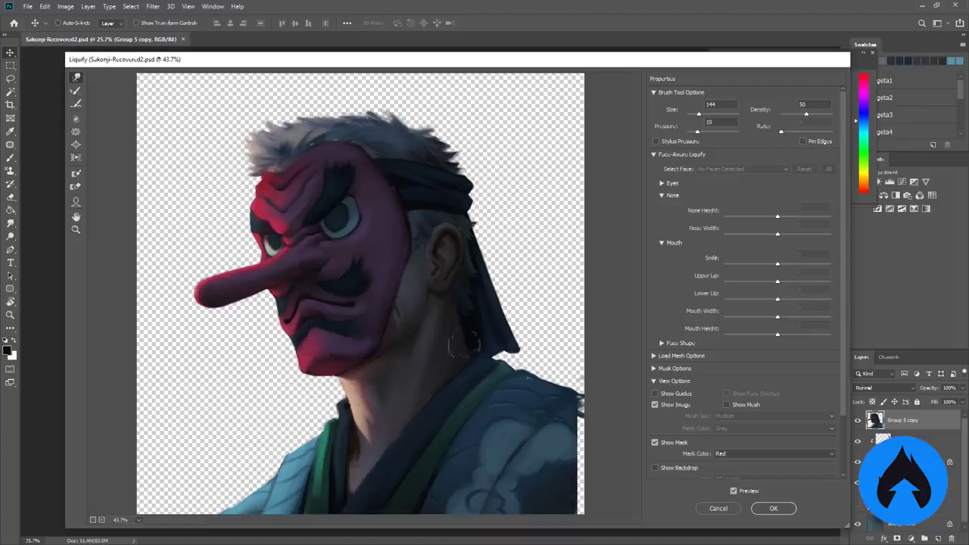
{"action": "key", "text": "Return"}
Refine the mask's forehead creases and eye area with dark tones sampled from the painting.
{"action": "left_click", "coordinate": [422, 259], "text": "alt"}
{"action": "key", "text": "ctrl+plus"}
{"action": "key", "text": "ctrl+plus"}
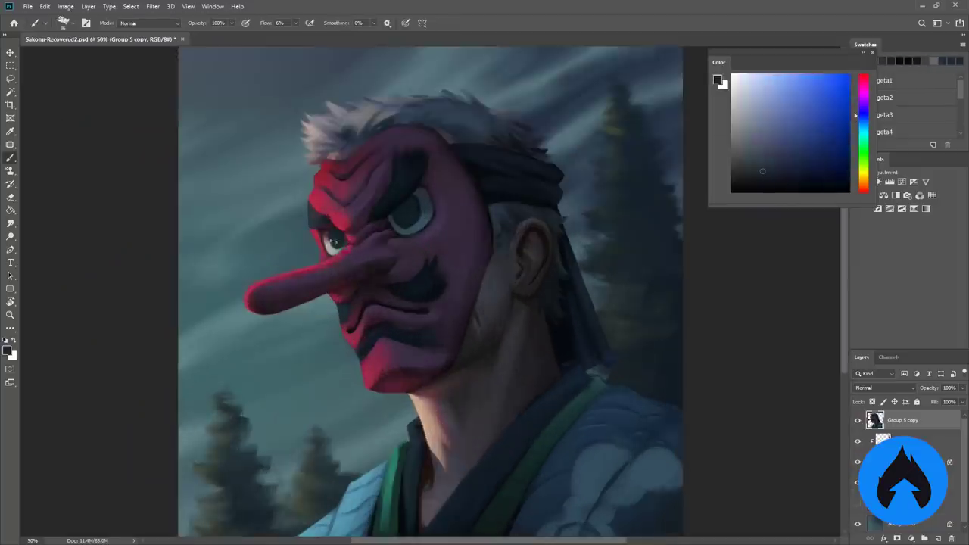
{"action": "left_click", "coordinate": [475, 425], "text": "alt"}
{"action": "left_click", "coordinate": [429, 192], "text": "alt"}
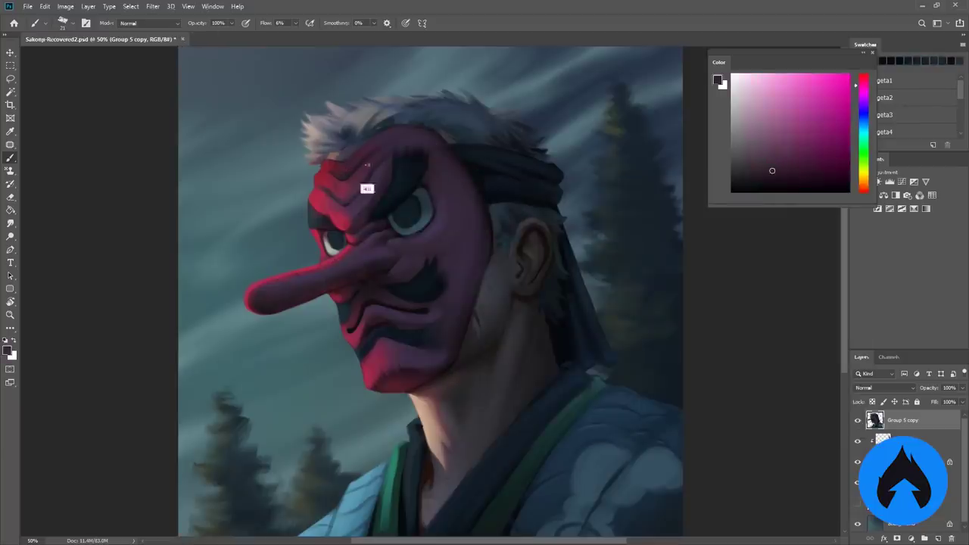
{"action": "left_click", "coordinate": [367, 164], "text": "alt"}
Shade the ear's rim and the surrounding hair with sampled dark tones, using a stronger brush flow of 21%.
{"action": "left_click", "coordinate": [519, 274], "text": "alt"}
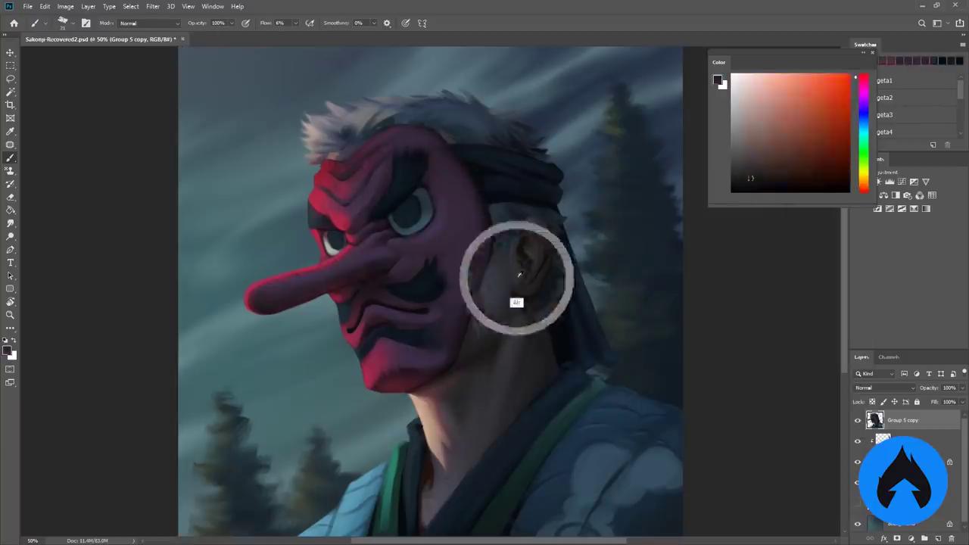
{"action": "left_click", "coordinate": [612, 174], "text": "alt"}
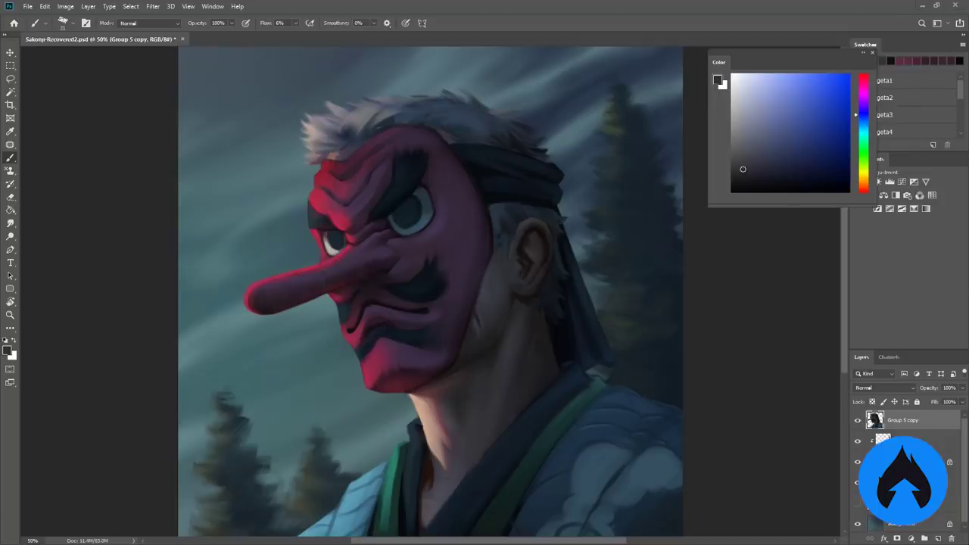
{"action": "left_click", "coordinate": [558, 287], "text": "alt"}
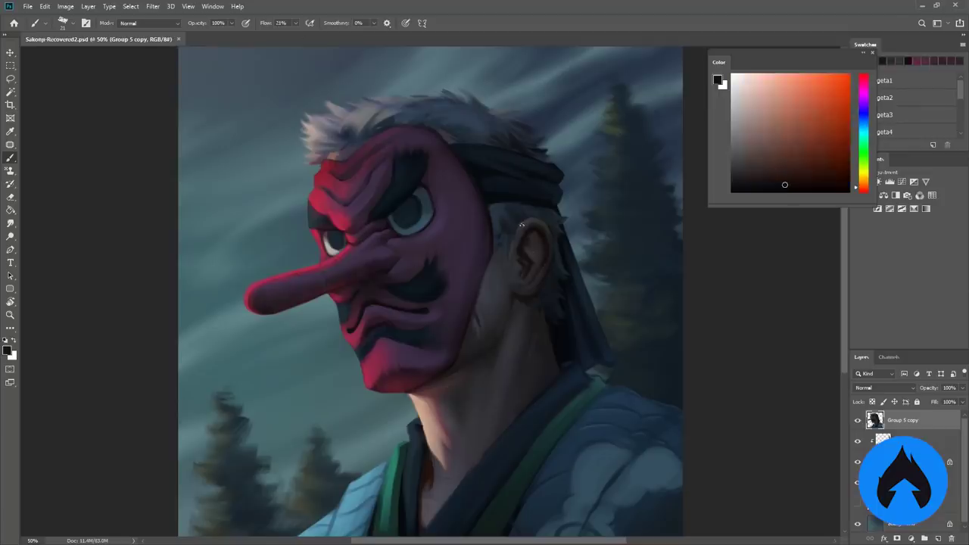
{"action": "left_click", "coordinate": [542, 283], "text": "alt"}
{"action": "left_click", "coordinate": [518, 292], "text": "alt"}
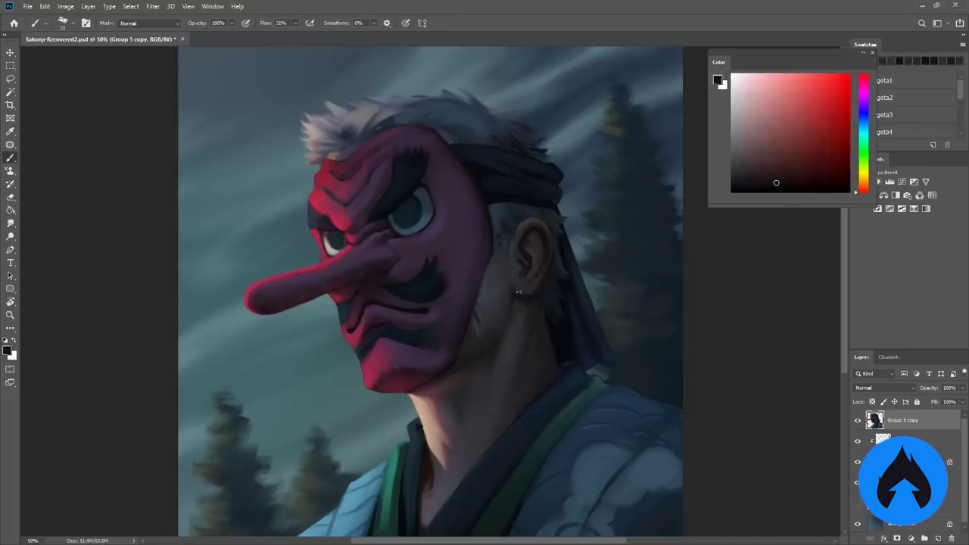
Define the ear's inner folds and the shadow under the earlobe with sampled dark red-brown and blue-black.
{"action": "left_click", "coordinate": [525, 258], "text": "alt"}
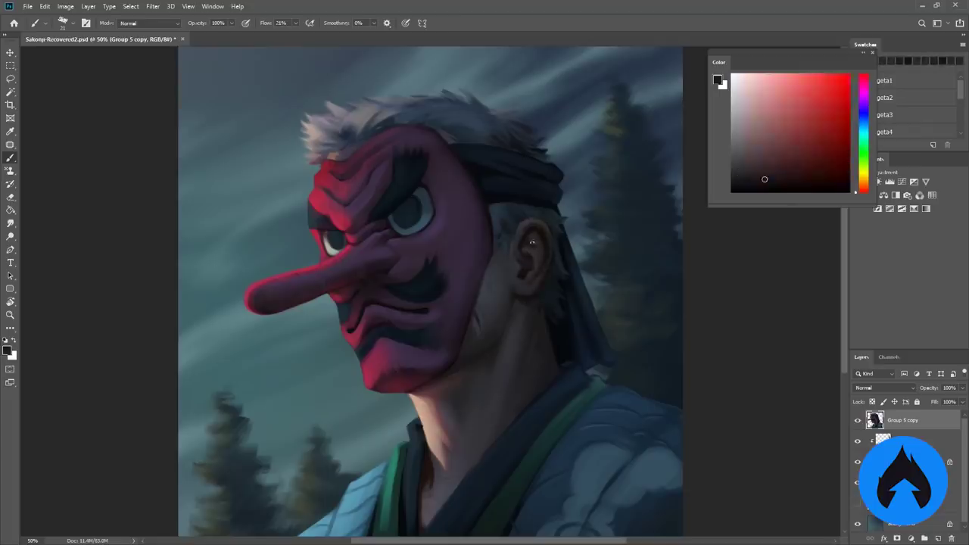
{"action": "left_click", "coordinate": [535, 236], "text": "alt"}
{"action": "left_click", "coordinate": [520, 248], "text": "alt"}
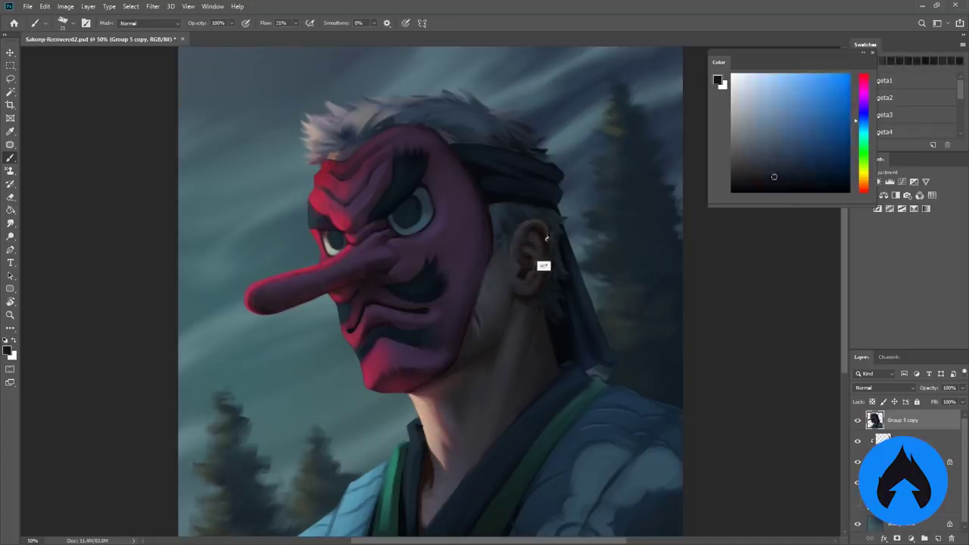
{"action": "left_click", "coordinate": [530, 280], "text": "alt"}
{"action": "left_click", "coordinate": [534, 307], "text": "alt"}
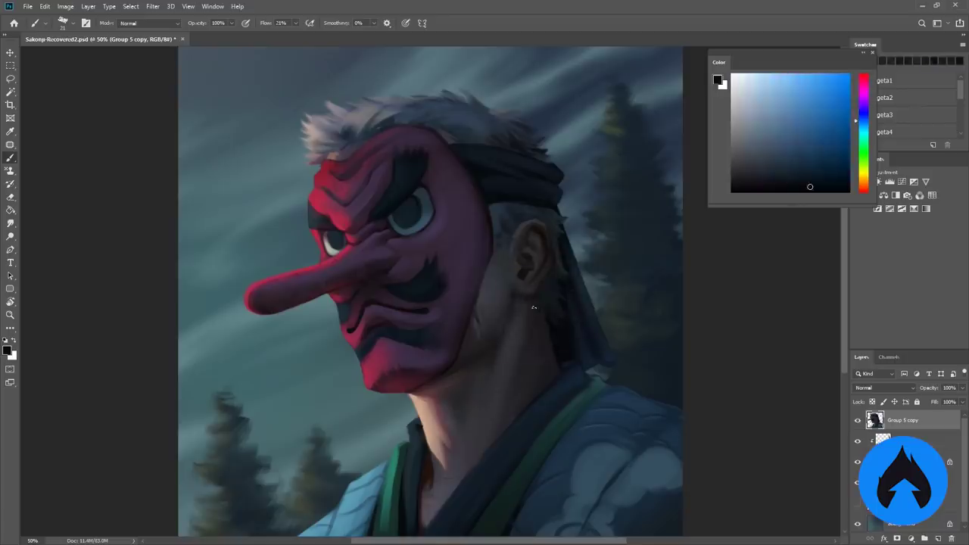
Brighten the lit front edge of the neck with pale peach highlights.
{"action": "scroll", "coordinate": [533, 307], "scroll_direction": "down", "scroll_amount": 3}
{"action": "scroll", "coordinate": [458, 429], "scroll_direction": "down", "scroll_amount": 3}
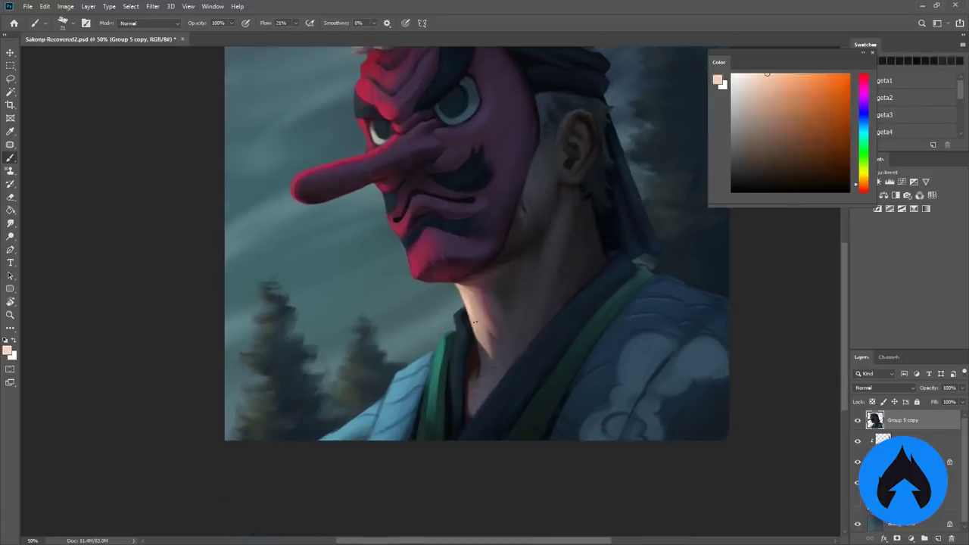
{"action": "key", "text": "z"}
{"action": "scroll", "coordinate": [525, 426], "scroll_direction": "down", "scroll_amount": 5}
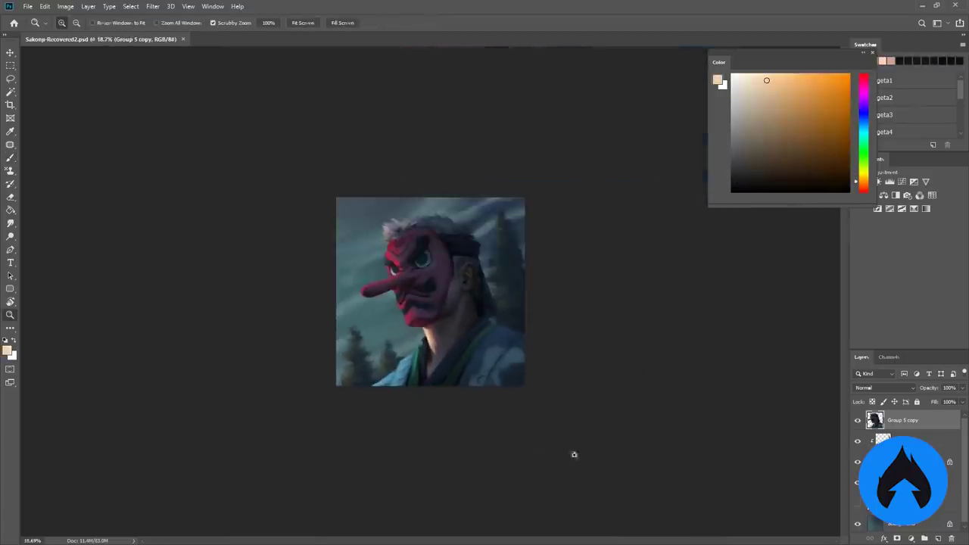
Darken the mask's edge beside the ear with dark tones sampled from the mask.
{"action": "key", "text": "b"}
{"action": "scroll", "coordinate": [573, 454], "scroll_direction": "up", "scroll_amount": 5}
{"action": "left_click", "coordinate": [452, 265], "text": "alt"}
{"action": "left_click", "coordinate": [452, 265], "text": "alt"}
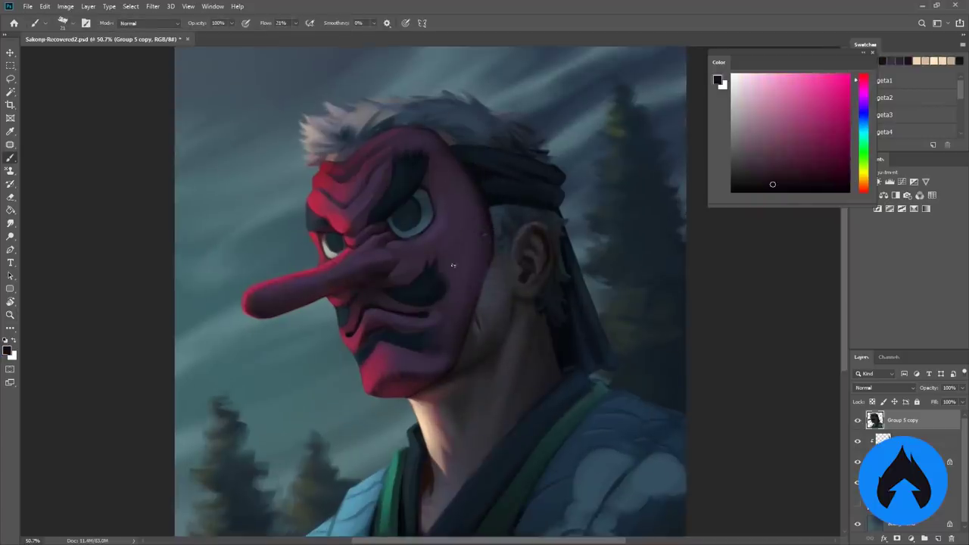
{"action": "left_click", "coordinate": [452, 264], "text": "alt"}
{"action": "right_click", "coordinate": [453, 265]}
{"action": "key", "text": "Escape"}
Rotate the canvas view and shade the mask's nose and cheek with muted purple.
{"action": "key", "text": "r"}
{"action": "left_click_drag", "start_coordinate": [485, 288], "coordinate": [394, 227]}
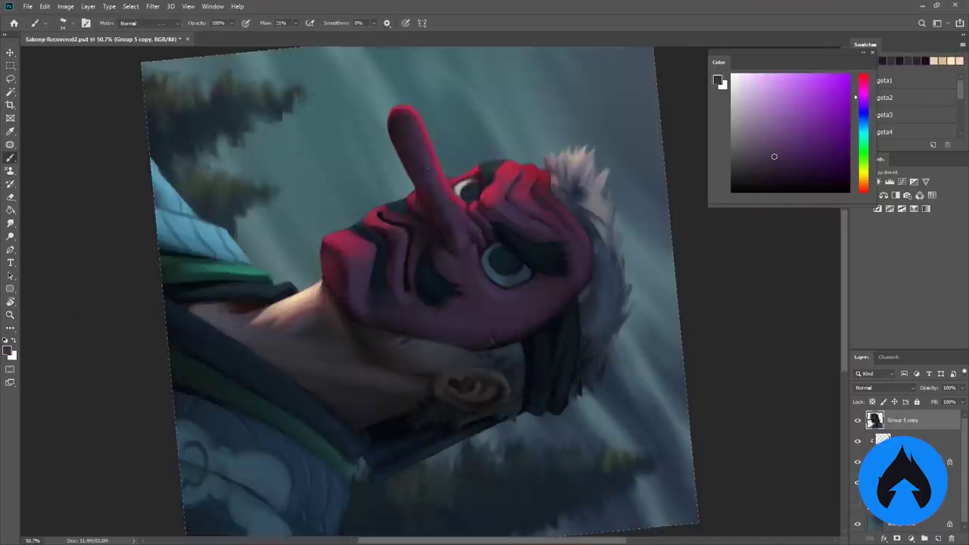
{"action": "scroll", "coordinate": [416, 274], "scroll_direction": "down", "scroll_amount": 3}
{"action": "key", "text": "Escape"}
{"action": "key", "text": "b"}
Flip the whole painting horizontally and bring the Color panel back into view.
{"action": "key", "text": "ctrl+shift+h"}
{"action": "key", "text": "ctrl+plus"}
{"action": "key", "text": "ctrl+plus"}
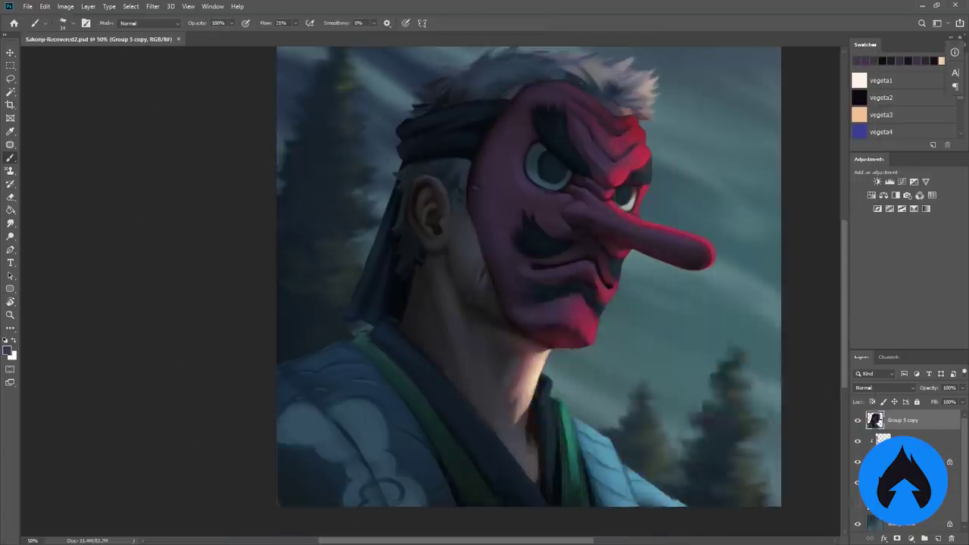
{"action": "key", "text": "F5"}
{"action": "key", "text": "F5"}
{"action": "left_click_drag", "start_coordinate": [318, 348], "coordinate": [219, 354]}
Touch up the robe's shoulder near the canvas edge with sampled dark blue.
{"action": "left_click", "coordinate": [220, 354], "text": "alt"}
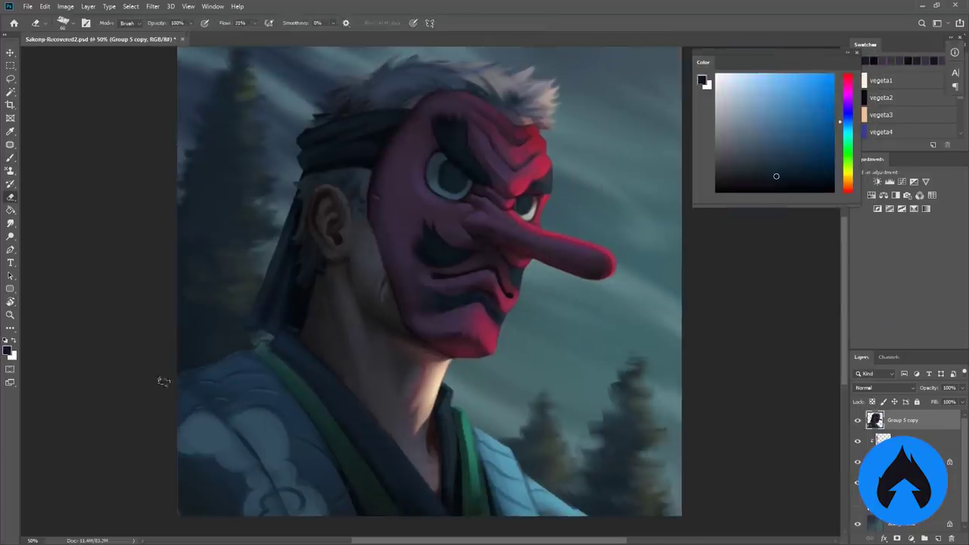
{"action": "key", "text": "ctrl+minus"}
{"action": "key", "text": "ctrl+minus"}
{"action": "key", "text": "ctrl+plus"}
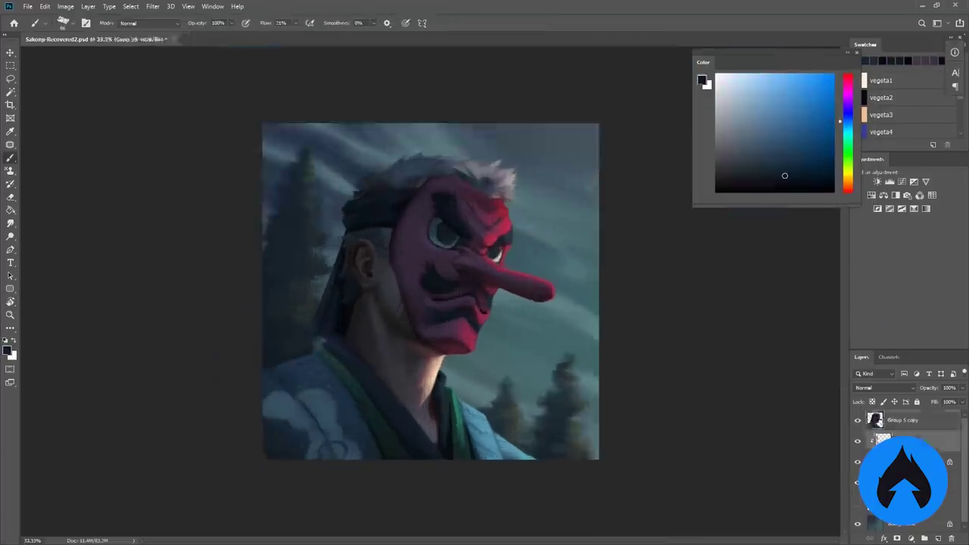
Add a layer behind the figure and glaze teal light over the sky in front of the mask with a very large soft brush.
{"action": "key", "text": "alt+bracketleft"}
{"action": "key", "text": "h"}
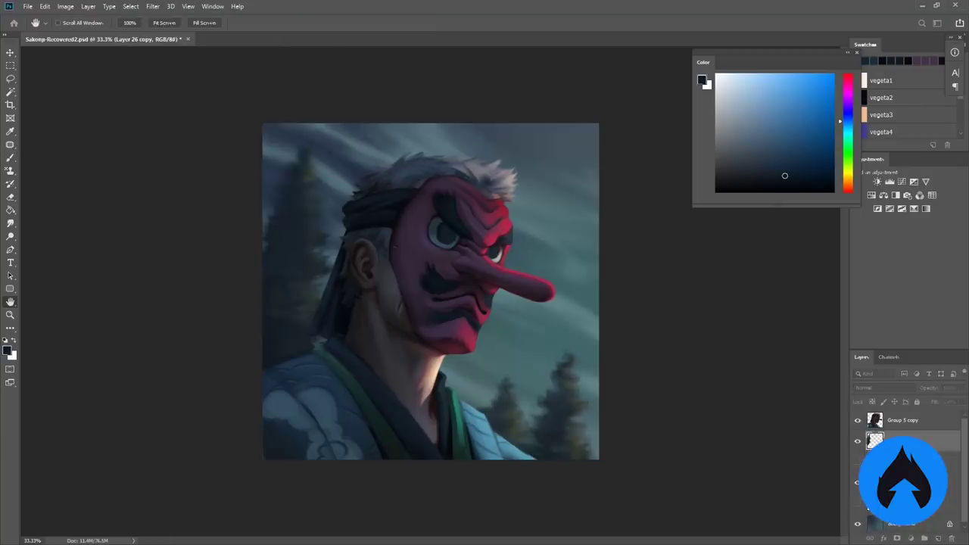
{"action": "key", "text": "b"}
{"action": "key", "text": "ctrl+shift+alt+n"}
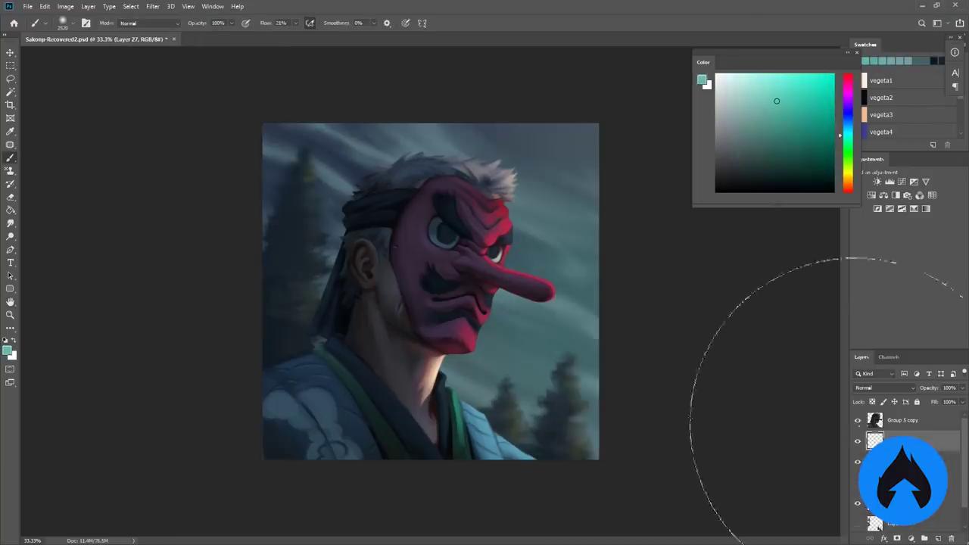
{"action": "key", "text": "ctrl+minus"}
{"action": "key", "text": "ctrl+minus"}
{"action": "key", "text": "ctrl+minus"}
Glaze muted dark blue over the sky and pines behind the head with the large soft brush.
{"action": "left_click", "coordinate": [346, 271], "text": "alt"}
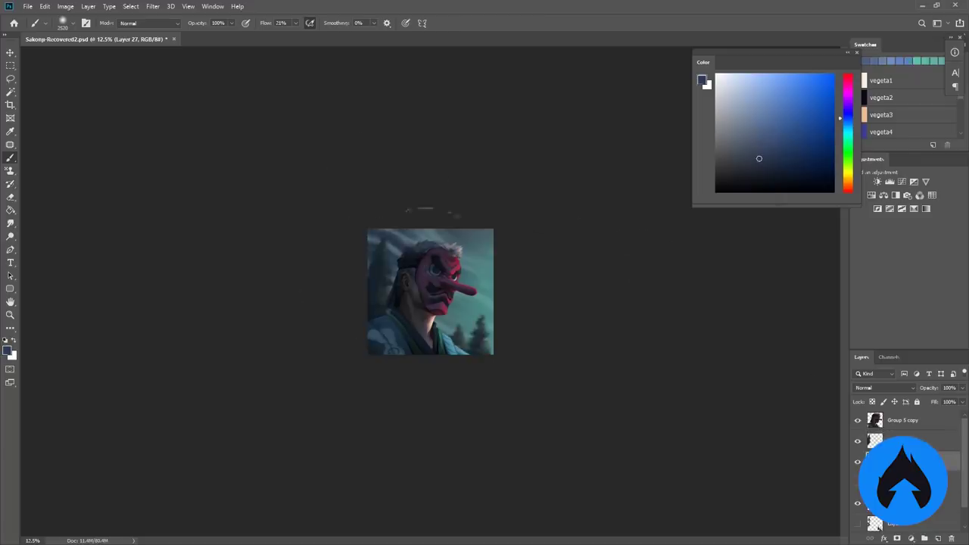
{"action": "left_click", "coordinate": [407, 233], "text": "alt"}
{"action": "key", "text": "ctrl+plus"}
{"action": "key", "text": "ctrl+plus"}
{"action": "key", "text": "ctrl+minus"}
{"action": "key", "text": "ctrl+plus"}
Glaze a warm orange glow over the lower sky in front of the figure and onto the pines using a new clipped layer.
{"action": "left_click", "coordinate": [549, 409], "text": "alt"}
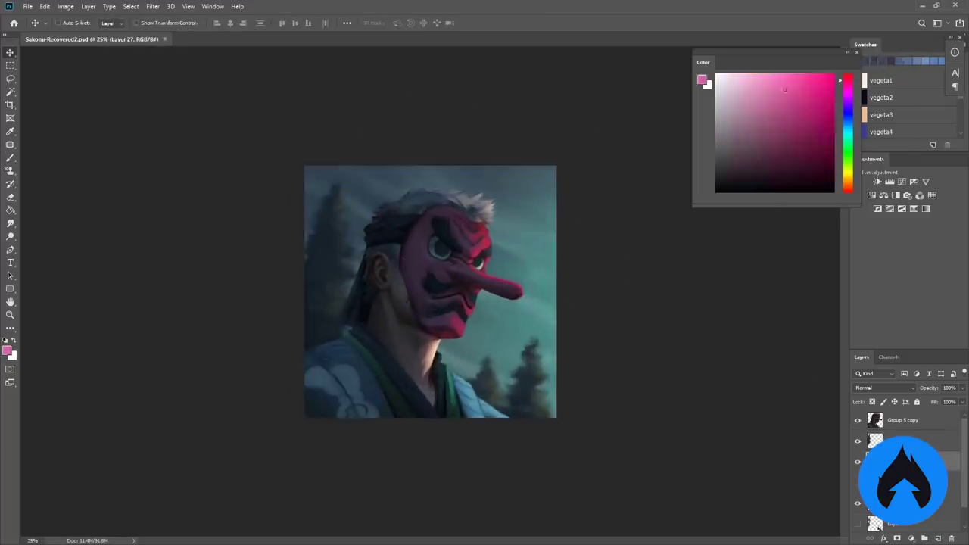
{"action": "left_click", "coordinate": [552, 419], "text": "alt"}
{"action": "key", "text": "ctrl+shift+alt+n"}
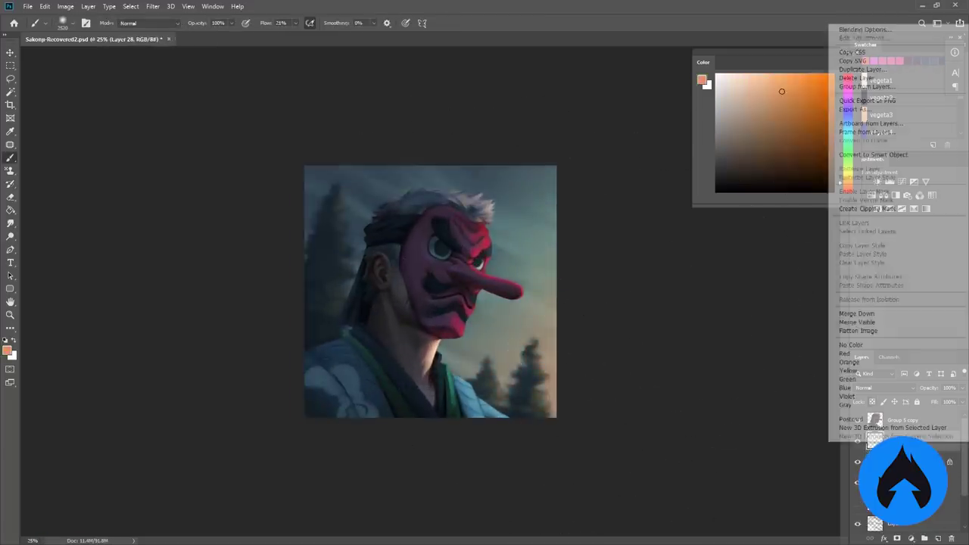
{"action": "key", "text": "ctrl+alt+g"}
{"action": "key", "text": "v"}
{"action": "key", "text": "ctrl+minus"}
{"action": "key", "text": "ctrl+plus"}
{"action": "key", "text": "ctrl+plus"}
Add a clipped Color Dodge layer above the figure and brush soft orange light onto the mask's front edge.
{"action": "key", "text": "ctrl+shift+alt+n"}
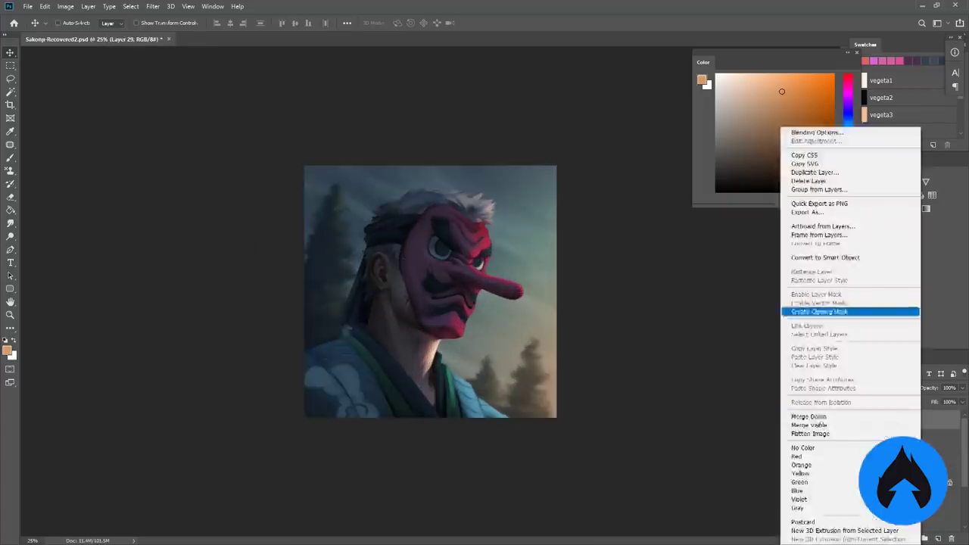
{"action": "key", "text": "ctrl+alt+g"}
{"action": "key", "text": "b"}
{"action": "left_click", "coordinate": [884, 388]}
{"action": "left_click", "coordinate": [867, 384]}
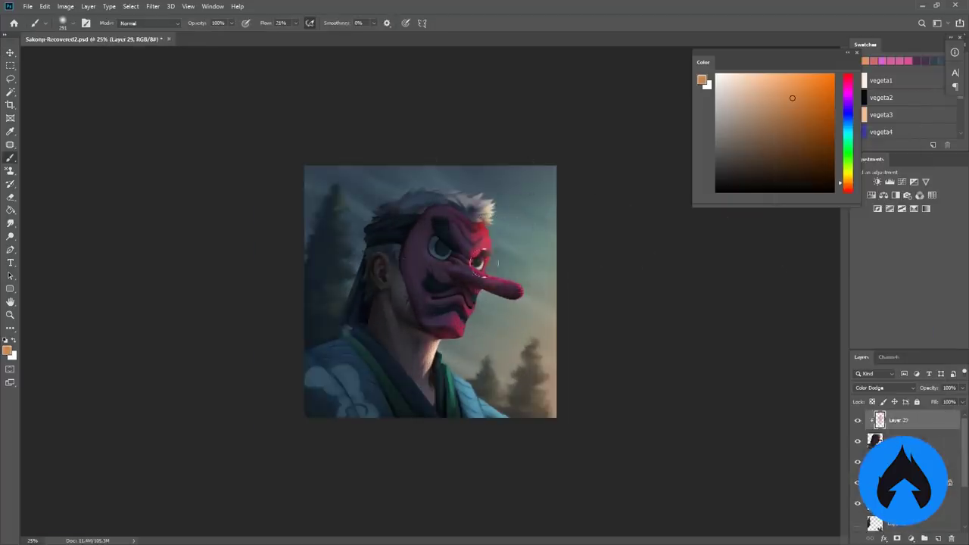
Brush sampled pale yellow and orange light onto the robe's front collar, the neck, the front hair and the mask on the Color Dodge layer.
{"action": "left_click", "coordinate": [446, 391], "text": "alt"}
{"action": "left_click", "coordinate": [470, 377], "text": "alt"}
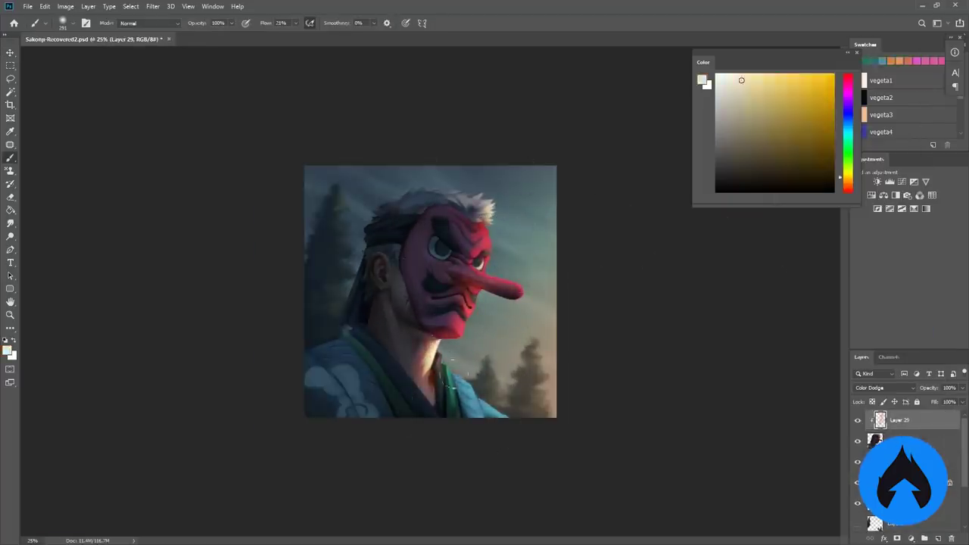
{"action": "mouse_move", "coordinate": [482, 390]}
{"action": "left_mouse_down"}
{"action": "mouse_move", "coordinate": [452, 356]}
{"action": "mouse_move", "coordinate": [433, 383]}
{"action": "left_mouse_up"}
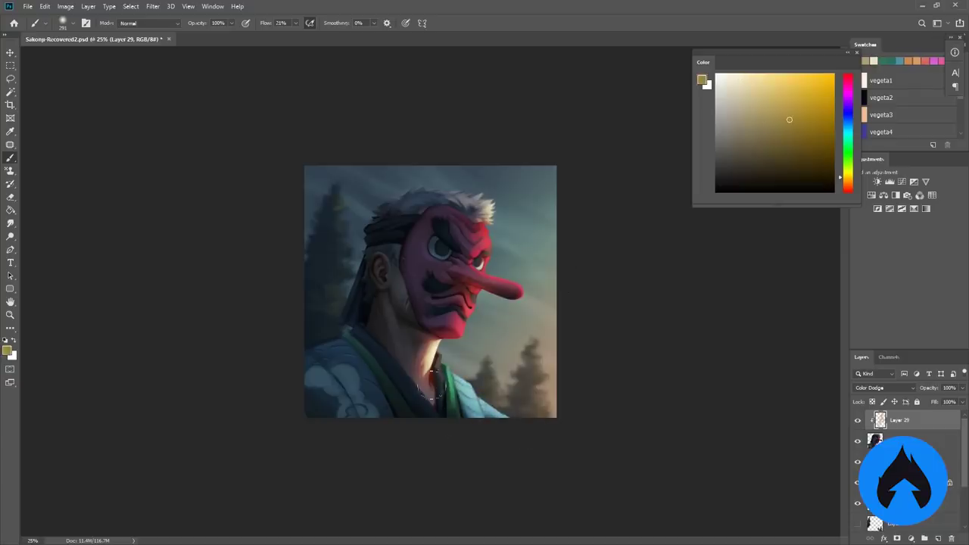
{"action": "left_click", "coordinate": [485, 209], "text": "alt"}
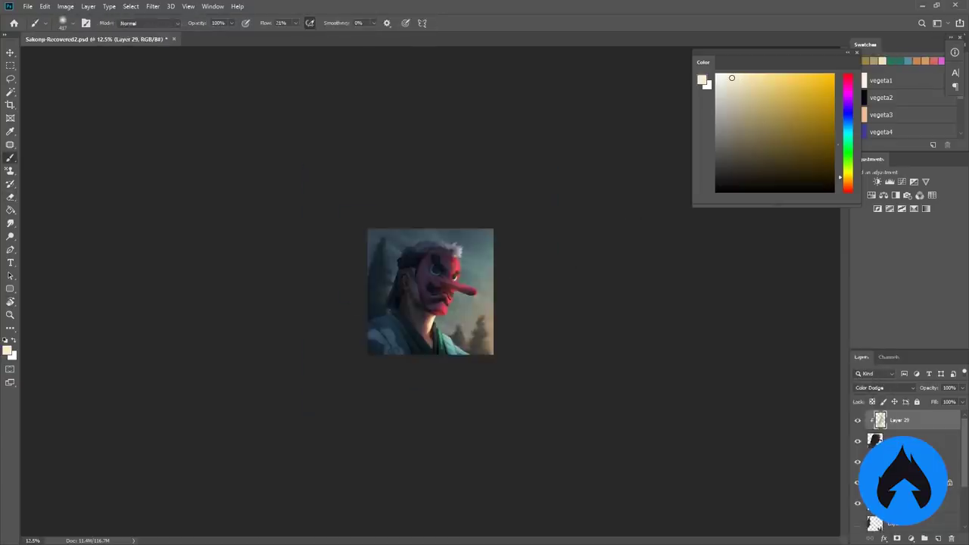
{"action": "left_click", "coordinate": [470, 260], "text": "alt"}
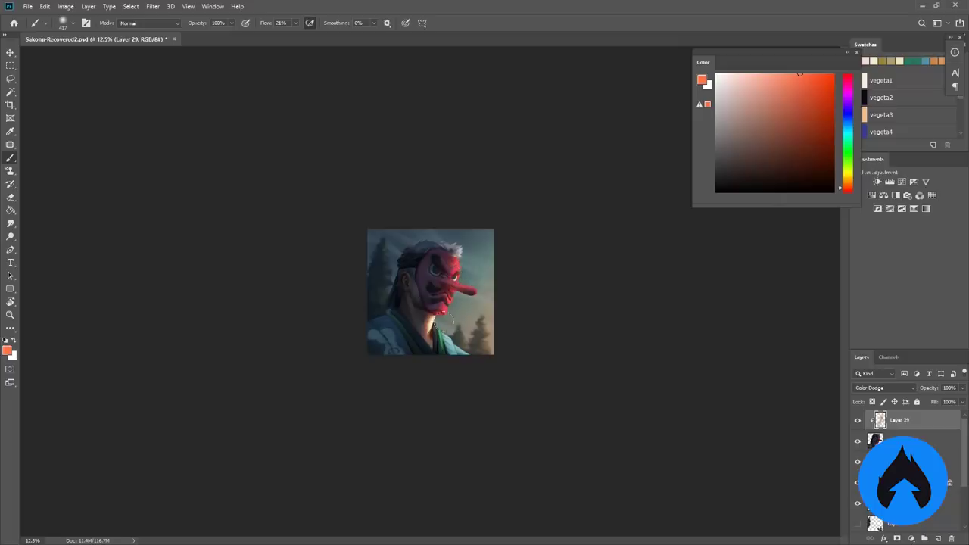
{"action": "scroll", "coordinate": [497, 292], "scroll_direction": "up", "scroll_amount": 3}
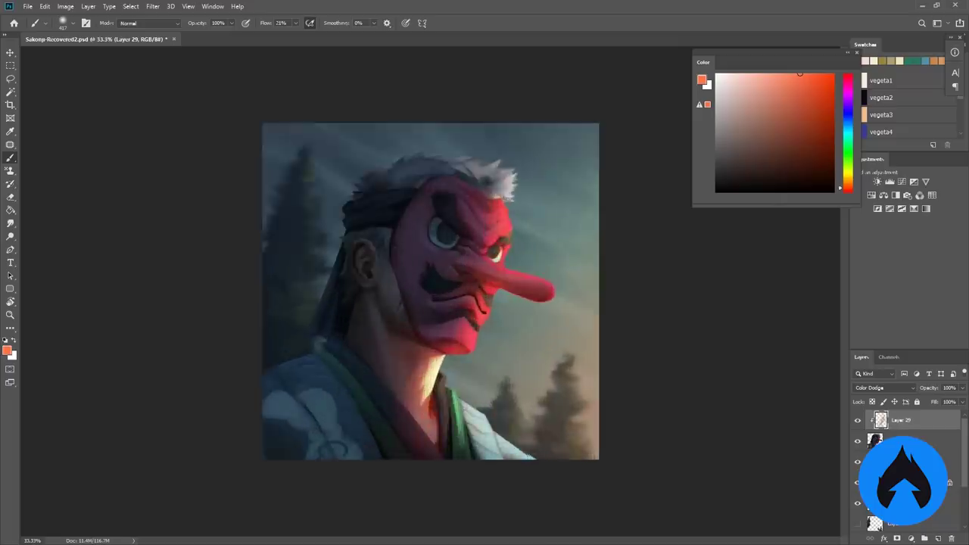
Add a Color Dodge layer behind the figure and brush soft green, olive and orange-brown light onto the background pines.
{"action": "scroll", "coordinate": [498, 292], "scroll_direction": "down", "scroll_amount": 3}
{"action": "key", "text": "ctrl+shift+alt+n"}
{"action": "left_click", "coordinate": [882, 388]}
{"action": "left_click", "coordinate": [867, 384]}
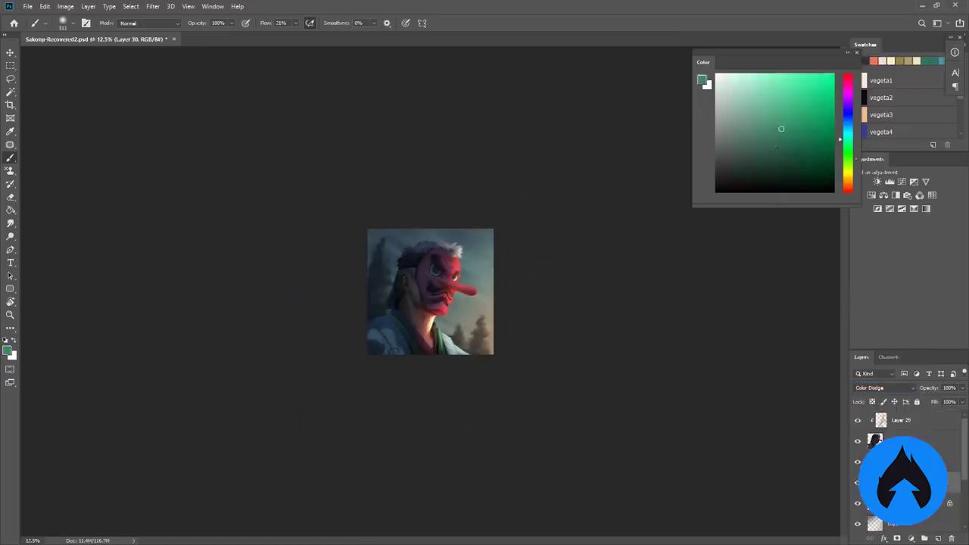
{"action": "left_click_drag", "start_coordinate": [386, 250], "coordinate": [399, 293]}
{"action": "key", "text": "ctrl+equal"}
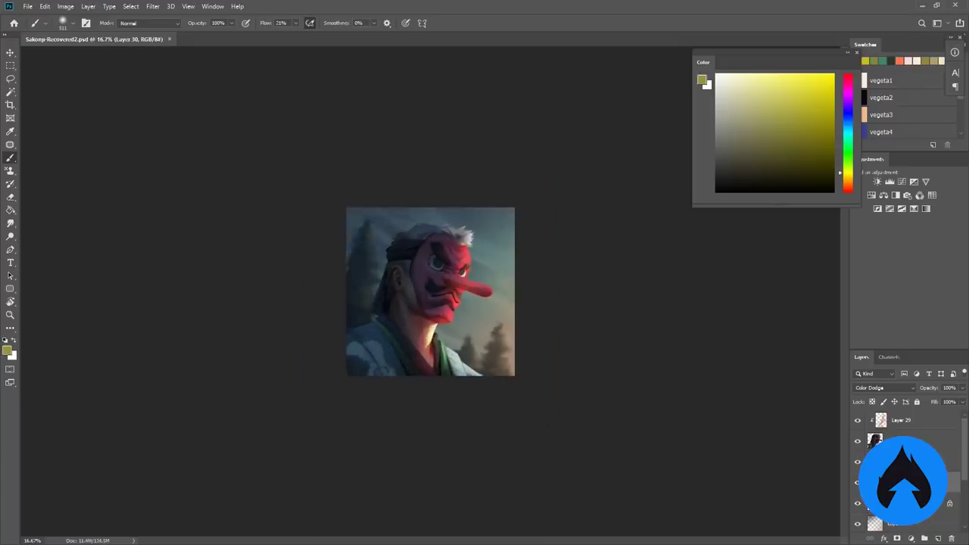
{"action": "key", "text": "ctrl+equal"}
{"action": "key", "text": "v"}
{"action": "scroll", "coordinate": [430, 291], "scroll_direction": "down", "scroll_amount": 3}
{"action": "scroll", "coordinate": [430, 292], "scroll_direction": "up", "scroll_amount": 5}
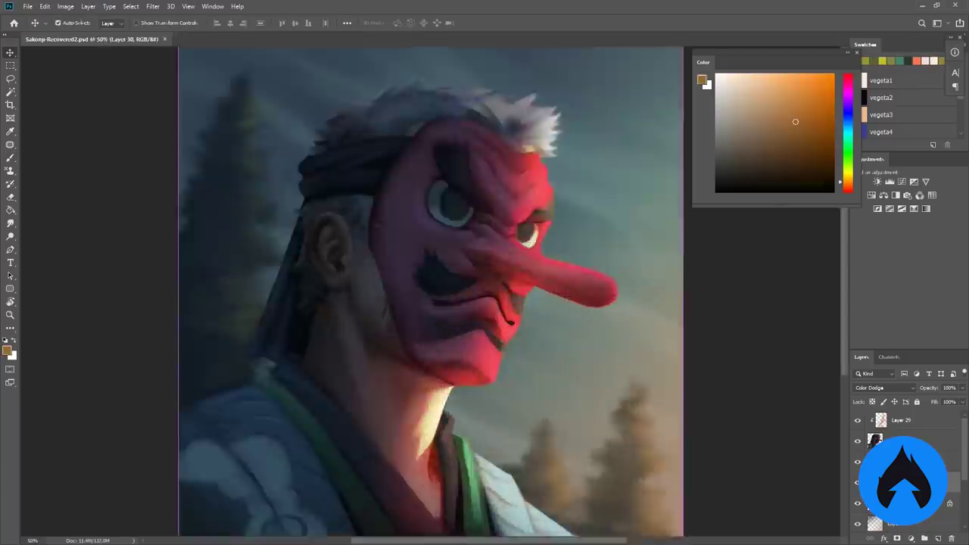
{"action": "scroll", "coordinate": [430, 291], "scroll_direction": "down", "scroll_amount": 2}
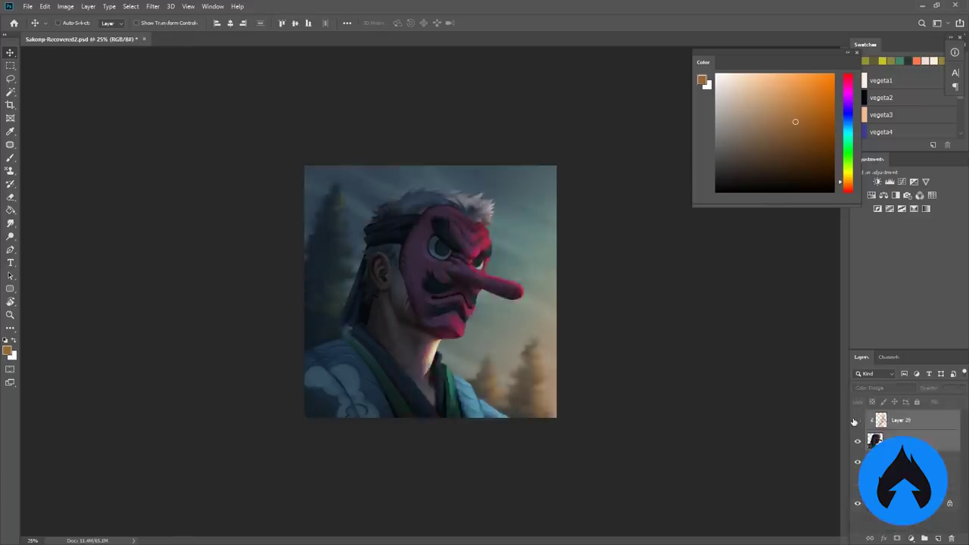
Lower the clipped Color Dodge layer above the figure to 61% opacity and erase excess glow from the mask.
{"action": "left_click", "coordinate": [856, 422]}
{"action": "key", "text": "e"}
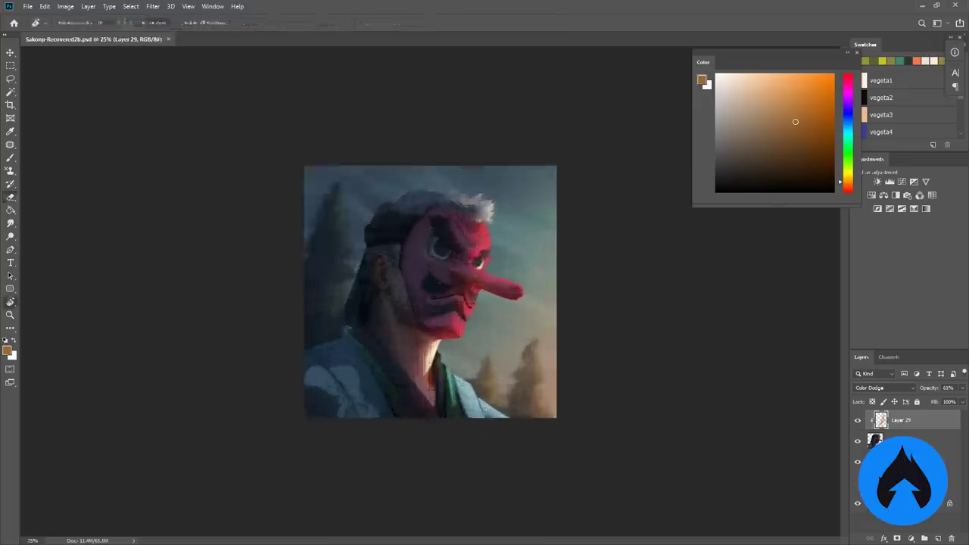
{"action": "left_click_drag", "start_coordinate": [579, 265], "coordinate": [443, 142]}
{"action": "left_click_drag", "start_coordinate": [460, 201], "coordinate": [452, 333]}
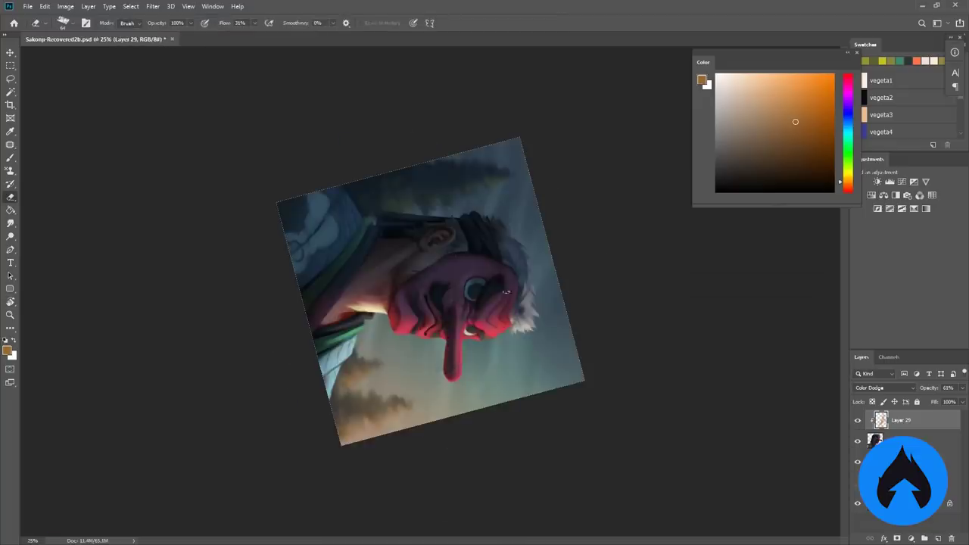
{"action": "mouse_move", "coordinate": [415, 289]}
{"action": "left_mouse_down"}
{"action": "mouse_move", "coordinate": [484, 189]}
{"action": "mouse_move", "coordinate": [476, 243]}
{"action": "mouse_move", "coordinate": [419, 262]}
{"action": "mouse_move", "coordinate": [427, 260]}
{"action": "left_mouse_up"}
Add a new top layer and paint fine black hair strokes onto the mask's near eyebrow with a small textured brush.
{"action": "key", "text": "b"}
{"action": "left_click", "coordinate": [477, 242], "text": "alt"}
{"action": "key", "text": "r"}
{"action": "key", "text": "b"}
{"action": "key", "text": "ctrl+plus"}
{"action": "key", "text": "ctrl+plus"}
{"action": "right_click", "coordinate": [461, 210]}
{"action": "key", "text": "Escape"}
{"action": "key", "text": "d"}
{"action": "key", "text": "ctrl+shift+alt+n"}
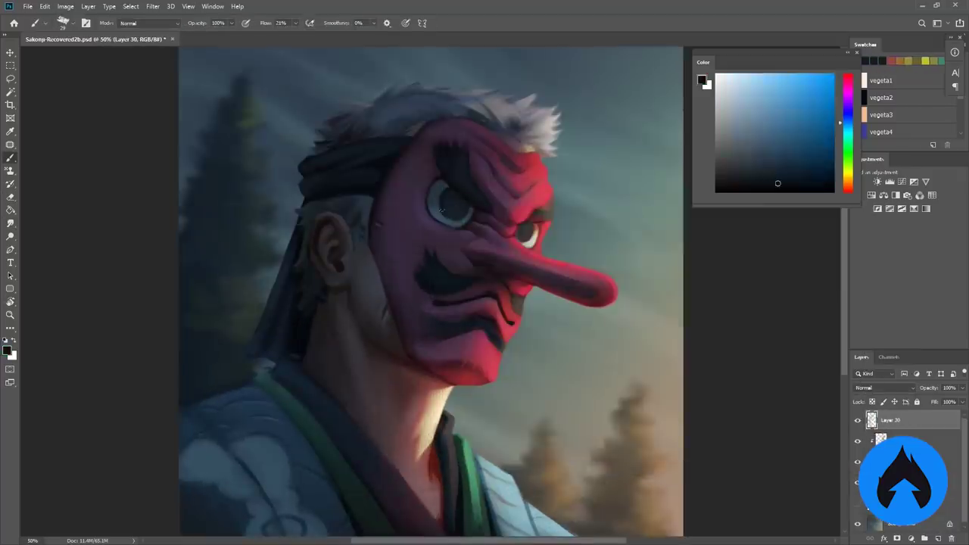
{"action": "right_click", "coordinate": [463, 148]}
{"action": "key", "text": "Escape"}
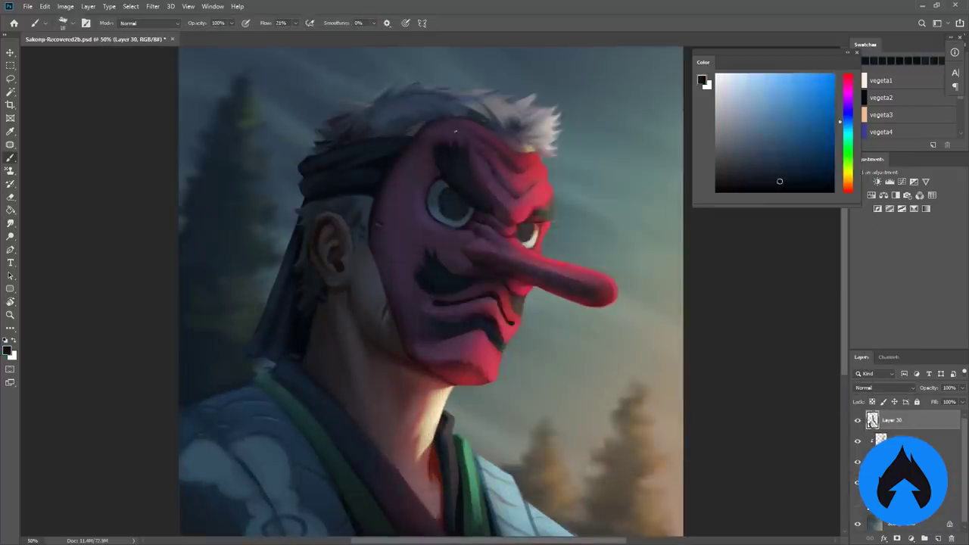
Paint dark hair strokes along the edges of the mask's moustache and beard markings using sampled tones.
{"action": "left_click", "coordinate": [417, 273], "text": "alt"}
{"action": "left_click", "coordinate": [426, 276], "text": "alt"}
{"action": "right_click", "coordinate": [465, 282]}
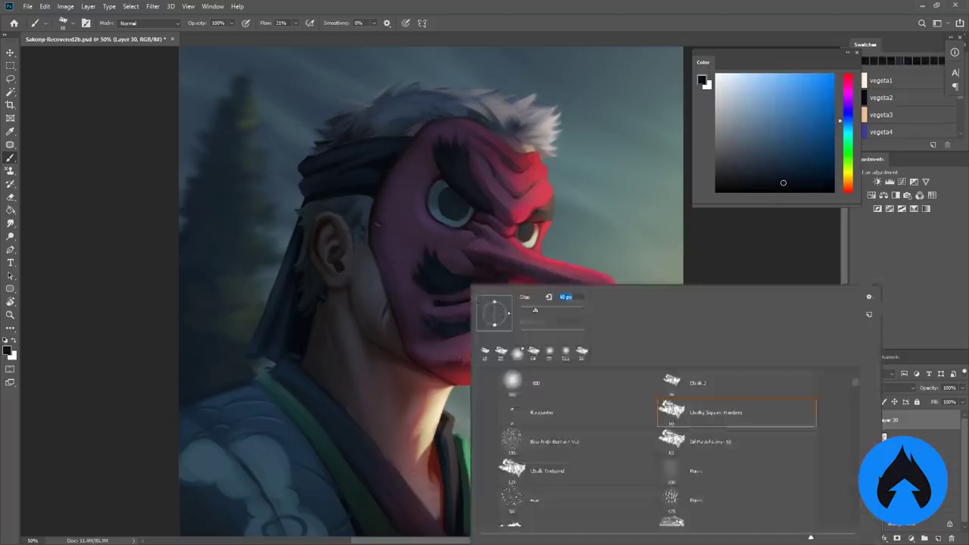
{"action": "key", "text": "Escape"}
{"action": "left_click", "coordinate": [417, 311], "text": "alt"}
{"action": "left_click", "coordinate": [454, 331], "text": "alt"}
{"action": "left_click", "coordinate": [454, 331], "text": "alt"}
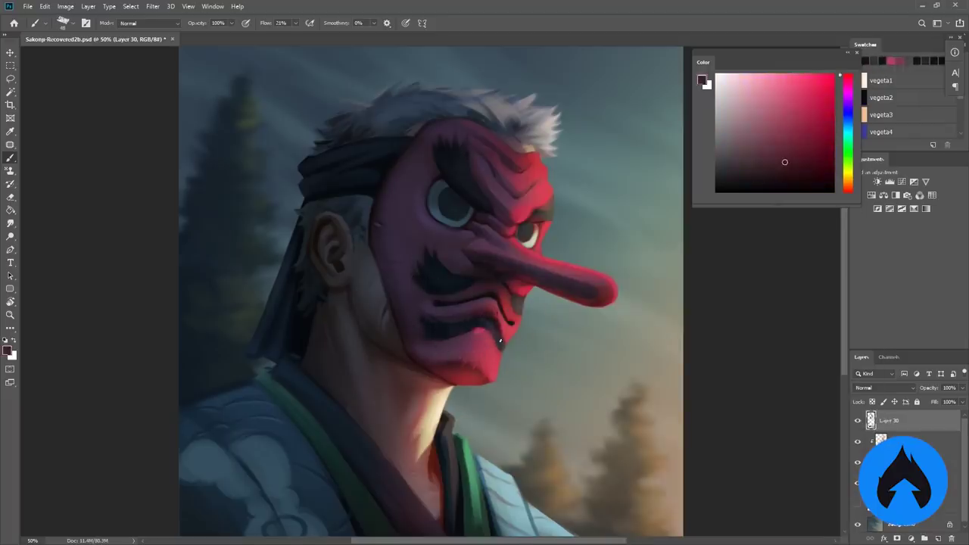
Refine the shading along the mask's long nose with sampled dark reds, continuing on the figure layer.
{"action": "key", "text": "r"}
{"action": "left_click_drag", "start_coordinate": [454, 331], "coordinate": [464, 270]}
{"action": "left_click_drag", "start_coordinate": [521, 244], "coordinate": [573, 320]}
{"action": "left_click", "coordinate": [573, 321], "text": "alt"}
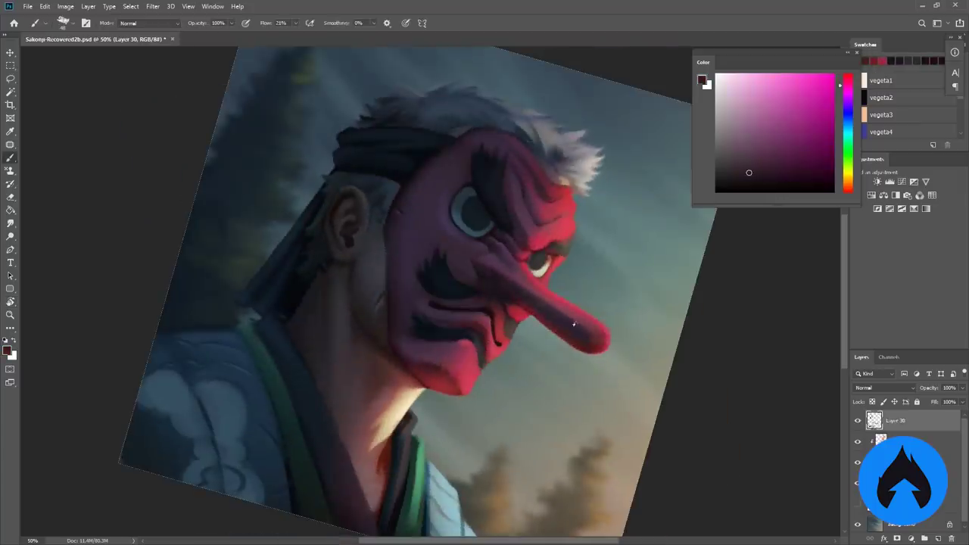
{"action": "key", "text": "alt+bracketleft"}
{"action": "key", "text": "shift+r"}
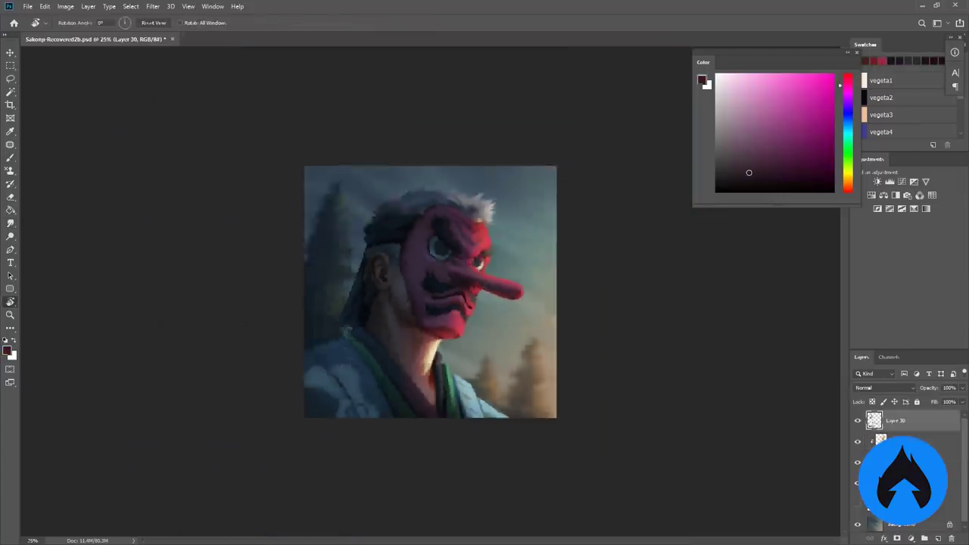
{"action": "key", "text": "ctrl+plus"}
{"action": "key", "text": "ctrl+plus"}
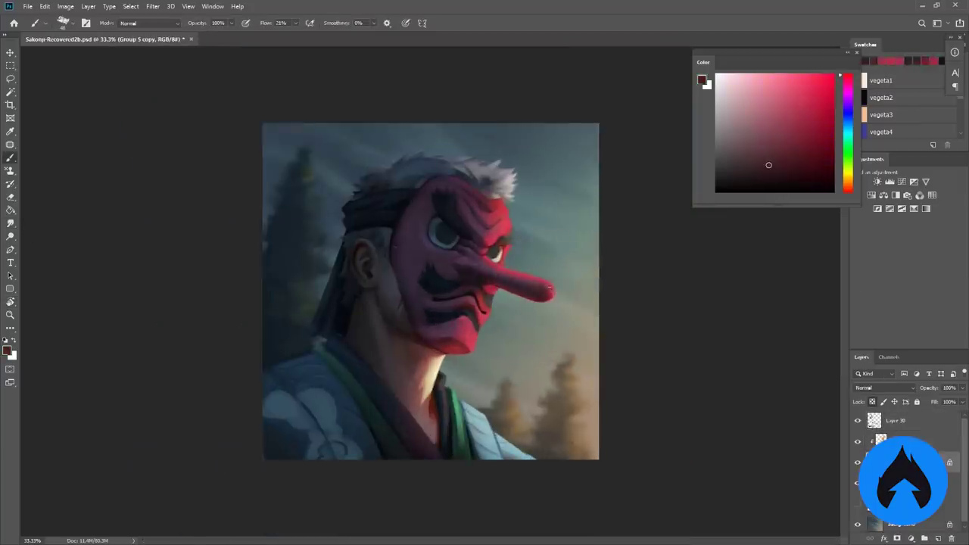
Refine the robe's folds and collar on the figure layer with sampled dark blue and dark teal strokes.
{"action": "key", "text": "ctrl+minus"}
{"action": "key", "text": "ctrl+minus"}
{"action": "key", "text": "ctrl+minus"}
{"action": "key", "text": "ctrl+plus"}
{"action": "key", "text": "ctrl+plus"}
{"action": "key", "text": "ctrl+plus"}
{"action": "key", "text": "ctrl+minus"}
{"action": "key", "text": "ctrl+plus"}
{"action": "left_click", "coordinate": [472, 433], "text": "alt"}
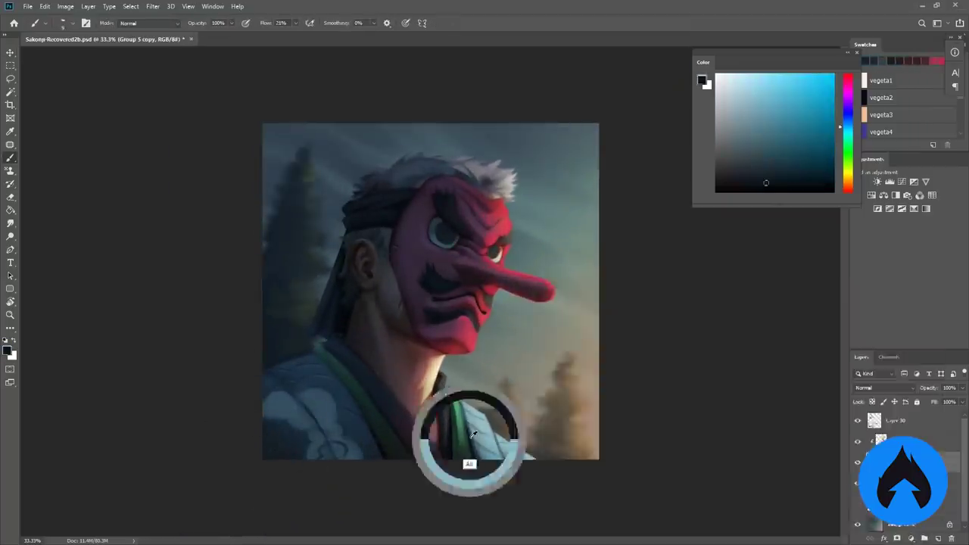
{"action": "left_click_drag", "start_coordinate": [472, 434], "coordinate": [435, 385]}
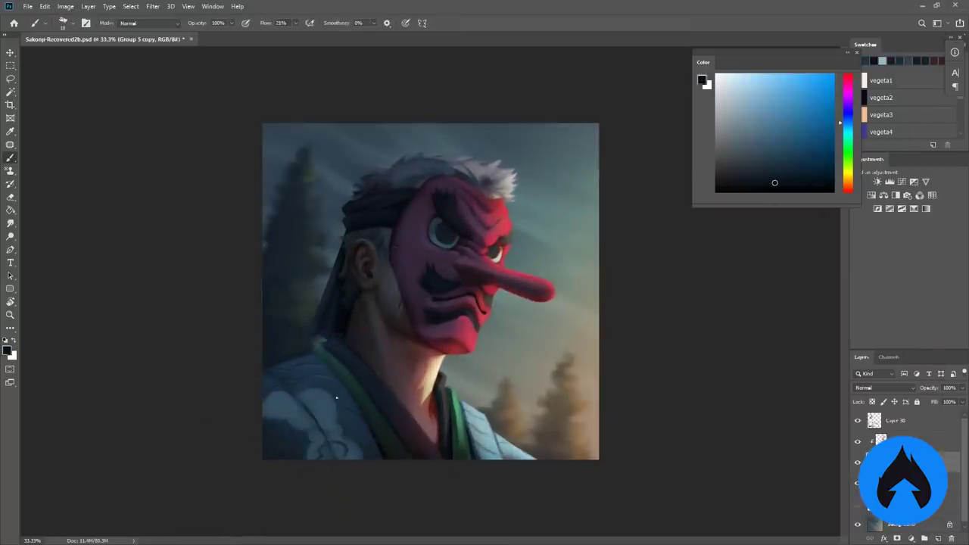
{"action": "left_click", "coordinate": [377, 437], "text": "alt"}
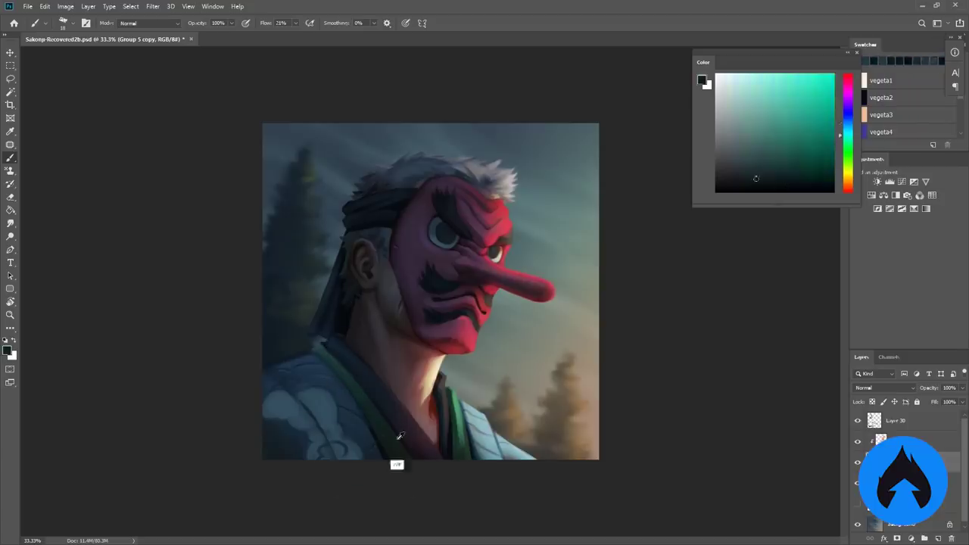
{"action": "left_click", "coordinate": [366, 392], "text": "alt"}
Touch up the area around the ear and the mask's back edge with sampled dark purple-grey tones.
{"action": "left_click", "coordinate": [354, 311], "text": "alt"}
{"action": "key", "text": "ctrl+minus"}
{"action": "key", "text": "ctrl+plus"}
{"action": "key", "text": "ctrl+plus"}
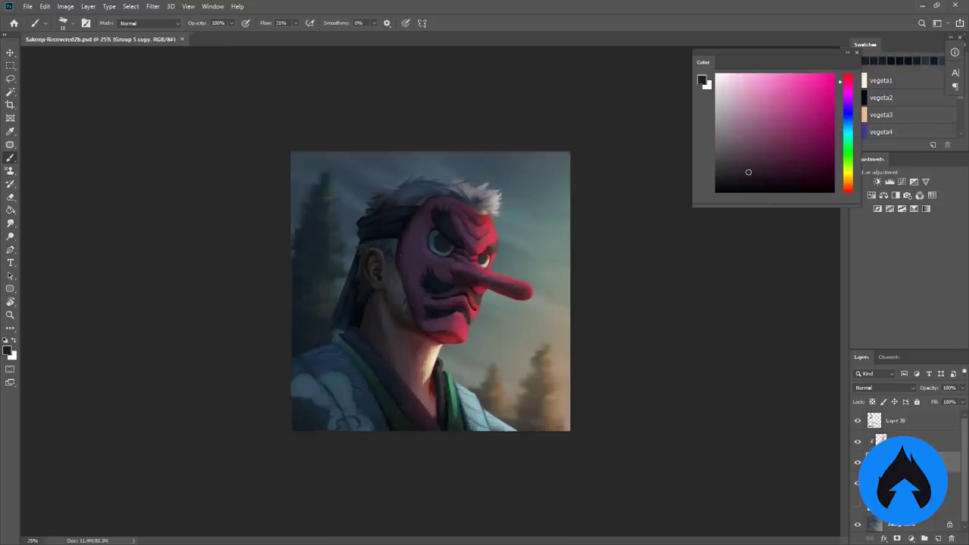
{"action": "left_click", "coordinate": [372, 244], "text": "alt"}
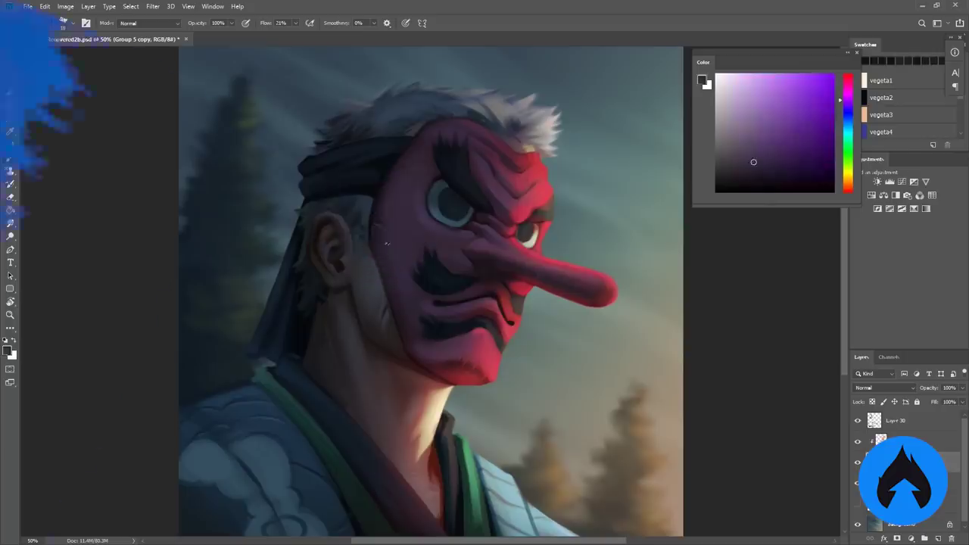